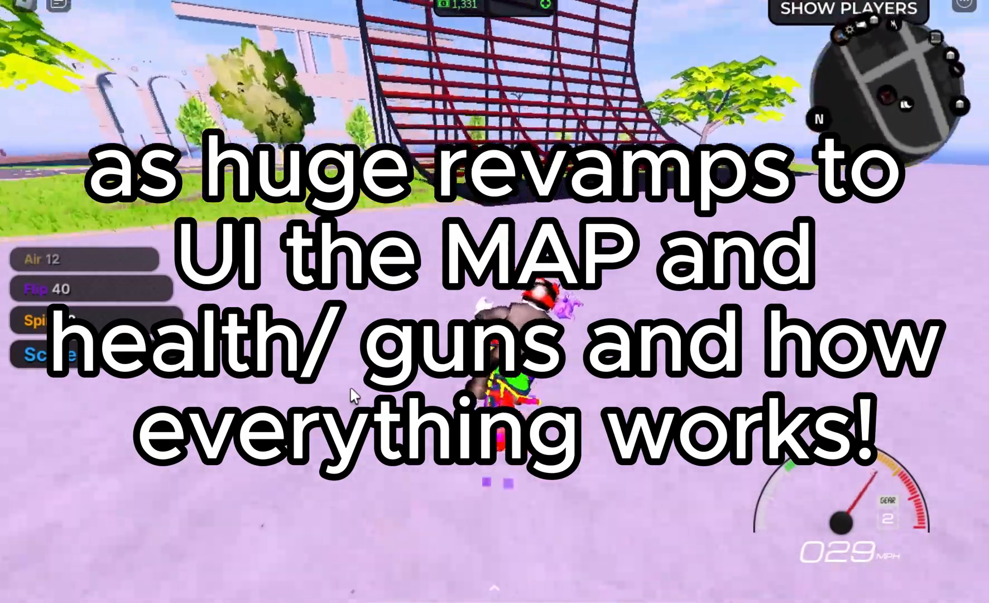
pyautogui.press('w')
pyautogui.press('d')
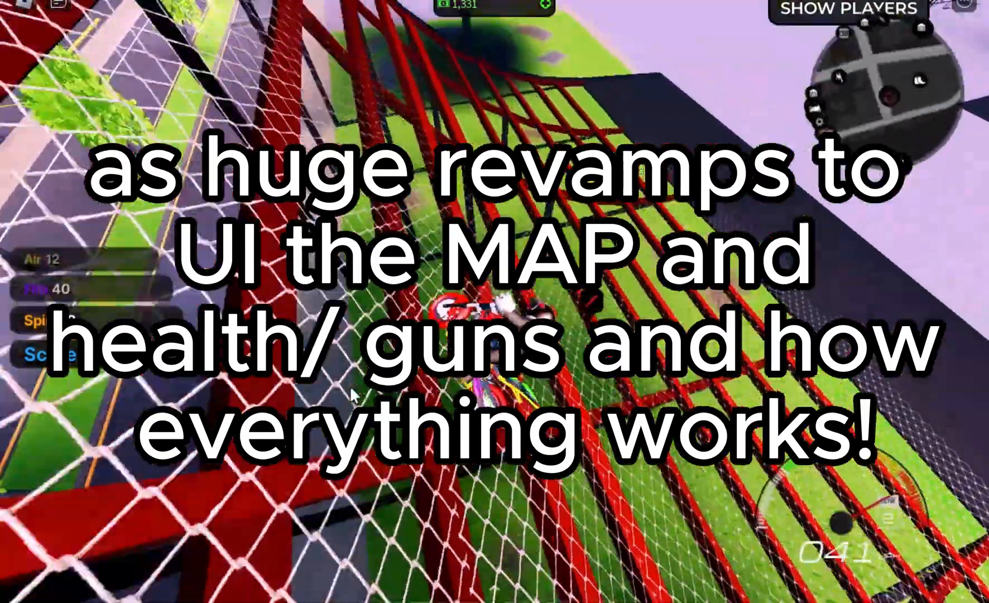
pyautogui.press('w')
pyautogui.press('d')
pyautogui.press('a')
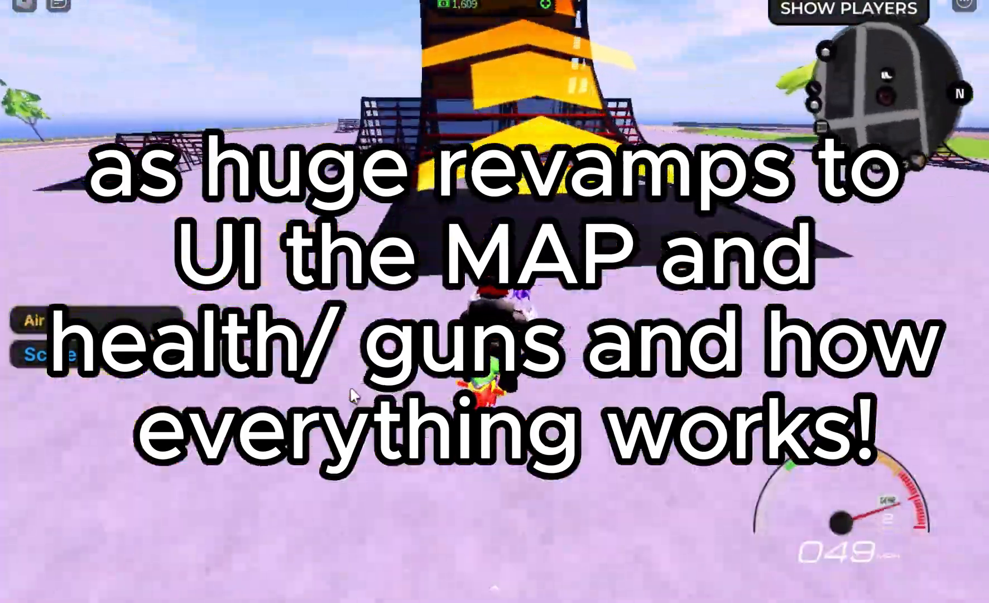
pyautogui.press('w')
pyautogui.press('s')
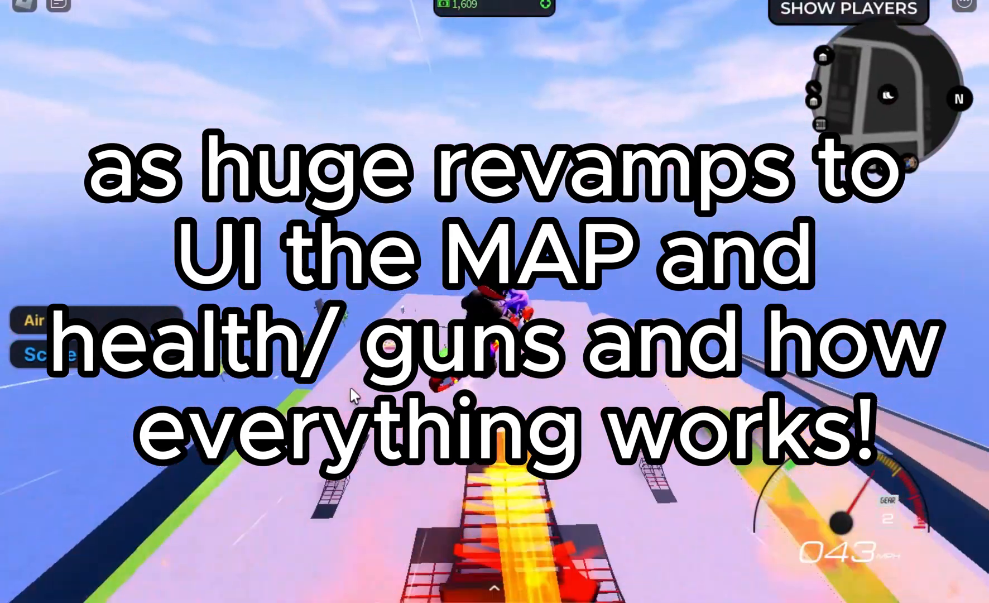
pyautogui.press('s')
pyautogui.press('a')
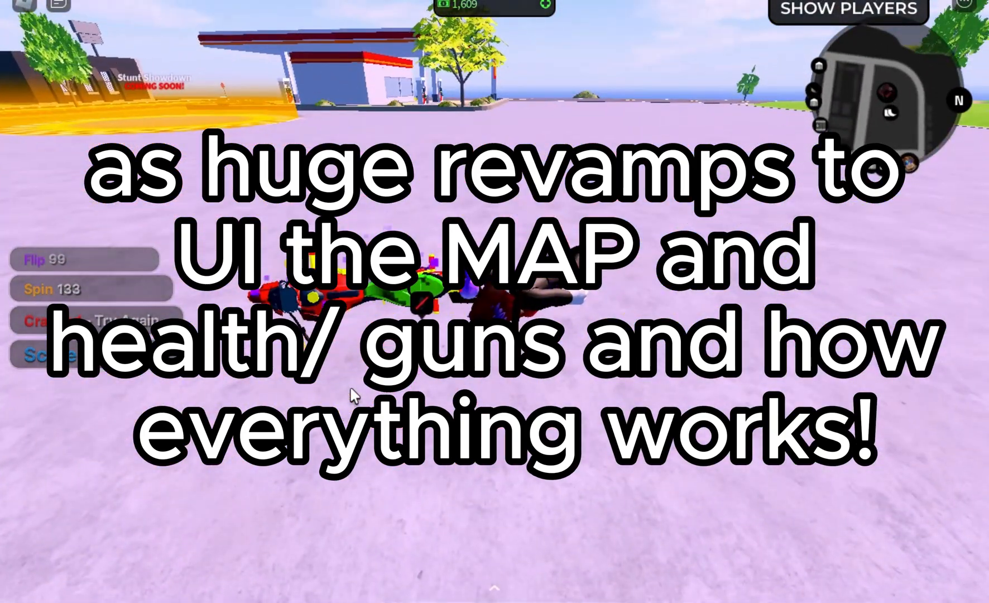
pyautogui.press('e')
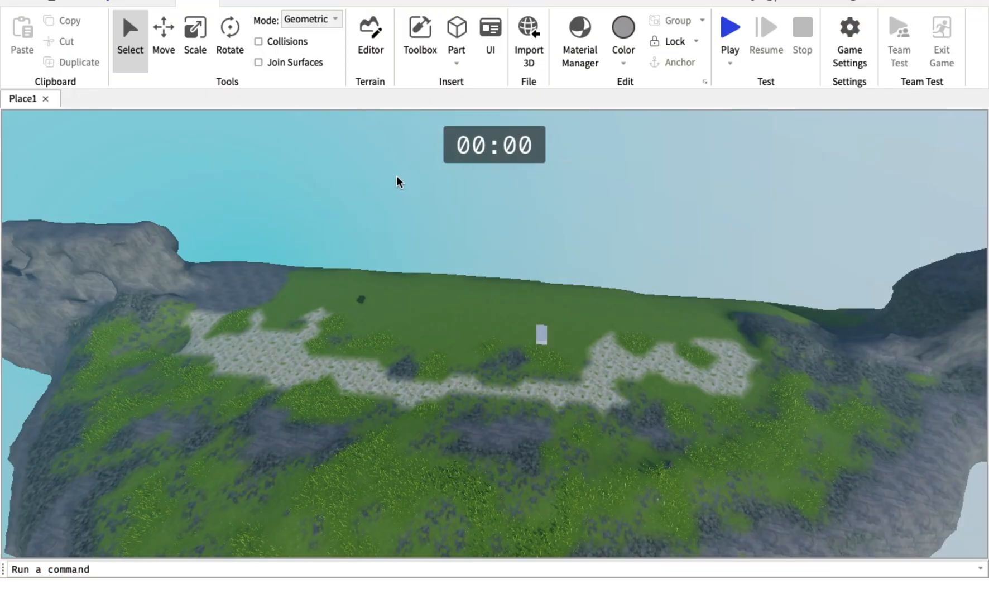
# - Select the small white block on the terrain and scale it outward into a very large flat floor plate
pyautogui.moveTo(396, 176); pyautogui.dragTo(396, 176, button='right')
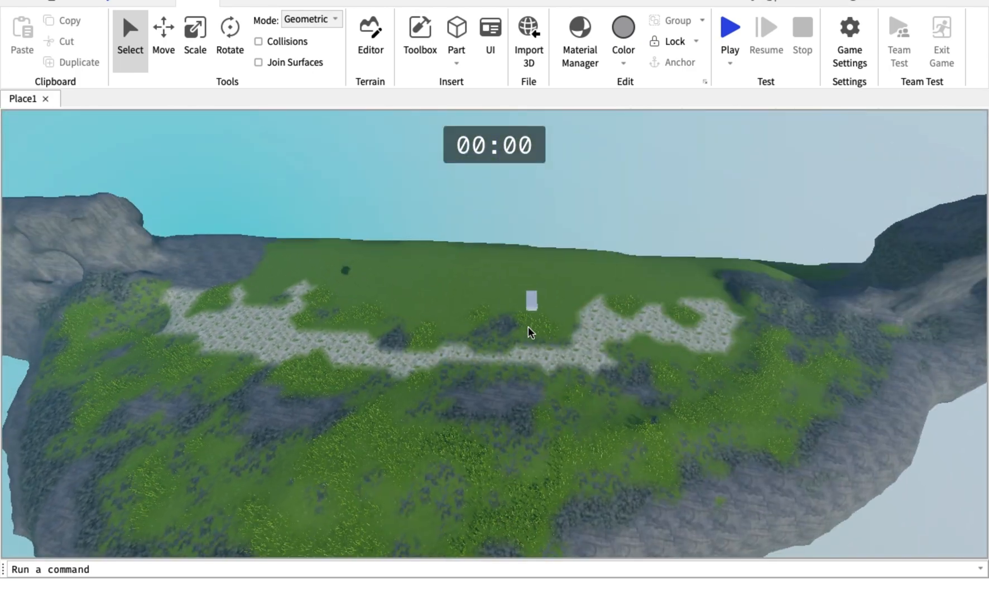
pyautogui.click(531, 299)
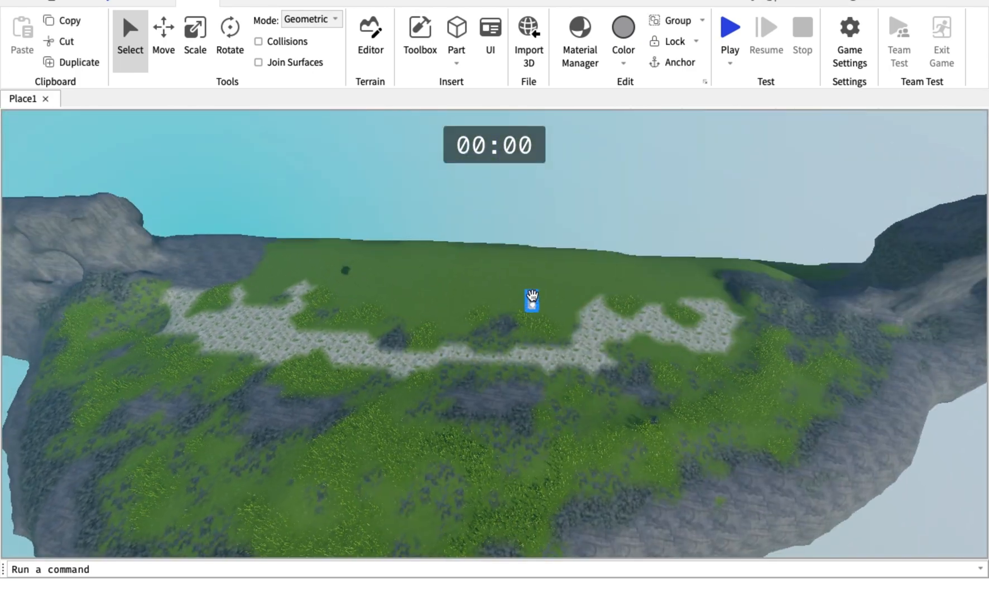
pyautogui.moveTo(410, 290); pyautogui.dragTo(411, 289, button='right')
pyautogui.click(200, 29)
pyautogui.moveTo(446, 344); pyautogui.dragTo(134, 391)
pyautogui.moveTo(625, 386); pyautogui.dragTo(625, 385, button='right')
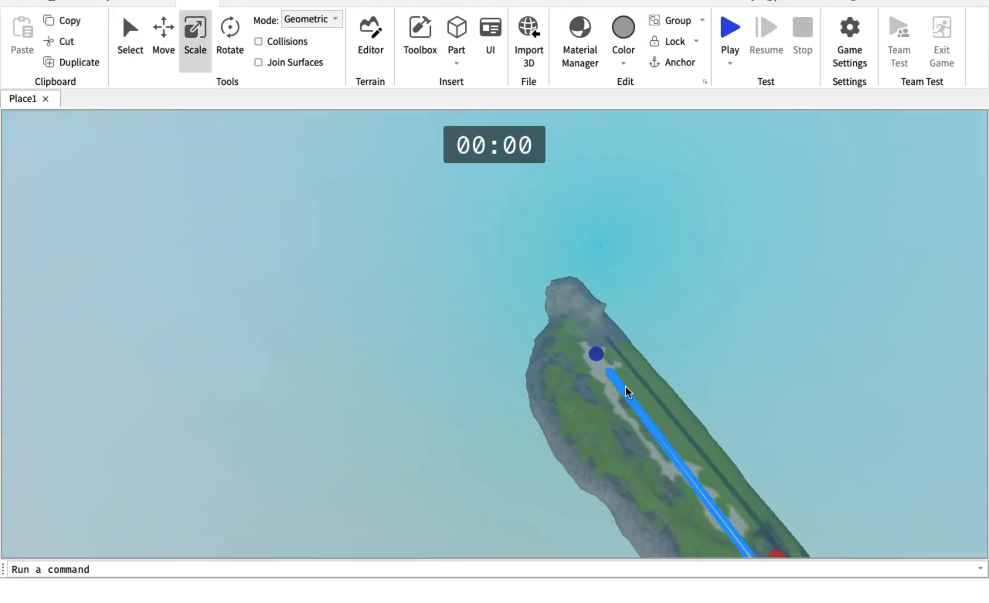
pyautogui.moveTo(596, 353); pyautogui.dragTo(429, 133)
pyautogui.moveTo(315, 289); pyautogui.dragTo(316, 289, button='right')
pyautogui.moveTo(461, 319); pyautogui.dragTo(543, 168)
pyautogui.click(543, 168)
pyautogui.click(550, 207)
pyautogui.moveTo(825, 347); pyautogui.dragTo(825, 347, button='right')
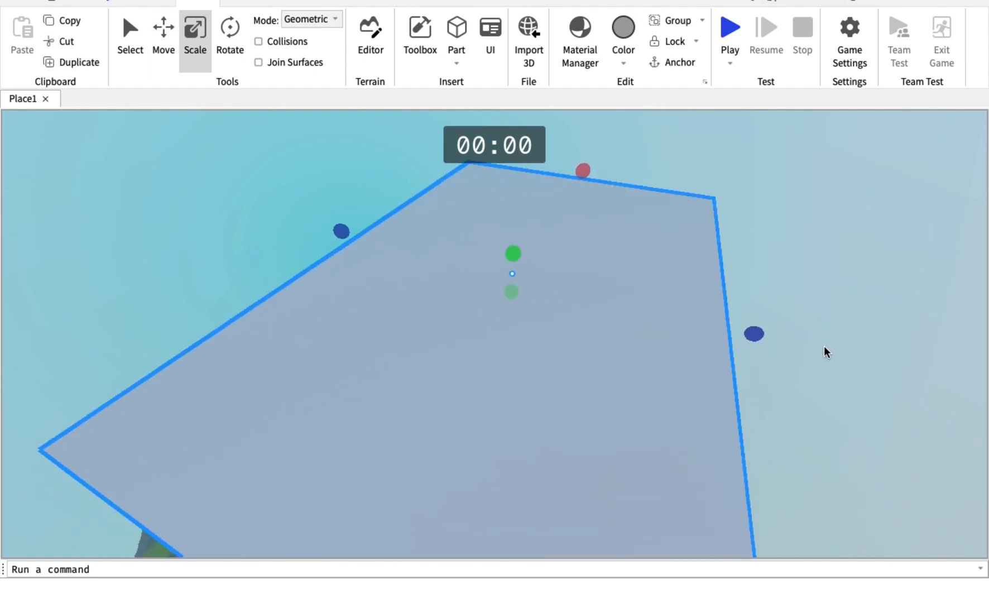
# - Duplicate the floor plate, shape the copy into a raised wall along one long side, and place another copy on the opposite side
pyautogui.hotkey('ctrl', 'd')
pyautogui.moveTo(754, 334); pyautogui.dragTo(362, 237)
pyautogui.moveTo(358, 215); pyautogui.dragTo(318, 125)
pyautogui.click(163, 33)
pyautogui.hotkey('ctrl', 'd')
pyautogui.moveTo(425, 289); pyautogui.dragTo(520, 248)
# - Duplicate a side wall, rotate the copy crosswise, and align it with one short end of the floor
pyautogui.hotkey('ctrl', 'd')
pyautogui.hotkey('ctrl', 'r')
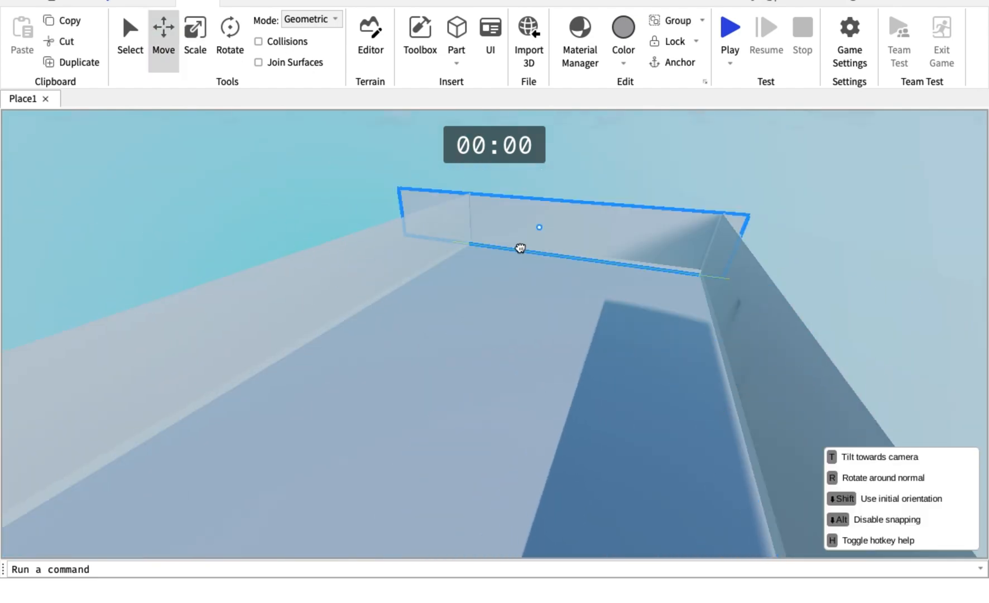
pyautogui.moveTo(501, 290); pyautogui.dragTo(443, 385)
pyautogui.moveTo(400, 437); pyautogui.dragTo(399, 437, button='right')
pyautogui.moveTo(828, 147); pyautogui.dragTo(828, 147, button='right')
pyautogui.moveTo(441, 191); pyautogui.dragTo(488, 185)
pyautogui.moveTo(476, 360); pyautogui.dragTo(476, 360, button='right')
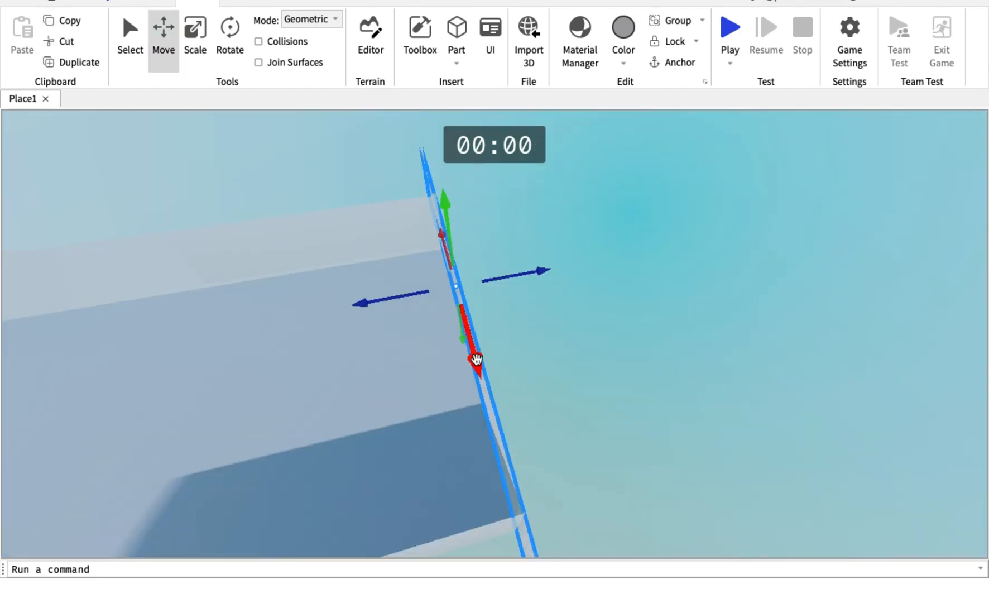
# - Duplicate the end wall and move the copy to the opposite short end of the floor
pyautogui.hotkey('ctrl', 'd')
pyautogui.moveTo(541, 272); pyautogui.dragTo(159, 376)
pyautogui.moveTo(414, 364); pyautogui.dragTo(415, 364, button='right')
pyautogui.click(415, 364)
pyautogui.moveTo(599, 279); pyautogui.dragTo(603, 246)
pyautogui.moveTo(492, 434); pyautogui.dragTo(493, 434, button='right')
# - Scale the side wall outward into a broad flat ground plate beside the pit
pyautogui.click(426, 185)
pyautogui.moveTo(426, 185); pyautogui.dragTo(427, 186, button='right')
pyautogui.click(346, 240)
pyautogui.click(195, 34)
pyautogui.moveTo(399, 194); pyautogui.dragTo(410, 274)
pyautogui.moveTo(317, 273); pyautogui.dragTo(317, 273, button='right')
pyautogui.click(317, 274)
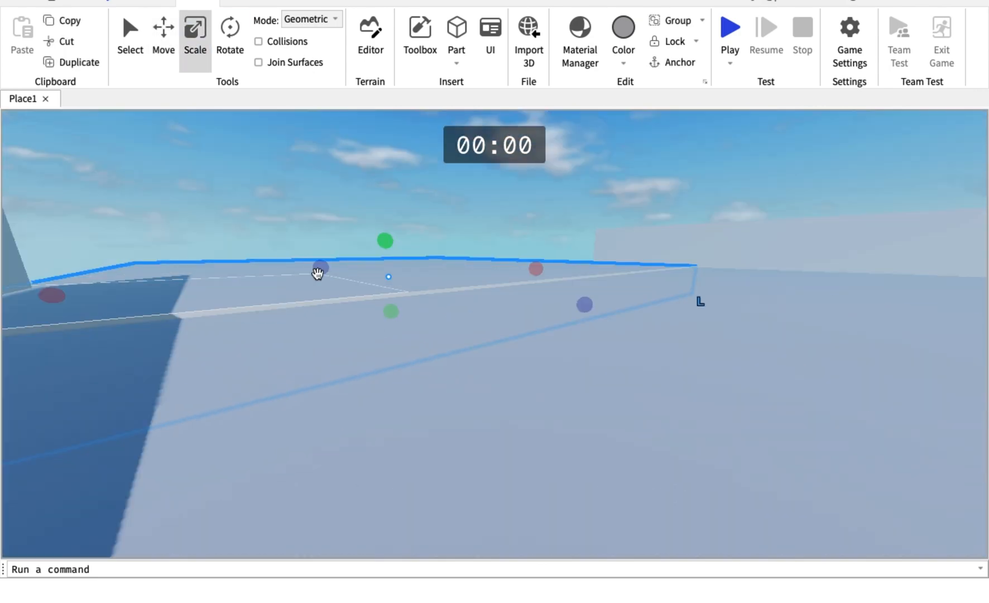
pyautogui.moveTo(317, 274); pyautogui.dragTo(536, 127)
pyautogui.moveTo(591, 234); pyautogui.dragTo(592, 234, button='right')
pyautogui.moveTo(781, 313); pyautogui.dragTo(670, 221)
# - Scale the end wall outward into a ground plate and lengthen it past both sides of the pit
pyautogui.moveTo(465, 320); pyautogui.dragTo(465, 320, button='right')
pyautogui.click(357, 329)
pyautogui.moveTo(317, 284); pyautogui.dragTo(335, 331)
pyautogui.moveTo(364, 347); pyautogui.dragTo(458, 135)
pyautogui.moveTo(441, 208); pyautogui.dragTo(441, 207, button='right')
pyautogui.moveTo(392, 285); pyautogui.dragTo(393, 285, button='right')
pyautogui.moveTo(461, 248); pyautogui.dragTo(461, 247)
pyautogui.moveTo(565, 269); pyautogui.dragTo(744, 268)
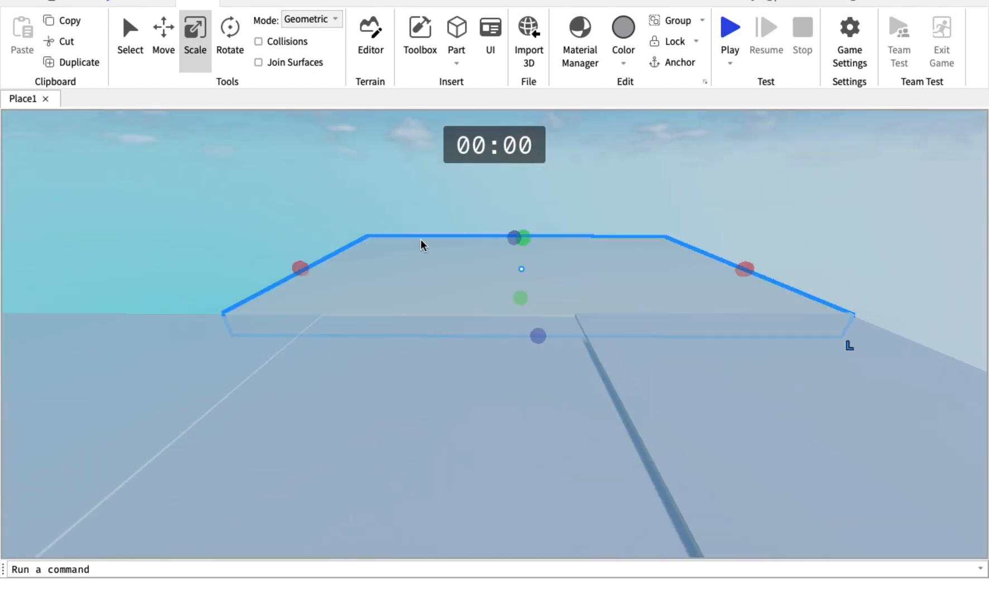
pyautogui.moveTo(300, 268); pyautogui.dragTo(112, 269)
# - Select the next plate along the pit, resize it, and shift it to partly cover the pit
pyautogui.moveTo(421, 271); pyautogui.dragTo(420, 271, button='right')
pyautogui.moveTo(190, 213); pyautogui.dragTo(189, 214, button='right')
pyautogui.click(334, 446)
pyautogui.moveTo(461, 482); pyautogui.dragTo(493, 415)
pyautogui.hotkey('ctrl', '2')
pyautogui.moveTo(469, 313); pyautogui.dragTo(469, 313, button='right')
pyautogui.moveTo(469, 313); pyautogui.dragTo(466, 298)
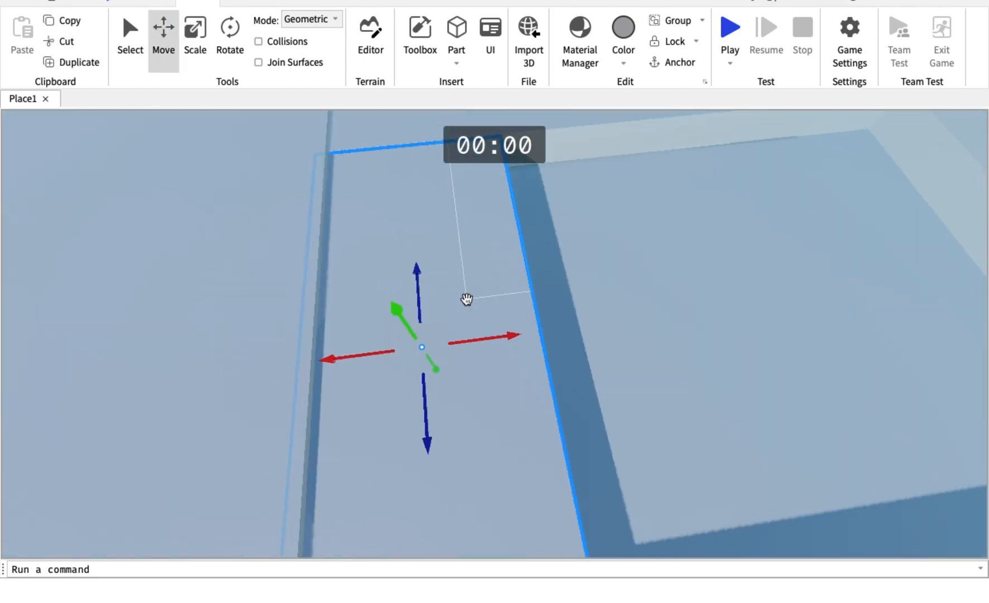
# - Widen the covering plate across the pit and move it into line with the surrounding ground plates
pyautogui.hotkey('ctrl', '3')
pyautogui.moveTo(466, 301); pyautogui.dragTo(466, 301, button='right')
pyautogui.moveTo(467, 423); pyautogui.dragTo(474, 475)
pyautogui.moveTo(563, 491); pyautogui.dragTo(958, 444)
pyautogui.click(163, 40)
pyautogui.moveTo(661, 410); pyautogui.dragTo(525, 172)
pyautogui.moveTo(544, 203); pyautogui.dragTo(523, 206)
pyautogui.moveTo(584, 241); pyautogui.dragTo(594, 267)
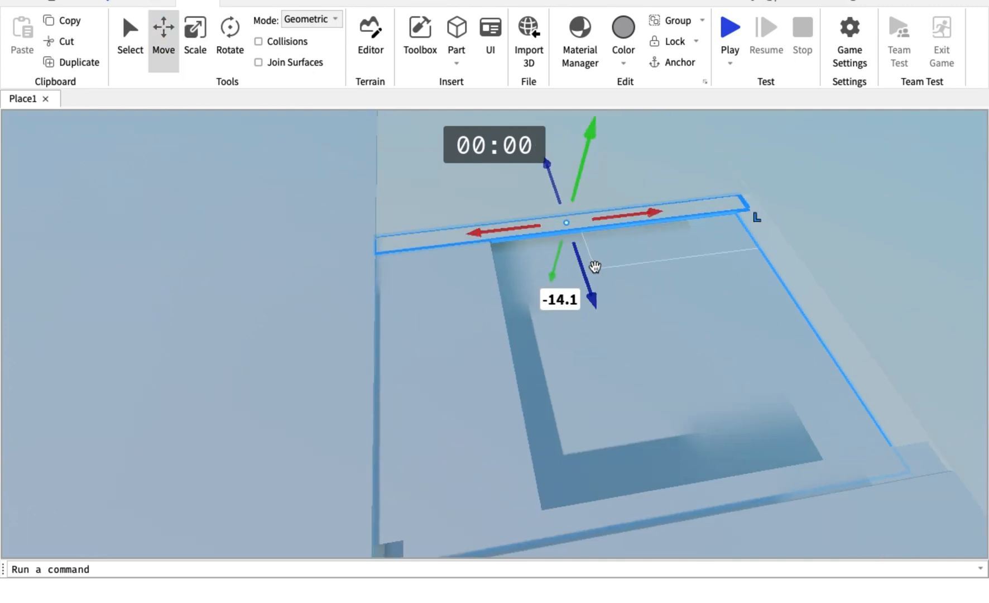
# - Duplicate the covering plate, move the copy sideways, and narrow it to leave a gap over the pit
pyautogui.click(452, 357)
pyautogui.hotkey('ctrl', 'd')
pyautogui.moveTo(491, 338); pyautogui.dragTo(826, 294)
pyautogui.click(198, 38)
pyautogui.moveTo(676, 313); pyautogui.dragTo(603, 326)
pyautogui.moveTo(538, 340); pyautogui.dragTo(595, 331)
# - Duplicate another covering plate, scale it to the width of the gap, and place copies at the gap's ends to frame an opening
pyautogui.click(569, 277)
pyautogui.hotkey('ctrl', 'd')
pyautogui.moveTo(569, 277); pyautogui.dragTo(695, 260)
pyautogui.moveTo(471, 281); pyautogui.dragTo(543, 293)
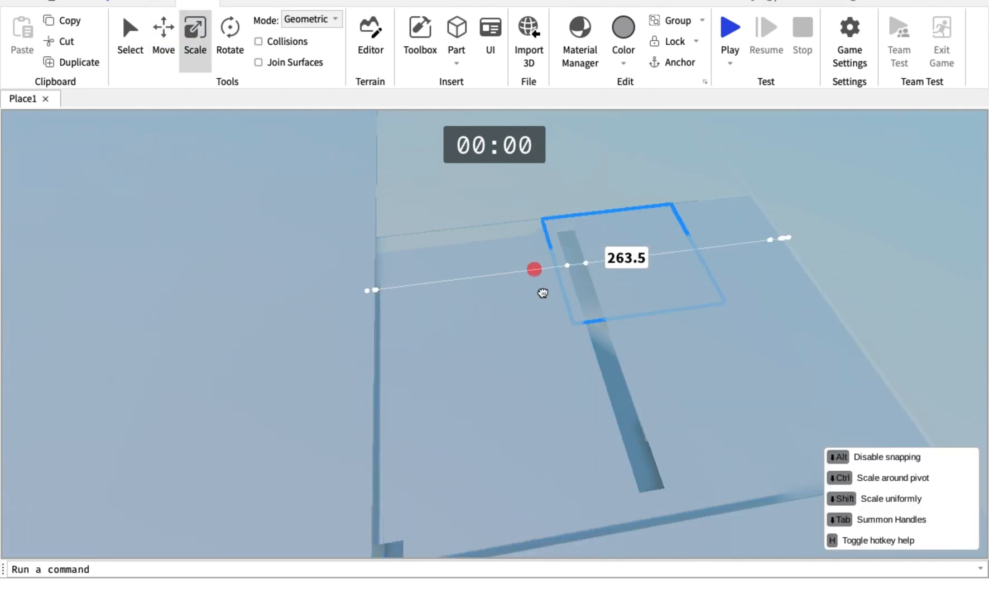
pyautogui.moveTo(720, 247); pyautogui.dragTo(607, 262)
pyautogui.click(164, 40)
pyautogui.hotkey('ctrl', 'd')
pyautogui.moveTo(595, 343); pyautogui.dragTo(693, 499)
# - Select the plates around the opening together and show the Properties window
pyautogui.moveTo(758, 140); pyautogui.dragTo(543, 390, button='right')
pyautogui.click(515, 326)
pyautogui.click(543, 391)
pyautogui.keyDown('shift'); pyautogui.click(283, 367); pyautogui.keyUp('shift')
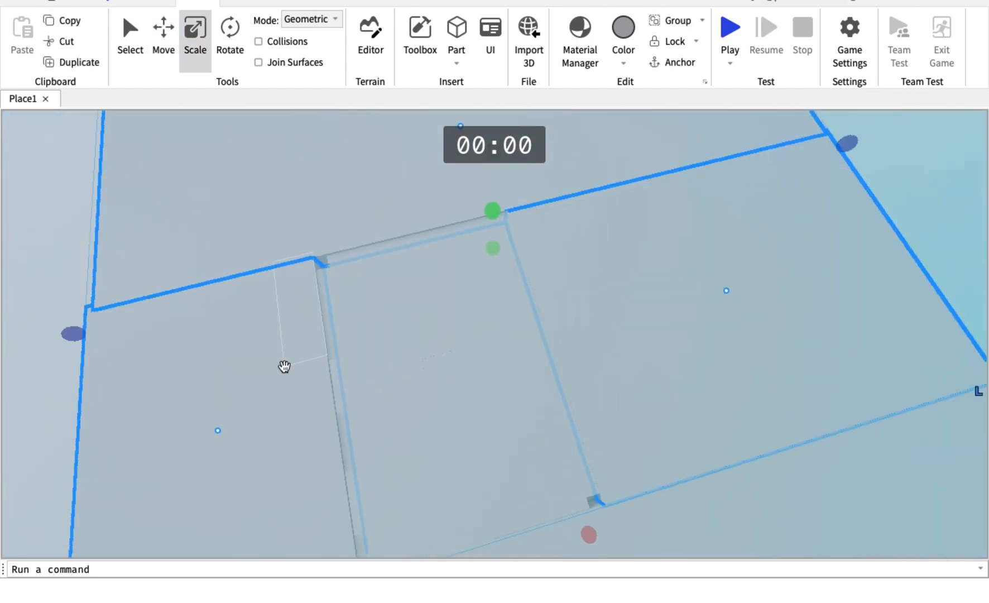
pyautogui.click(379, 2)
pyautogui.click(82, 38)
pyautogui.click(703, 244)
pyautogui.moveTo(703, 244); pyautogui.dragTo(440, 302, button='right')
# - Open the Part to Terrain plugin and convert the surface plates to grass terrain
pyautogui.click(426, 2)
pyautogui.click(383, 51)
pyautogui.click(330, 373)
pyautogui.click(241, 353)
pyautogui.moveTo(330, 373); pyautogui.dragTo(247, 131, button='right')
# - Convert the remaining chamber walls to grass terrain with Part to Terrain and close the plugin
pyautogui.click(374, 42)
pyautogui.click(374, 46)
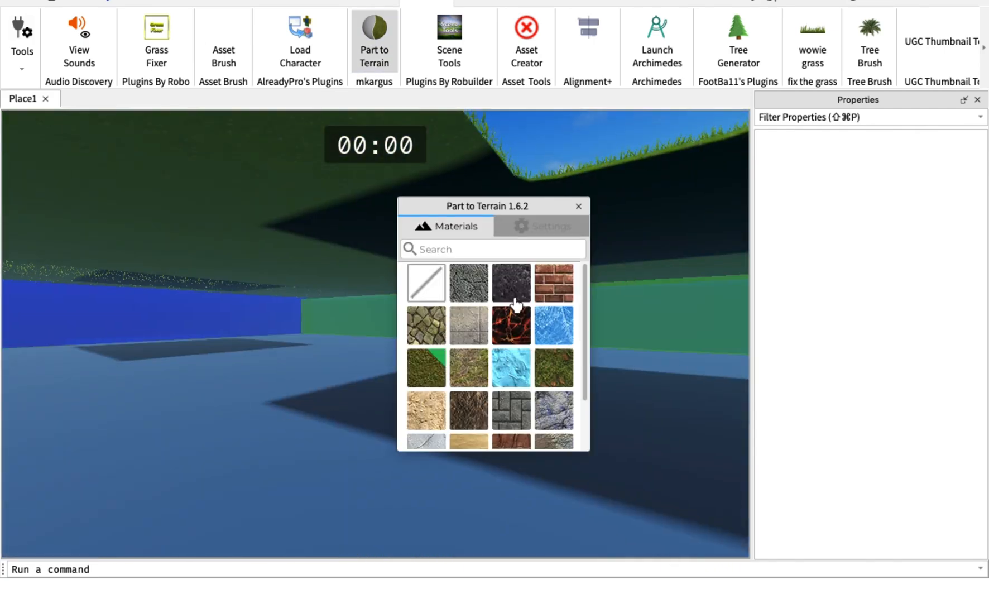
pyautogui.click(357, 317)
pyautogui.click(184, 314)
pyautogui.click(578, 207)
pyautogui.click(198, 2)
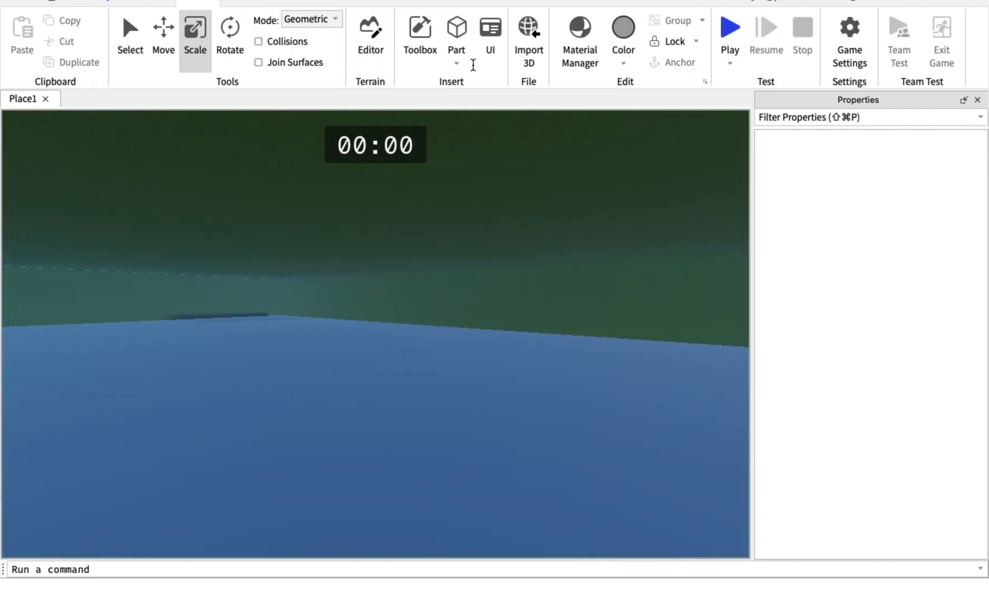
# - Paint rock patches along the lower edges of the underground chamber's grass walls with the terrain Paint tool
pyautogui.click(370, 46)
pyautogui.click(205, 212)
pyautogui.scroll(-3, 204, 212)
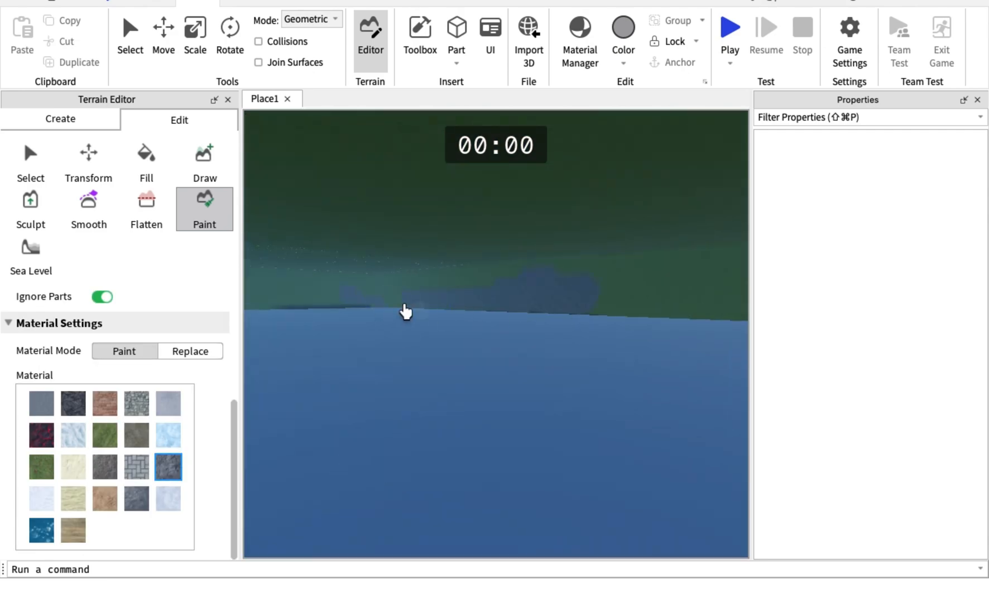
pyautogui.moveTo(399, 286)
pyautogui.mouseDown(button='right')
pyautogui.moveTo(437, 283)
pyautogui.moveTo(455, 381)
pyautogui.moveTo(335, 379)
pyautogui.mouseUp(button='right')
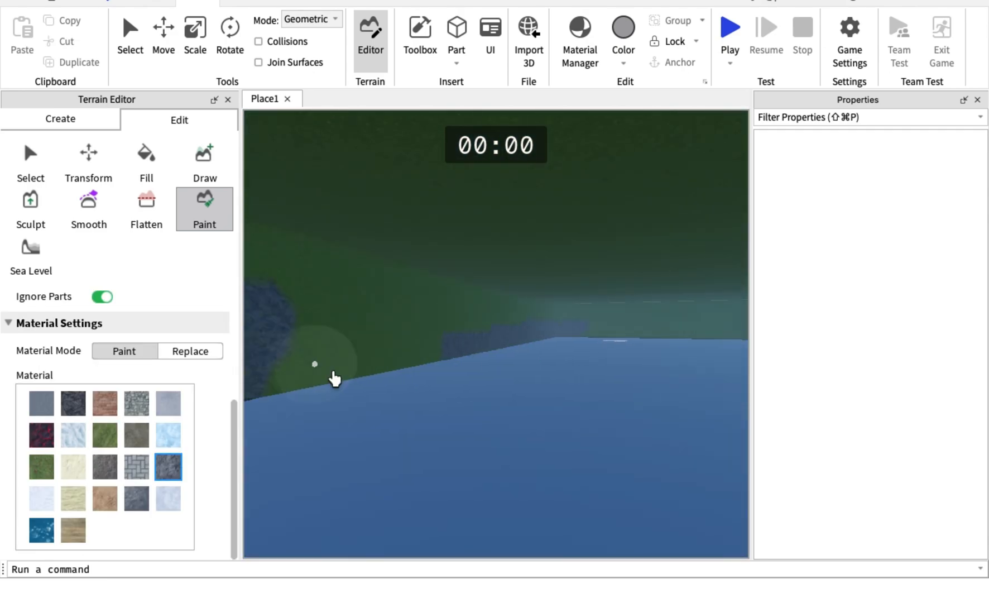
pyautogui.moveTo(553, 324); pyautogui.dragTo(330, 324, button='right')
pyautogui.moveTo(617, 306)
pyautogui.mouseDown(button='right')
pyautogui.moveTo(691, 326)
pyautogui.moveTo(375, 300)
pyautogui.mouseUp(button='right')
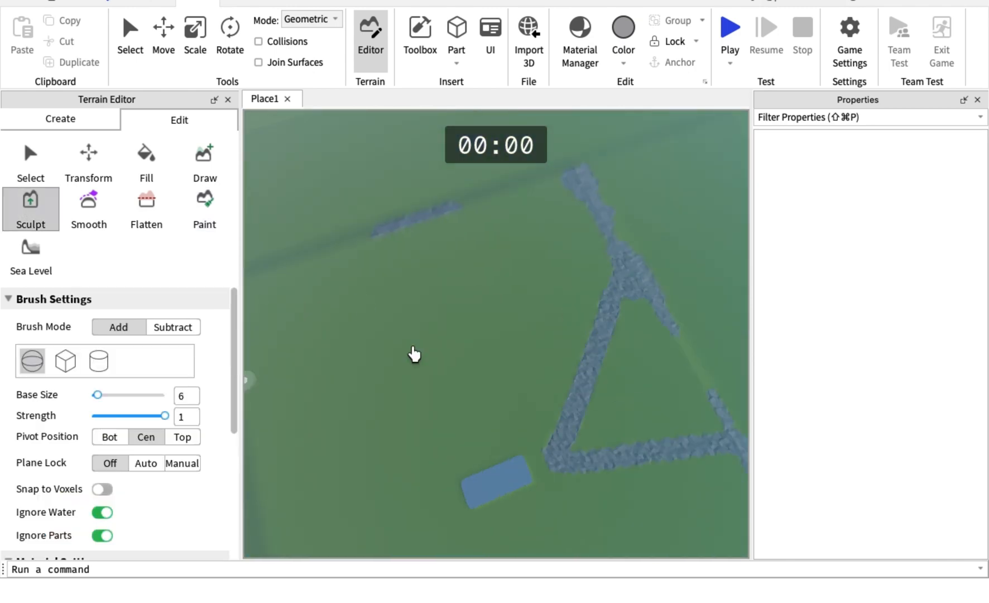
# - Sculpt curved grass ridges on the ground near the rectangular opening, using the Add brush at size 6 and strength 1
pyautogui.scroll(-5, 123, 424)
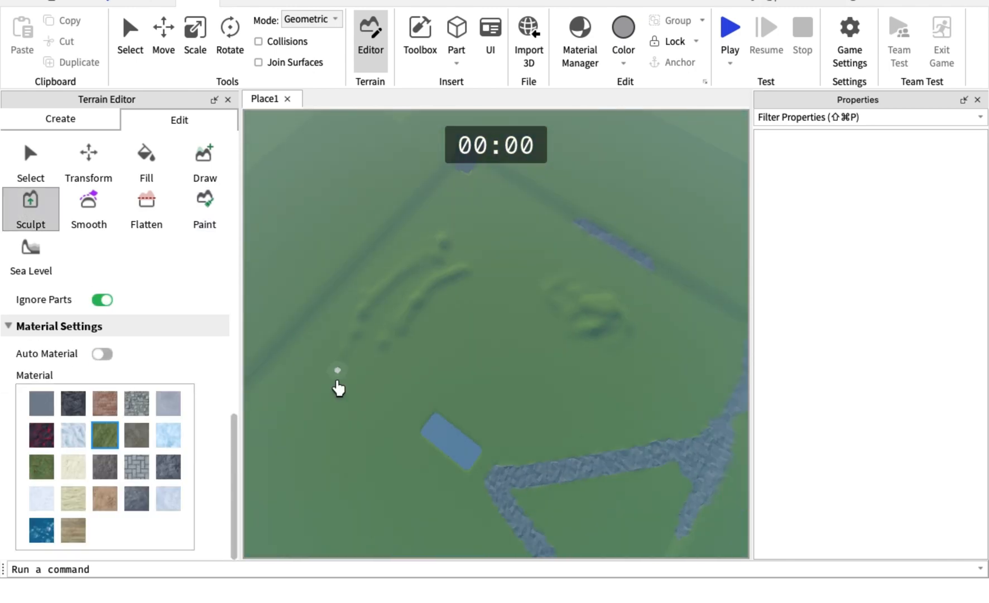
pyautogui.scroll(10, 634, 342)
pyautogui.moveTo(634, 342); pyautogui.dragTo(474, 311, button='right')
pyautogui.scroll(-5, 475, 311)
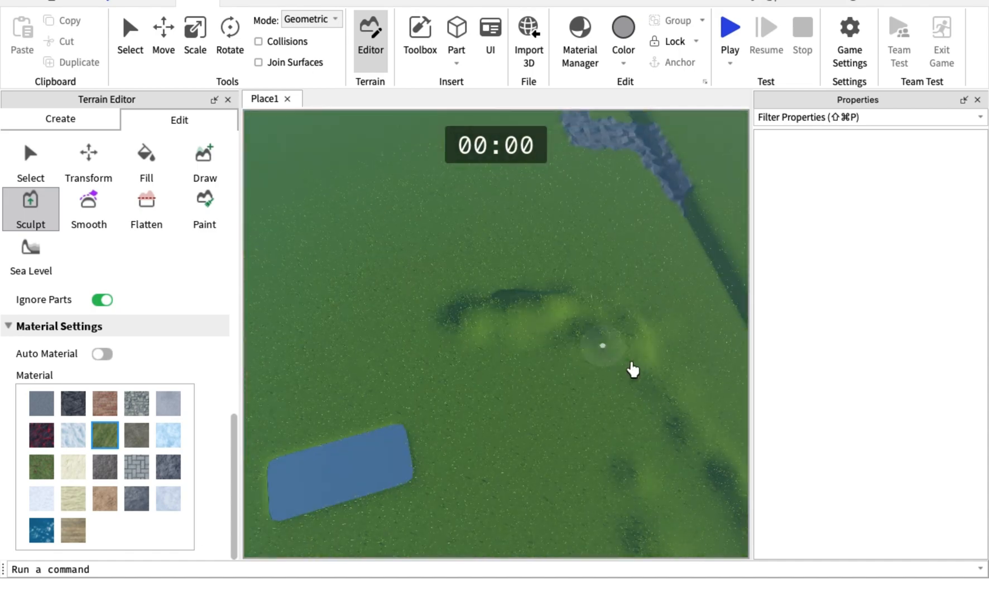
pyautogui.moveTo(632, 365); pyautogui.dragTo(683, 435)
pyautogui.moveTo(683, 435); pyautogui.dragTo(610, 360, button='right')
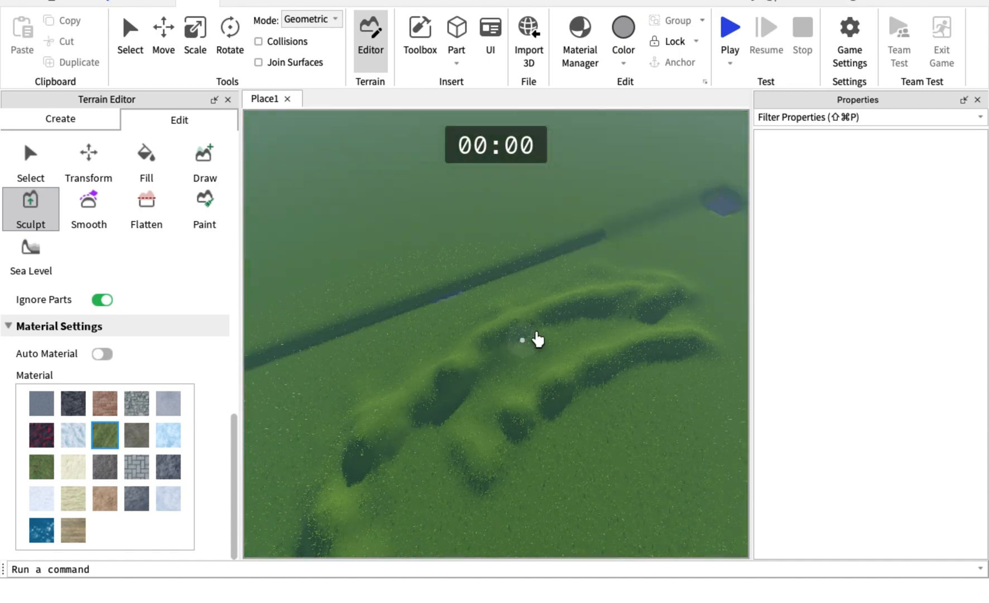
pyautogui.moveTo(537, 339); pyautogui.dragTo(420, 297, button='right')
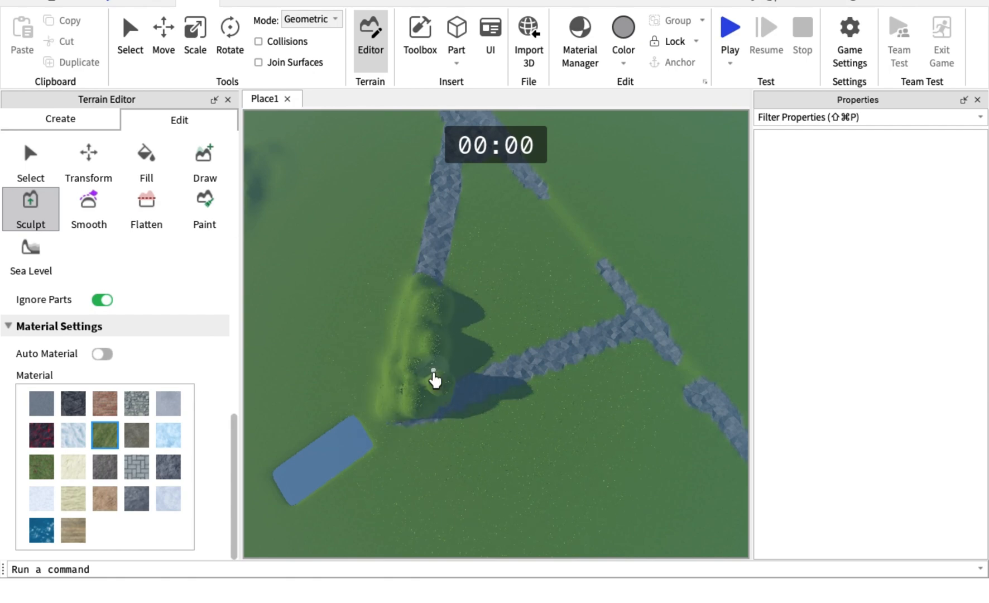
# - Build up a tall, uneven grass hill beside the rectangular opening, over the rock paths, with the Sculpt tool
pyautogui.moveTo(452, 333); pyautogui.dragTo(514, 340, button='right')
pyautogui.scroll(5, 514, 341)
pyautogui.moveTo(355, 425); pyautogui.dragTo(360, 500)
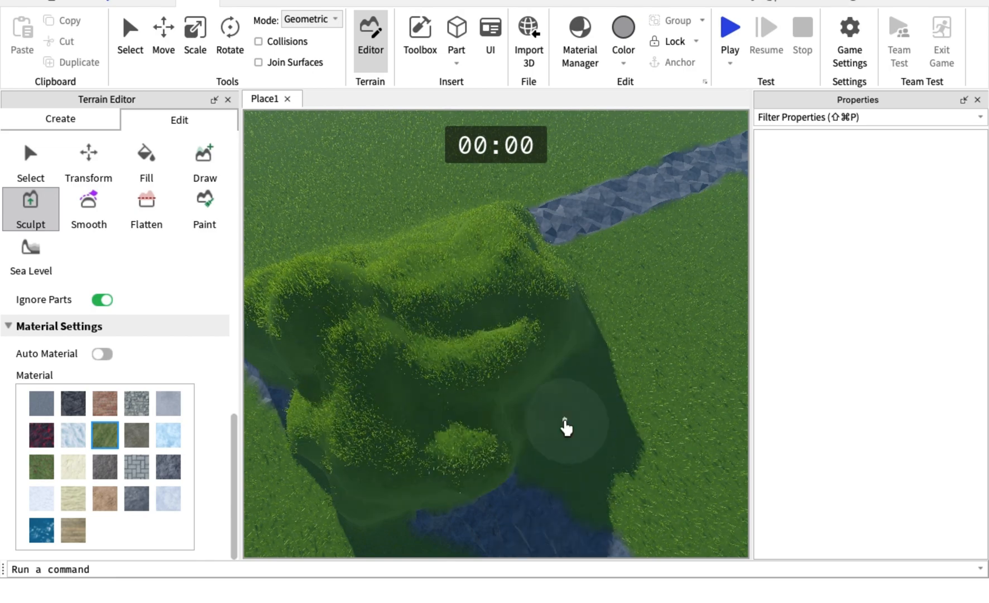
pyautogui.scroll(4, 565, 421)
pyautogui.scroll(-8, 534, 423)
pyautogui.moveTo(534, 424)
pyautogui.mouseDown()
pyautogui.moveTo(585, 397)
pyautogui.moveTo(569, 510)
pyautogui.mouseUp()
pyautogui.scroll(-10, 569, 510)
pyautogui.moveTo(569, 511); pyautogui.dragTo(421, 270, button='right')
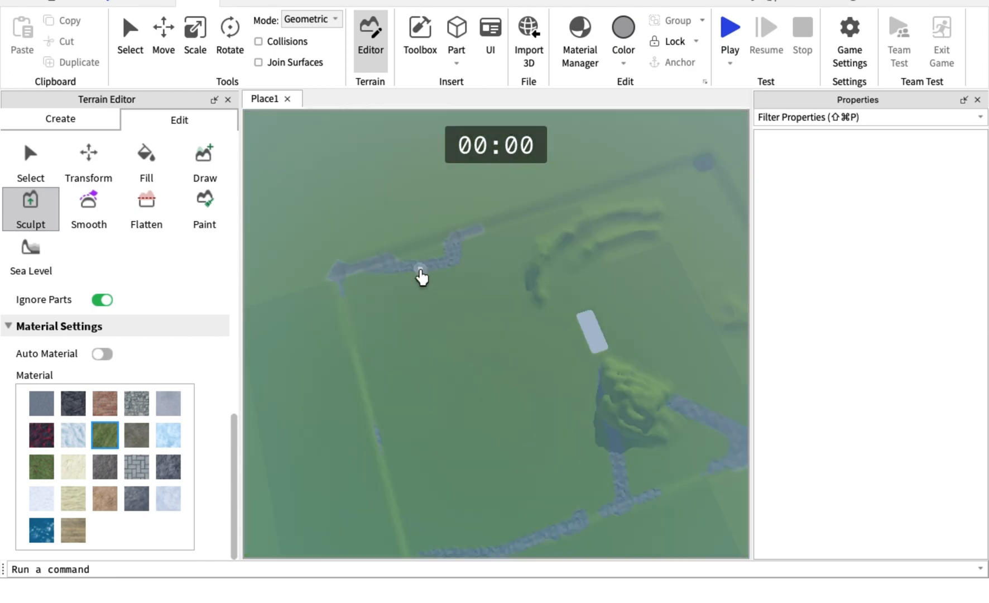
# - Sculpt smaller grass mounds, scattered bumps and a branching ridge across the open ground
pyautogui.scroll(6, 447, 346)
pyautogui.scroll(-3, 515, 405)
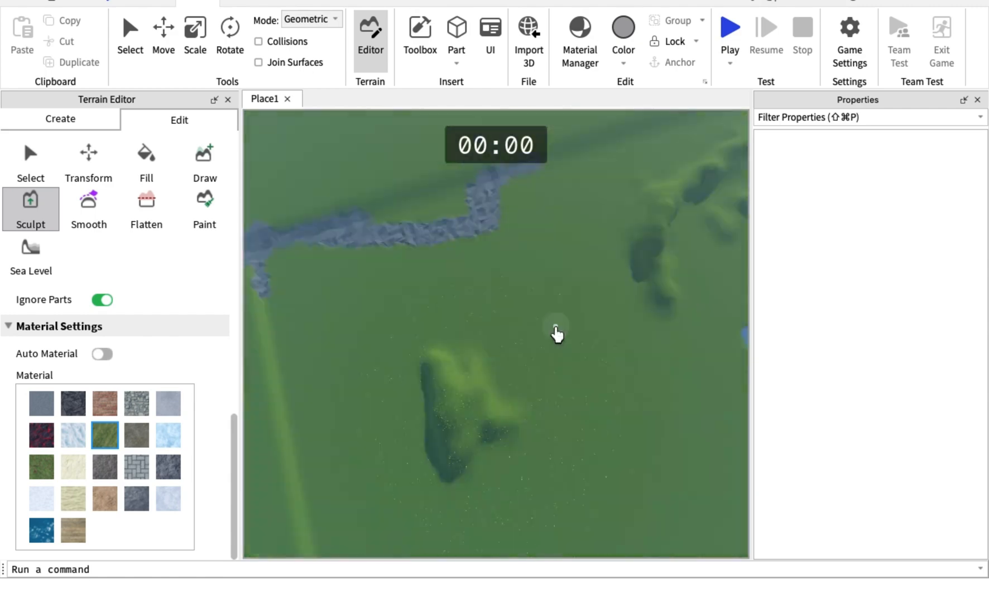
pyautogui.scroll(-4, 369, 458)
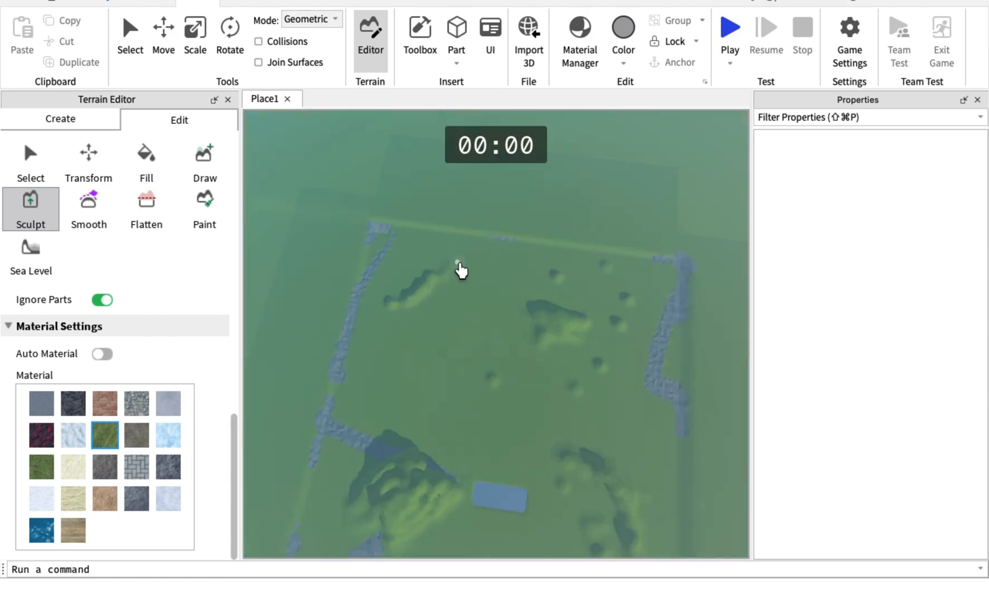
pyautogui.scroll(3, 403, 307)
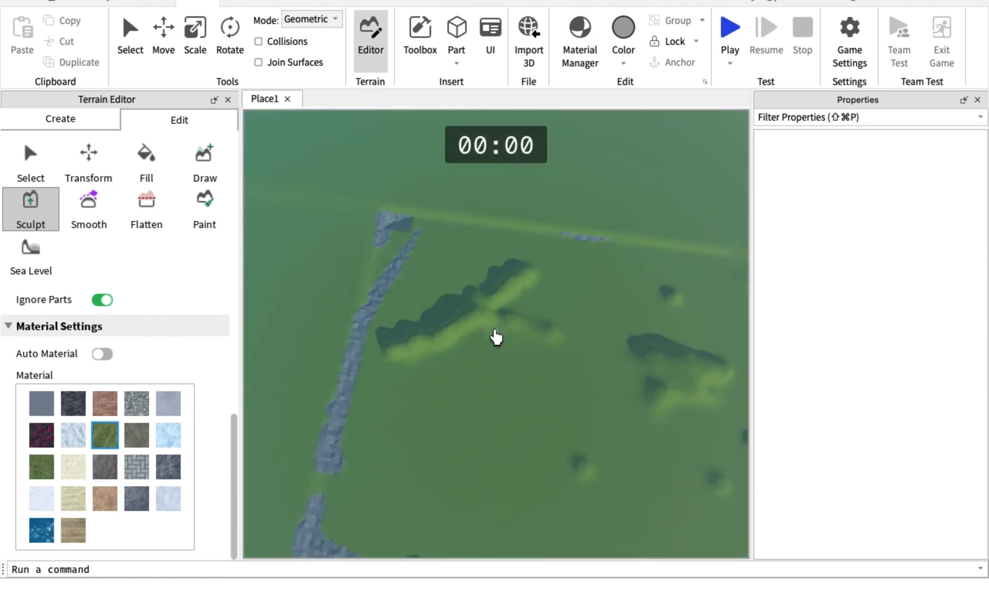
pyautogui.scroll(-4, 553, 349)
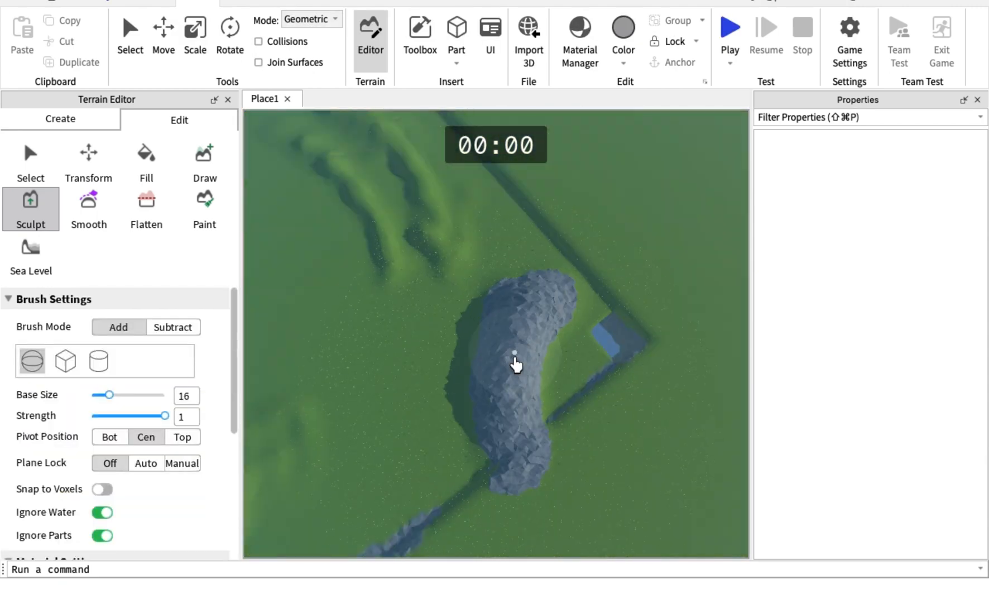
# - Sculpt rock boulders around the rectangular opening and along the field's edges with a size 16 brush
pyautogui.click(173, 327)
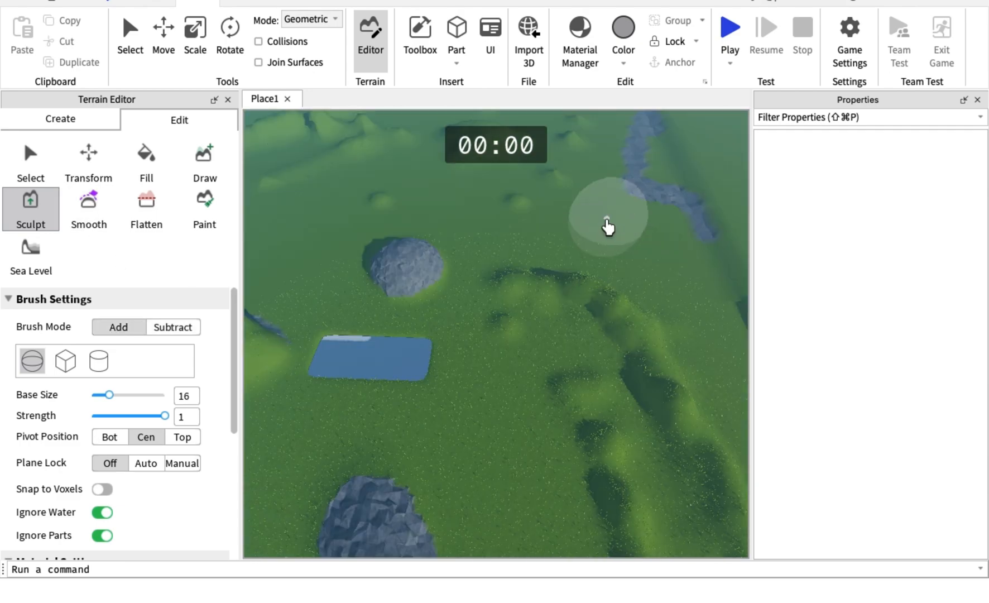
pyautogui.click(300, 3)
pyautogui.click(379, 2)
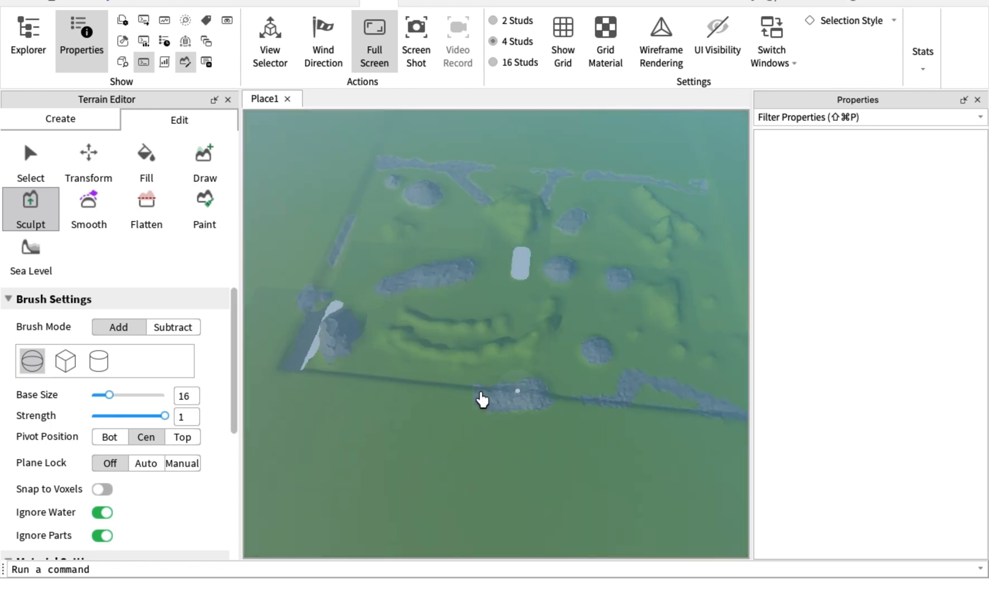
pyautogui.scroll(10, 482, 400)
pyautogui.moveTo(483, 400); pyautogui.dragTo(443, 382, button='right')
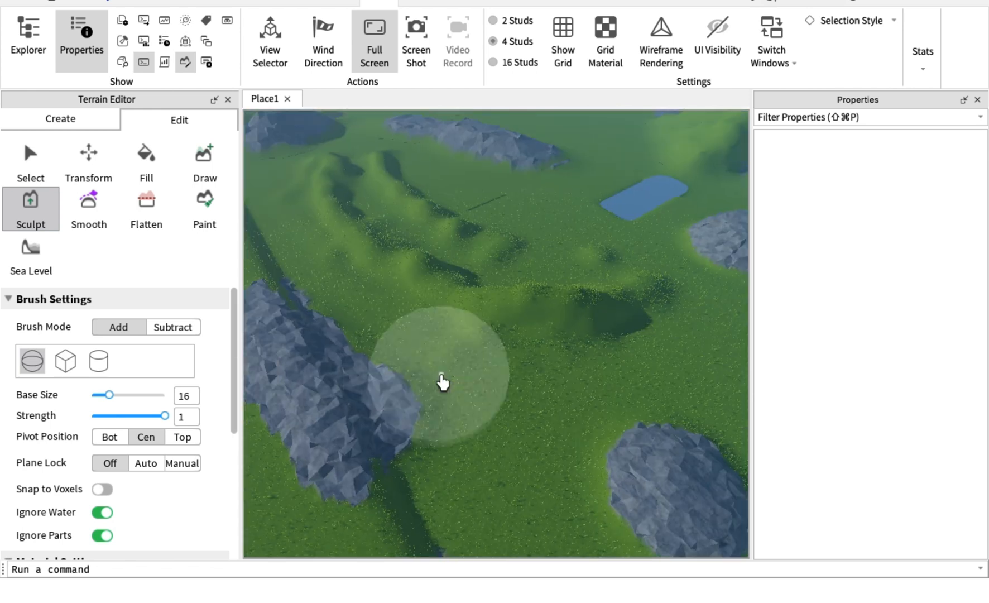
pyautogui.moveTo(366, 330); pyautogui.dragTo(472, 195, button='right')
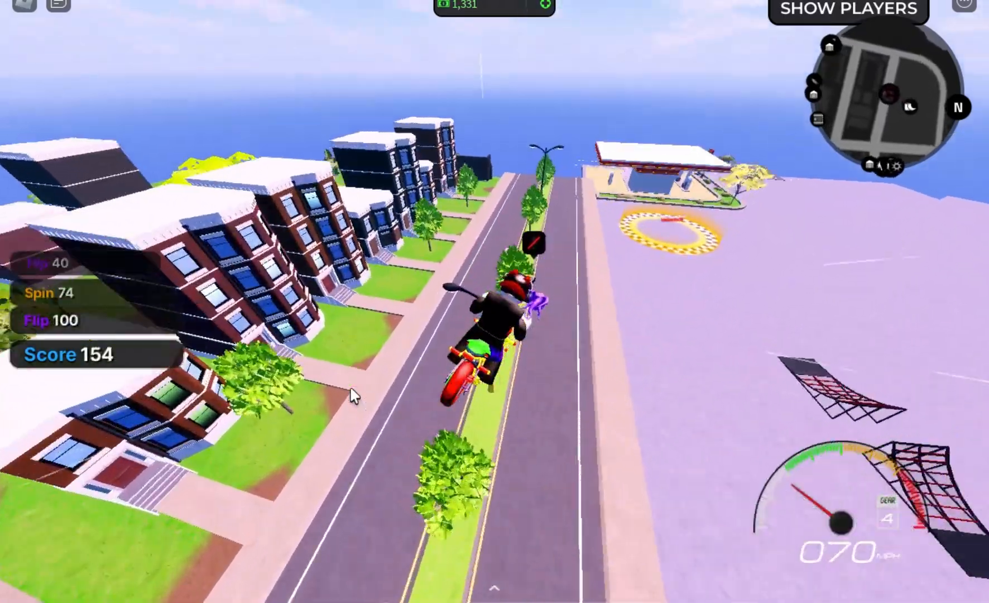
pyautogui.press('a')
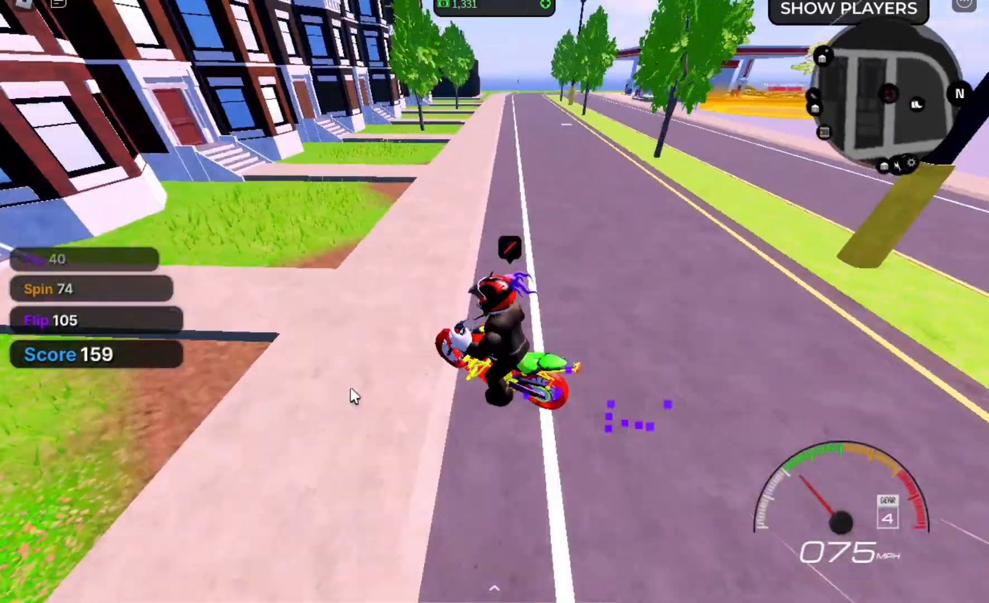
pyautogui.press('d')
pyautogui.press('d')
pyautogui.press('w')
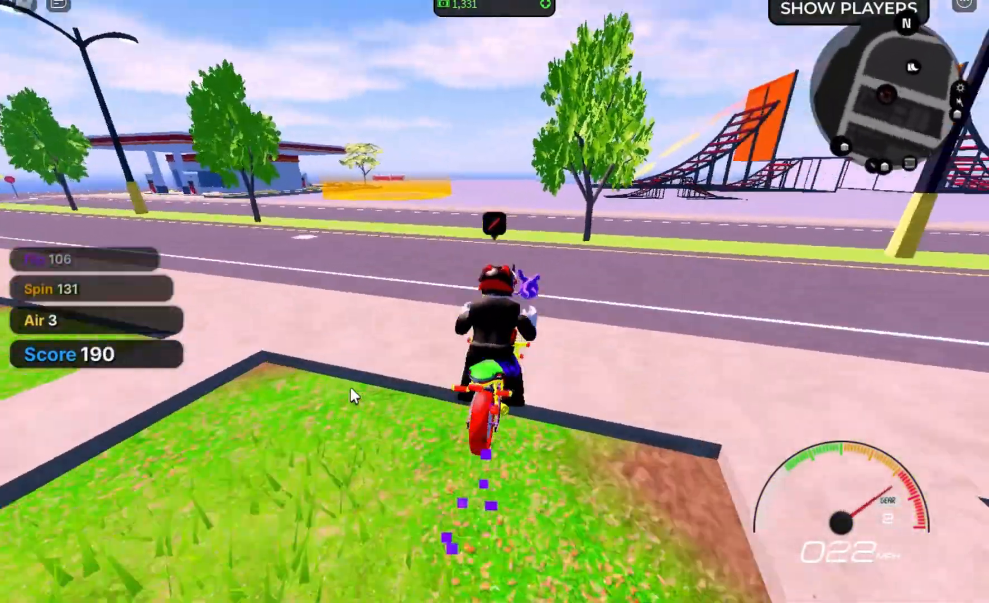
pyautogui.press('a')
pyautogui.press('w')
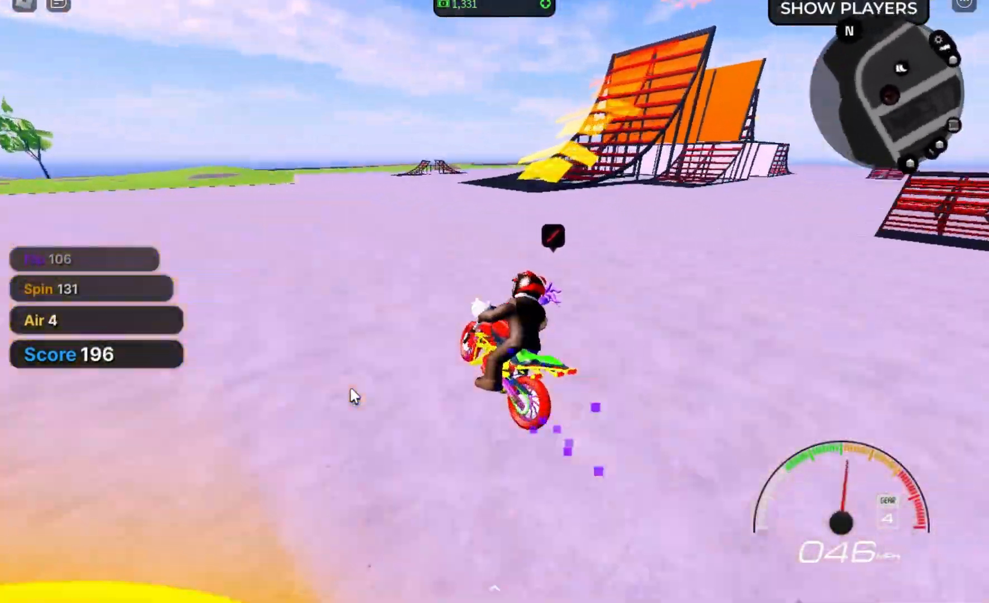
pyautogui.press('w')
pyautogui.press('d')
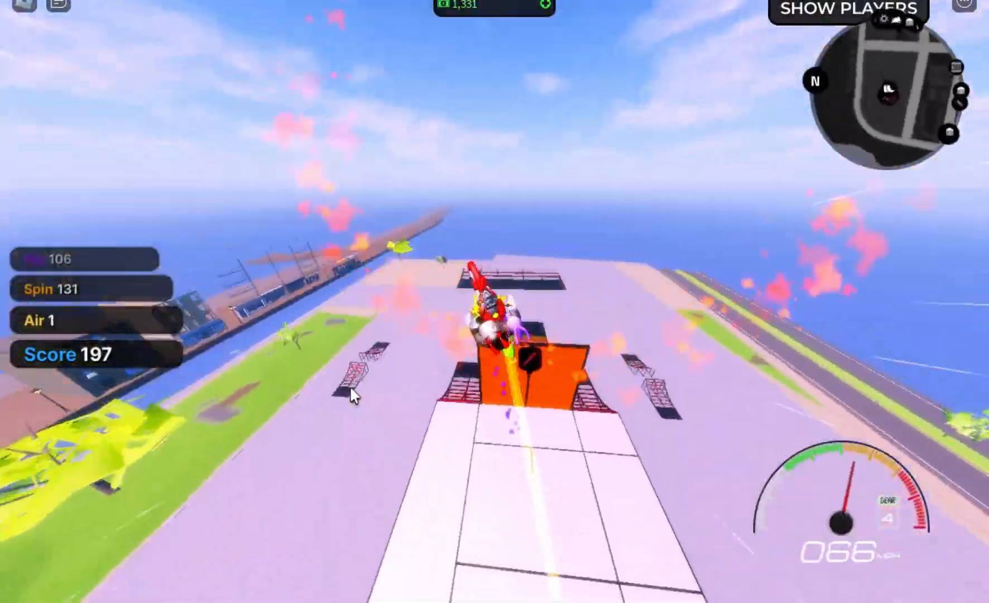
pyautogui.press('w')
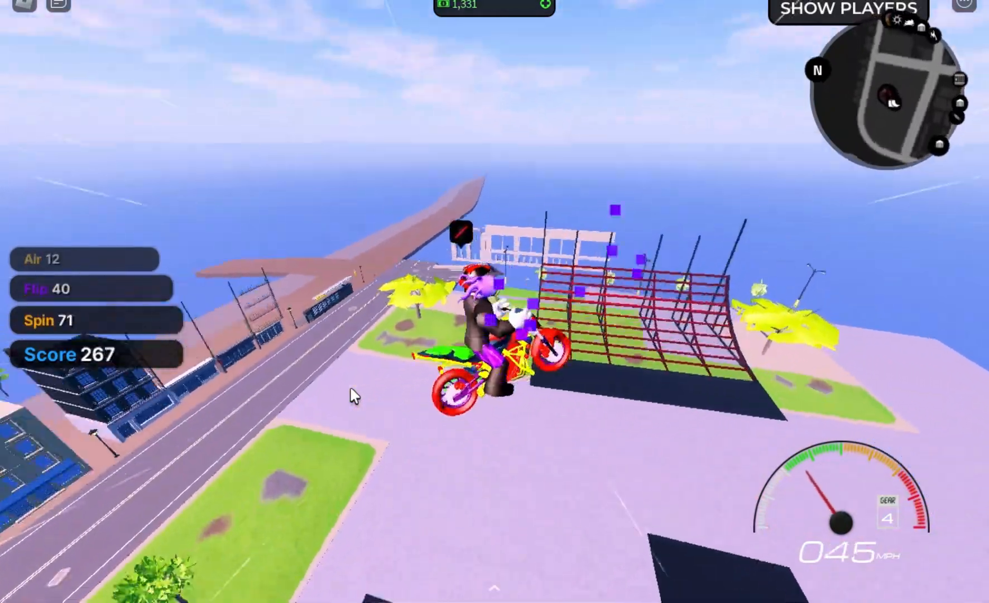
pyautogui.press('w')
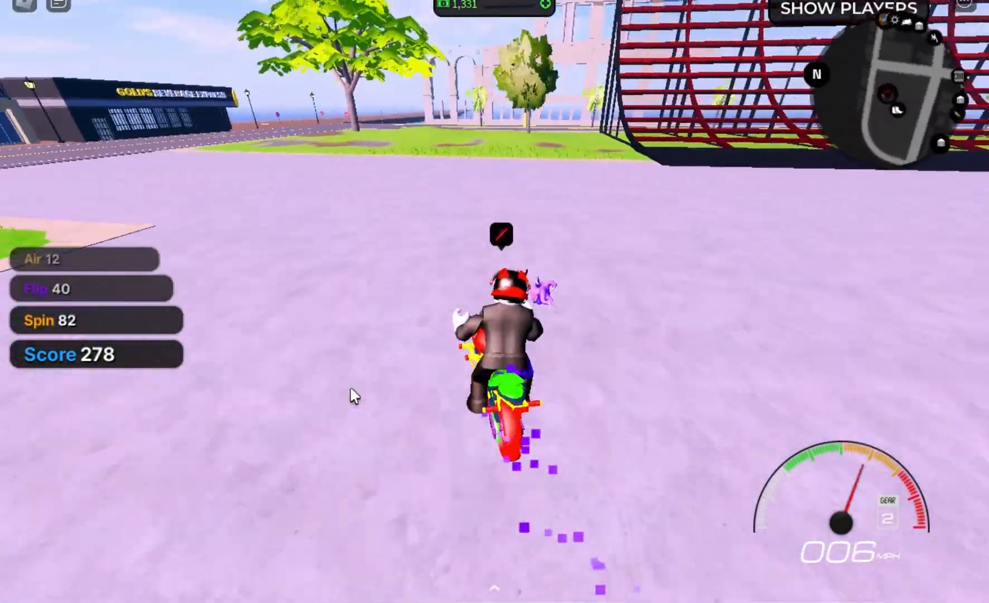
pyautogui.press('w')
pyautogui.press('d')
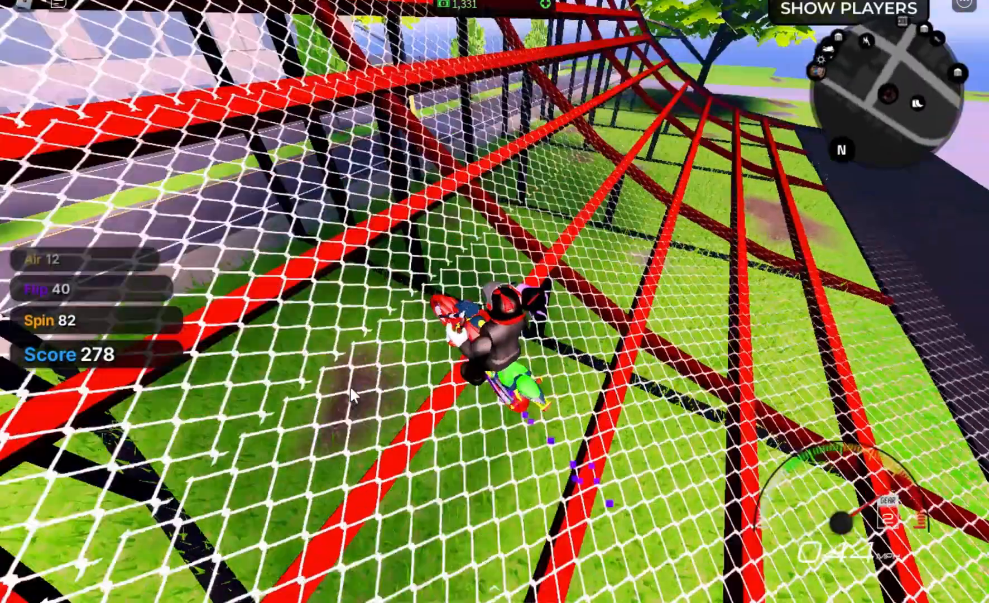
pyautogui.press('w')
pyautogui.press('d')
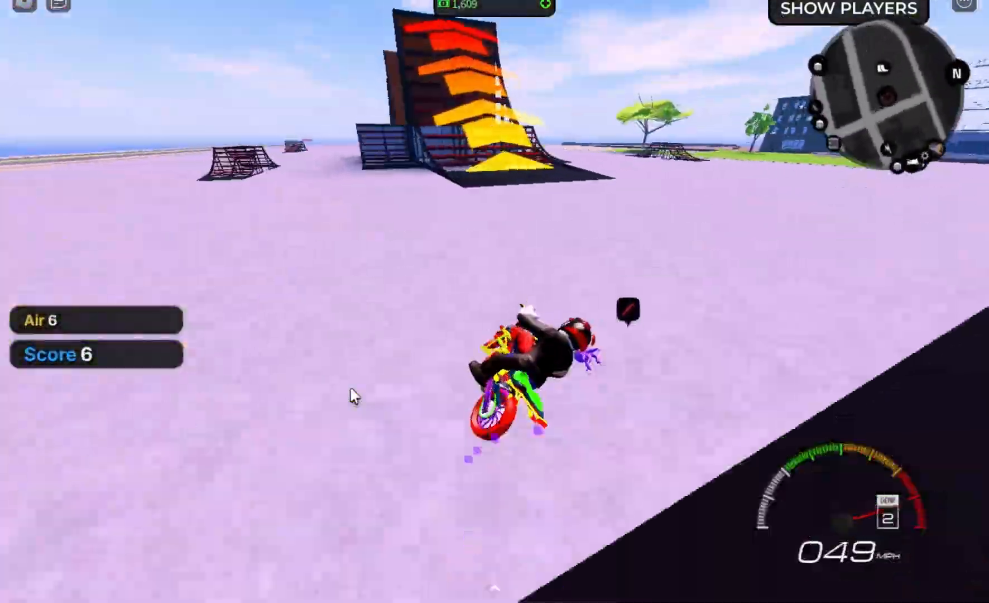
pyautogui.press('w')
pyautogui.press('a')
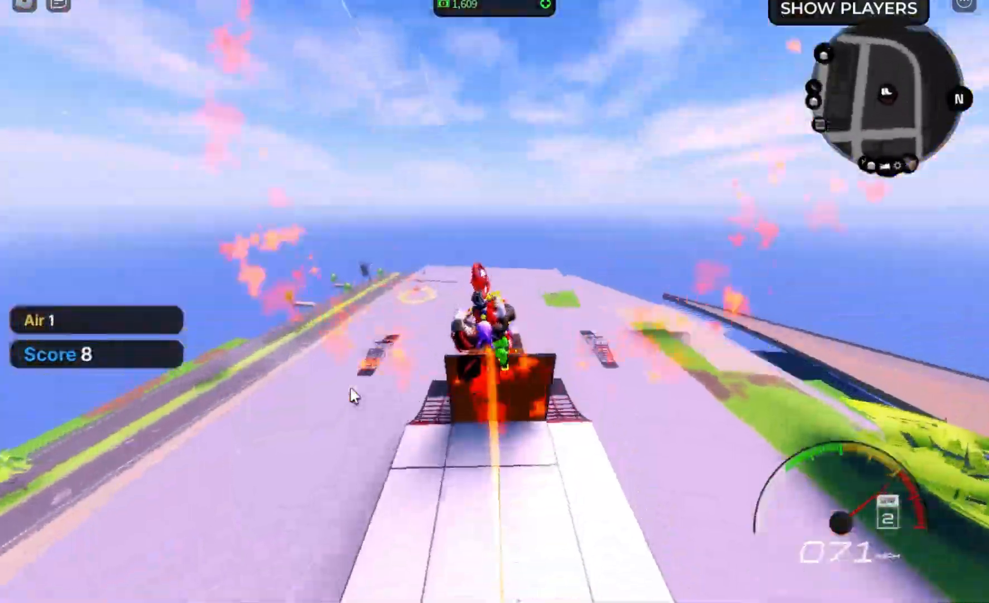
pyautogui.press('s')
pyautogui.press('d')
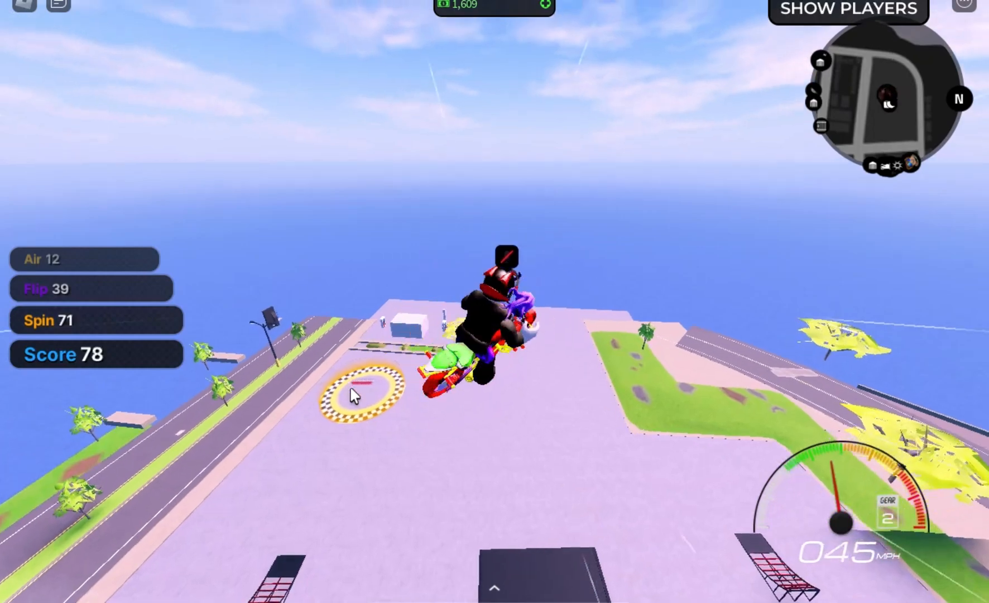
pyautogui.press('s')
pyautogui.press('d')
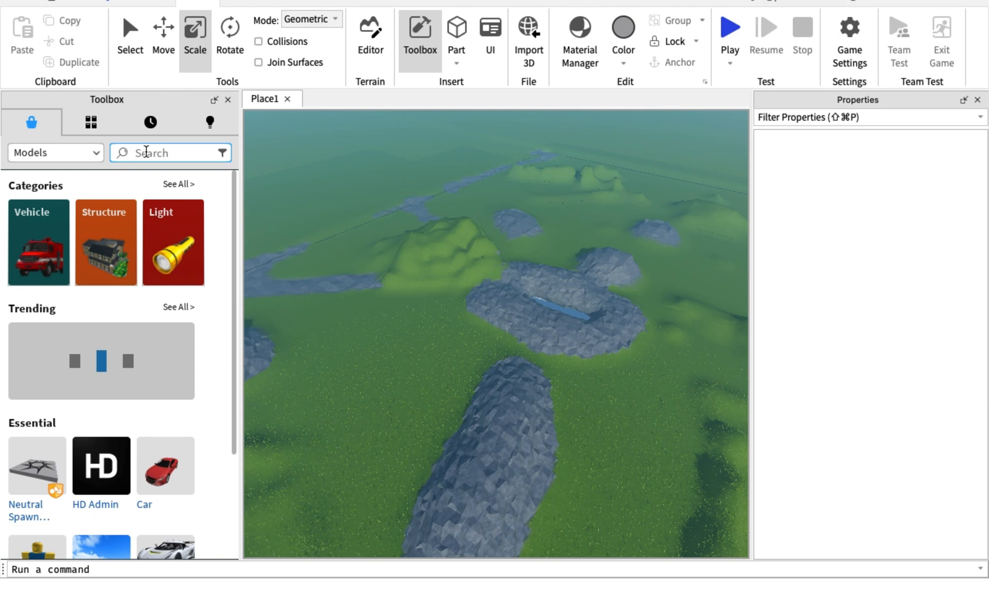
# - Search the toolbox models for "trees"
pyautogui.click(145, 151)
pyautogui.write('t')
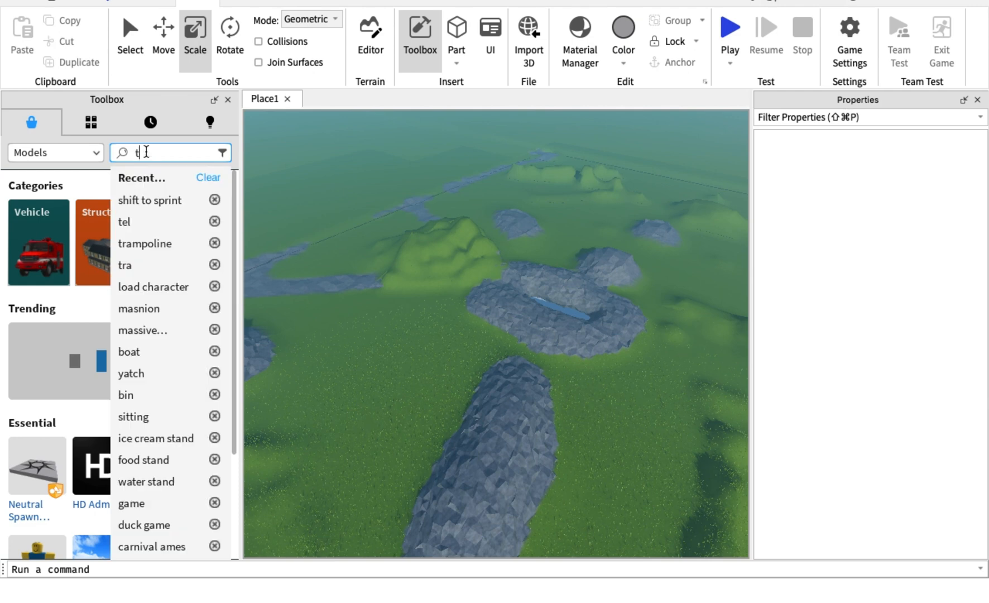
pyautogui.write('rees')
pyautogui.press('Return')
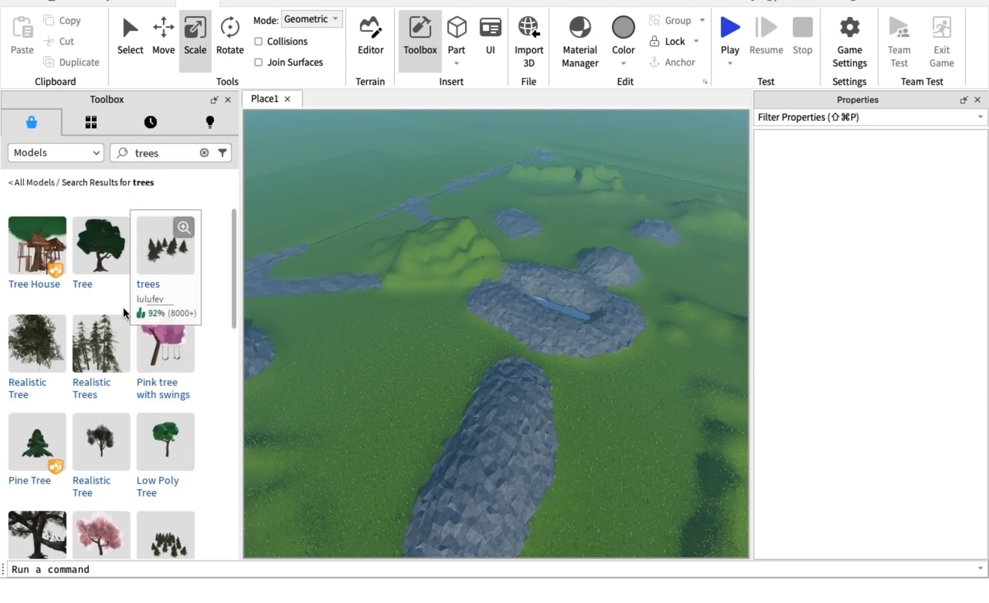
# - Insert the Realistic Tree model onto the grass and scale it up to 1.228
pyautogui.click(38, 353)
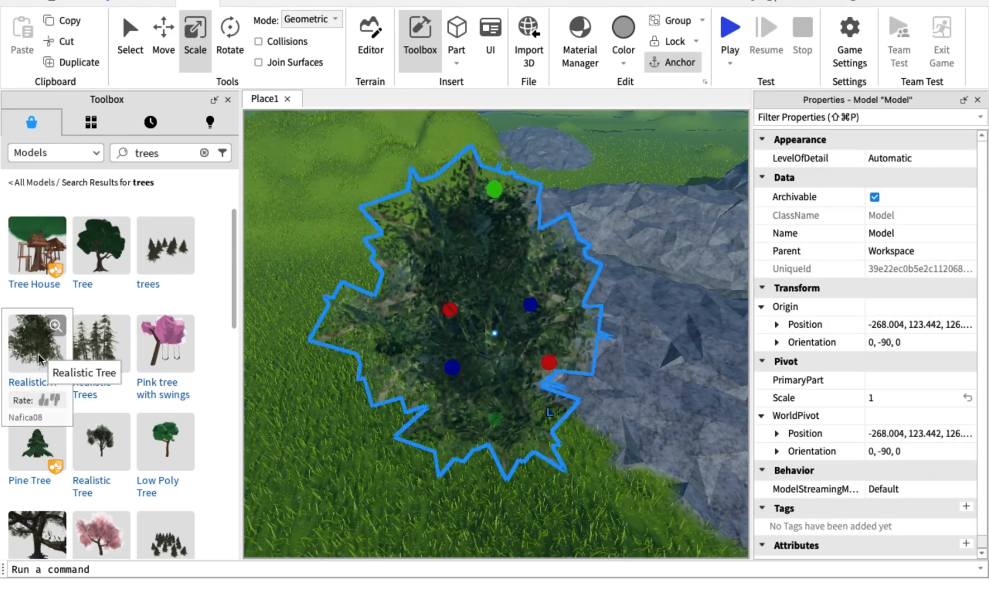
pyautogui.moveTo(452, 367); pyautogui.dragTo(452, 372, button='right')
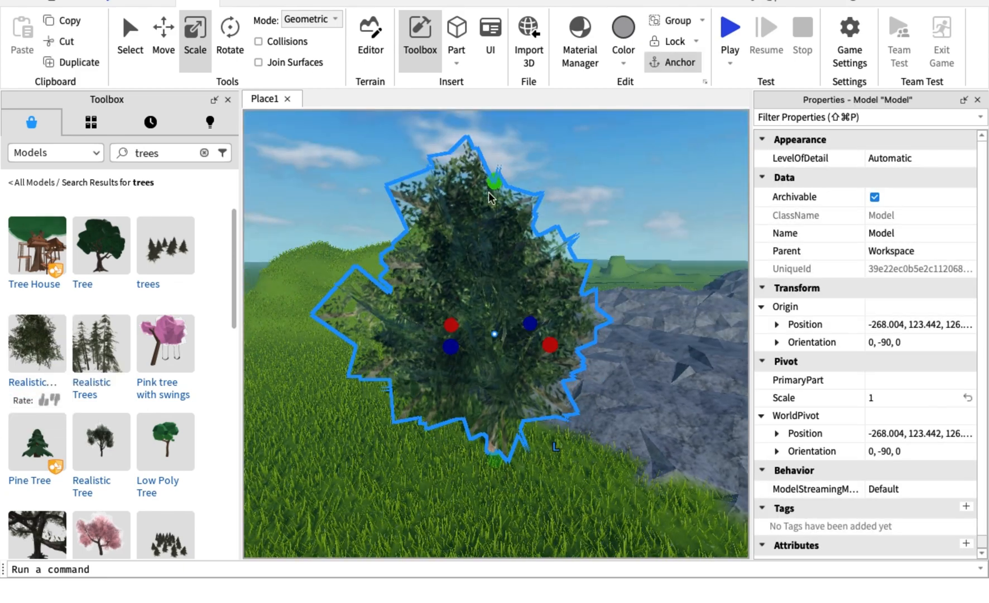
pyautogui.moveTo(493, 188); pyautogui.dragTo(503, 100)
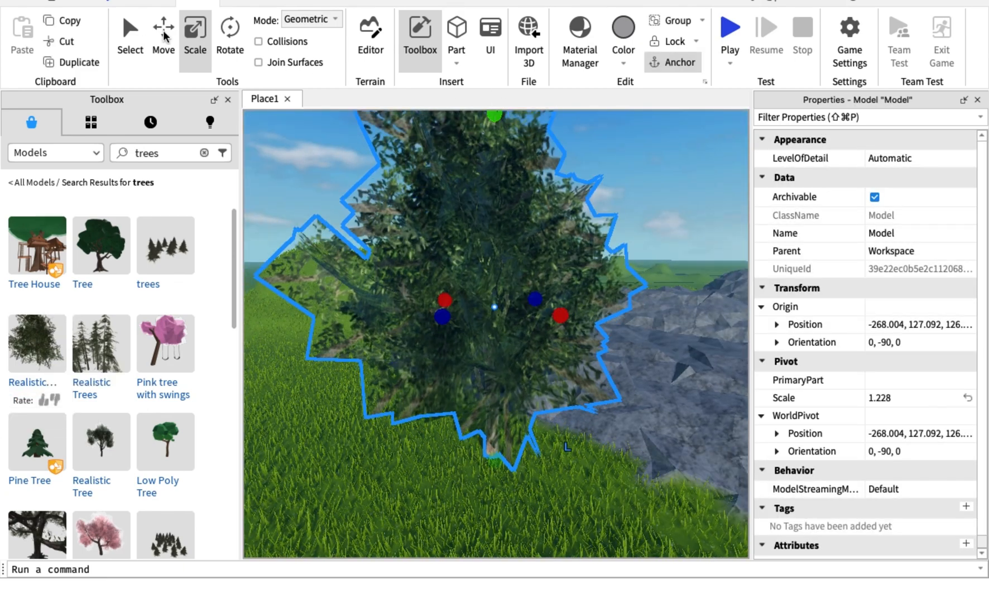
# - Duplicate the tree and place the copies on the open grass beyond the long boulder and near the curved ridges by the field's edge
pyautogui.moveTo(490, 319)
pyautogui.mouseDown(button='right')
pyautogui.moveTo(498, 335)
pyautogui.moveTo(490, 320)
pyautogui.mouseUp(button='right')
pyautogui.scroll(-3, 490, 321)
pyautogui.scroll(-8, 490, 320)
pyautogui.scroll(-10, 490, 319)
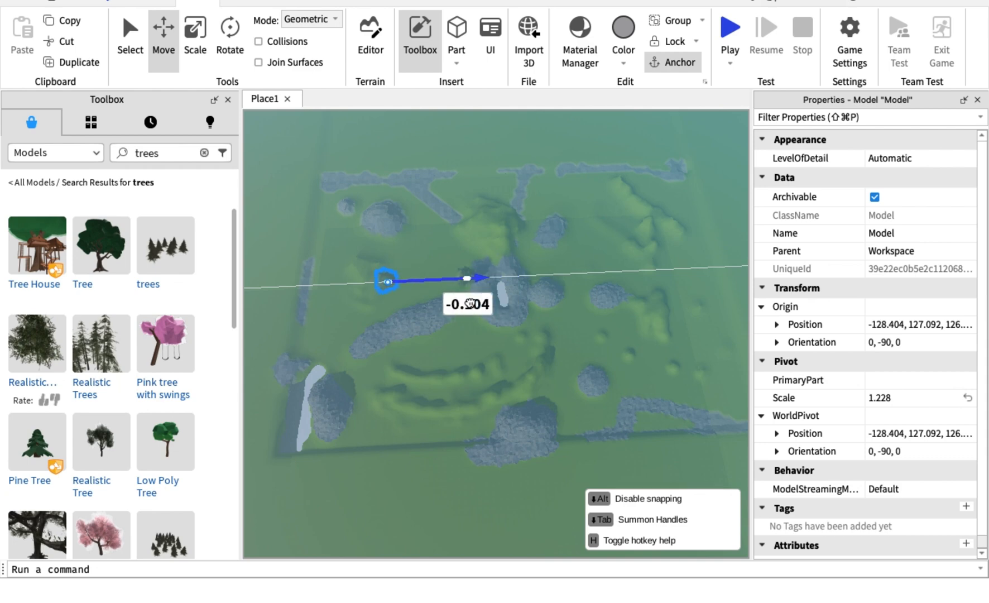
pyautogui.moveTo(470, 303); pyautogui.dragTo(464, 302)
pyautogui.moveTo(388, 354); pyautogui.dragTo(383, 355)
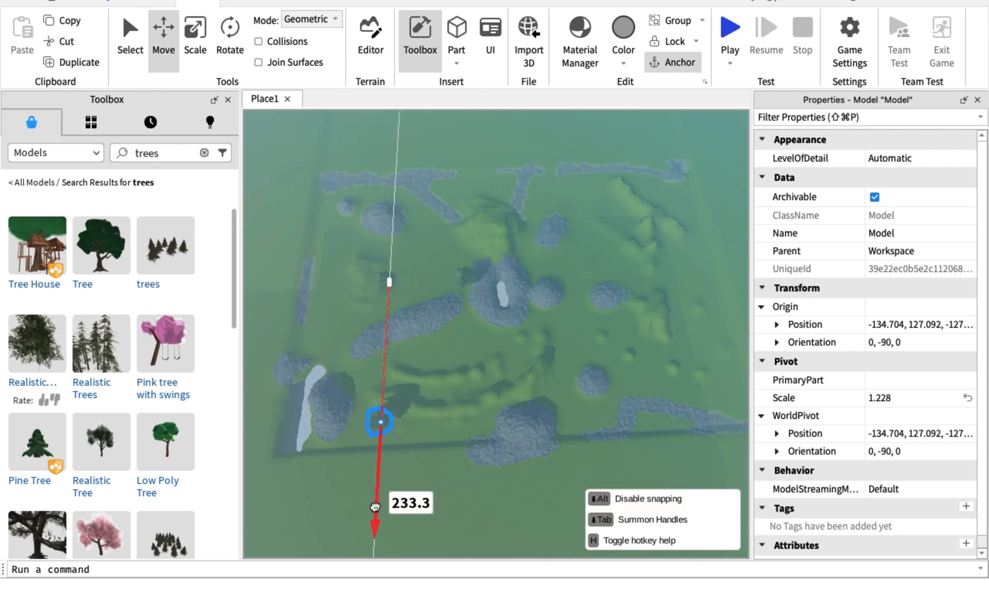
pyautogui.moveTo(374, 506); pyautogui.dragTo(374, 505)
pyautogui.click(419, 421)
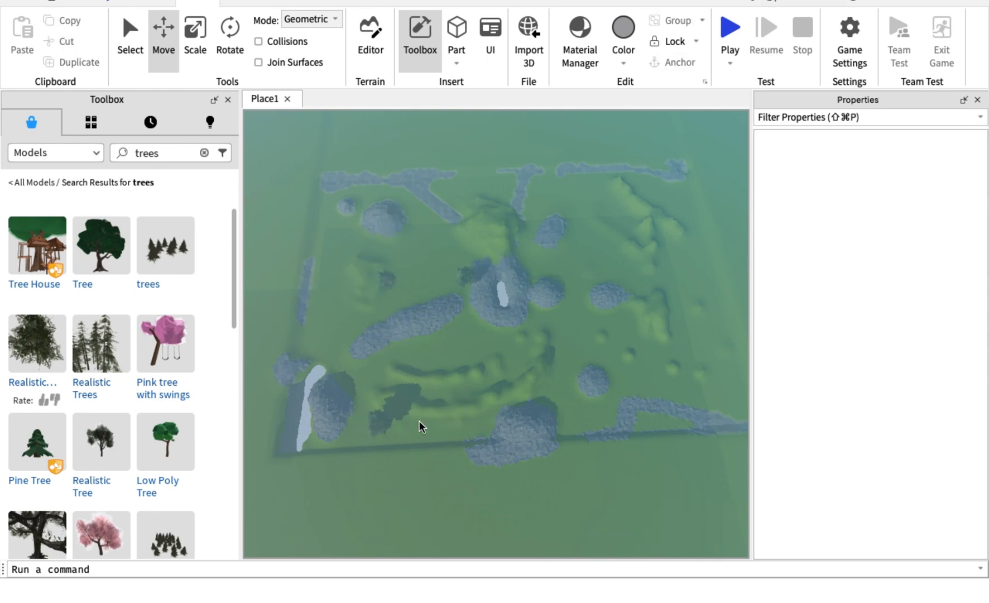
# - Duplicate the tree by the curved ridges and spread copies to the corner rock path, the area beside a small boulder, and the opposite side edge
pyautogui.click(380, 421)
pyautogui.moveTo(430, 421); pyautogui.dragTo(629, 402)
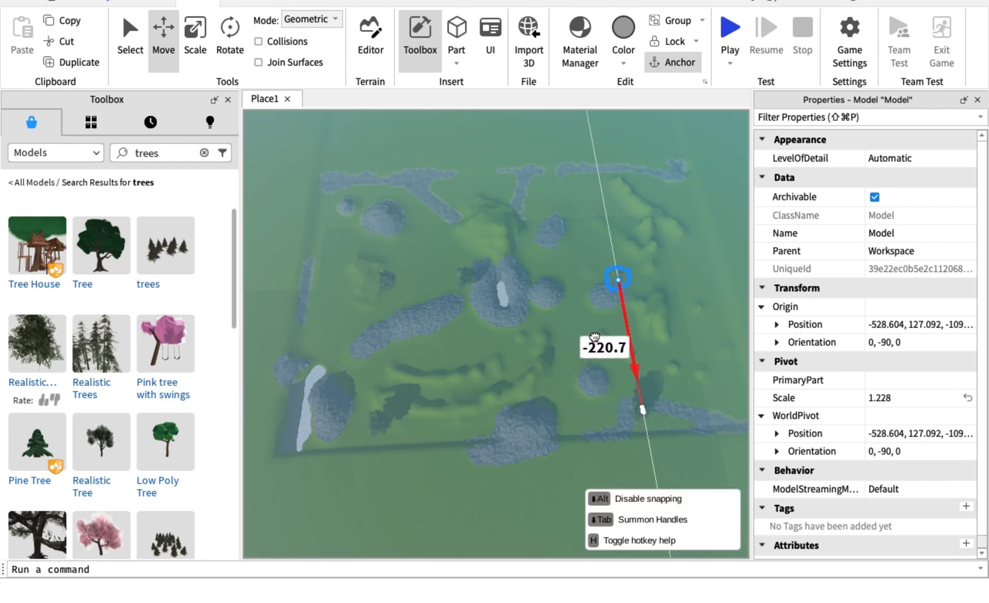
pyautogui.moveTo(595, 337); pyautogui.dragTo(542, 240)
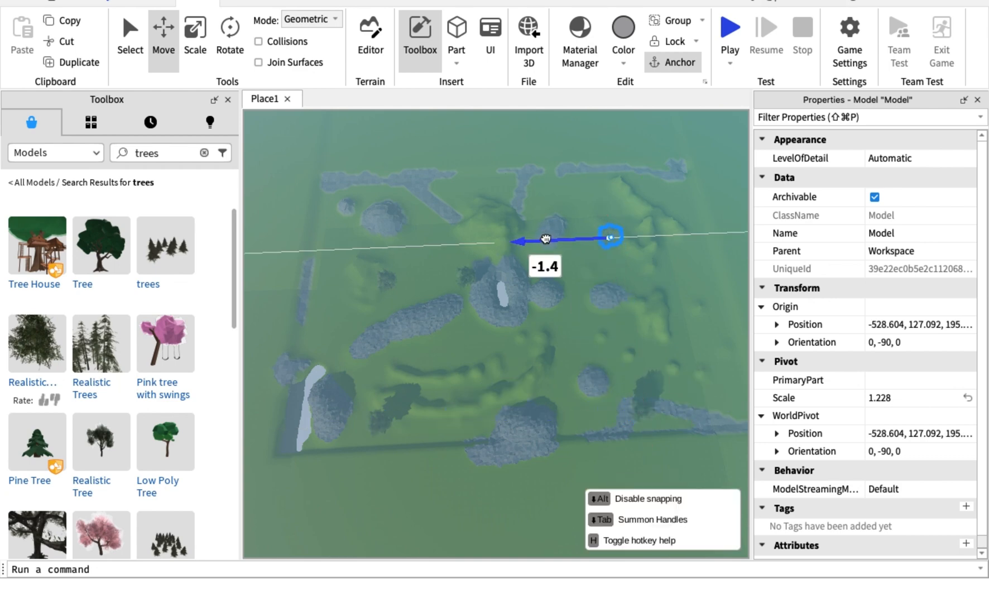
pyautogui.moveTo(706, 274); pyautogui.dragTo(733, 390)
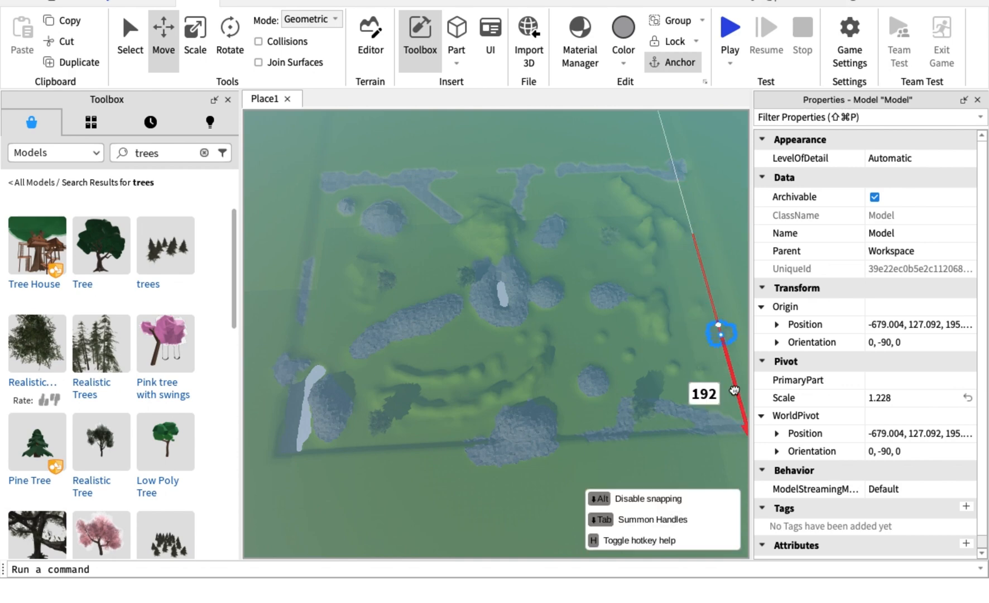
# - Duplicate the tree at the side edge and move the copy across the map onto the tall grass hill beside the rectangular opening
pyautogui.moveTo(666, 339); pyautogui.dragTo(412, 368)
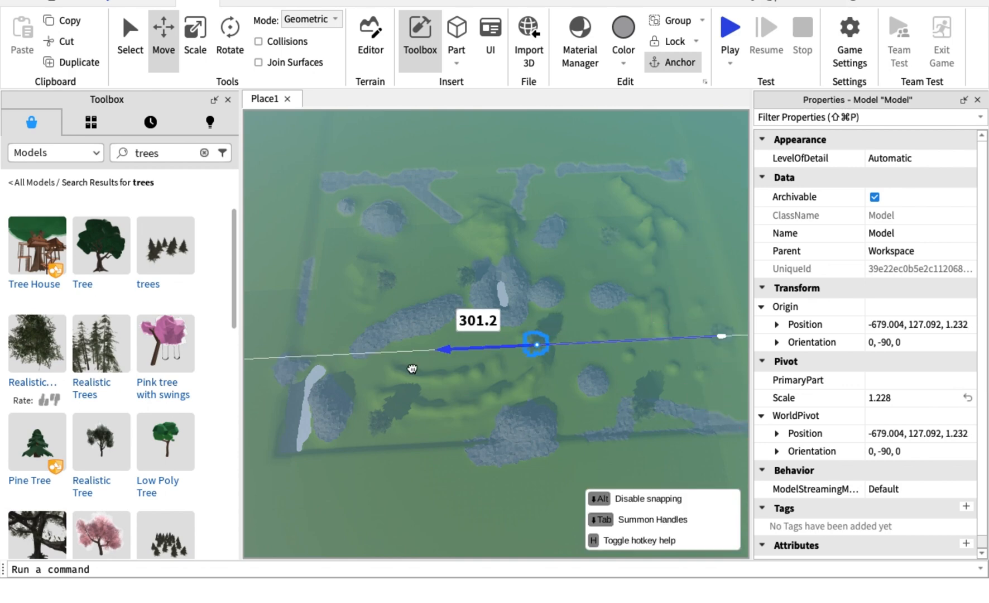
pyautogui.moveTo(279, 350); pyautogui.dragTo(321, 352)
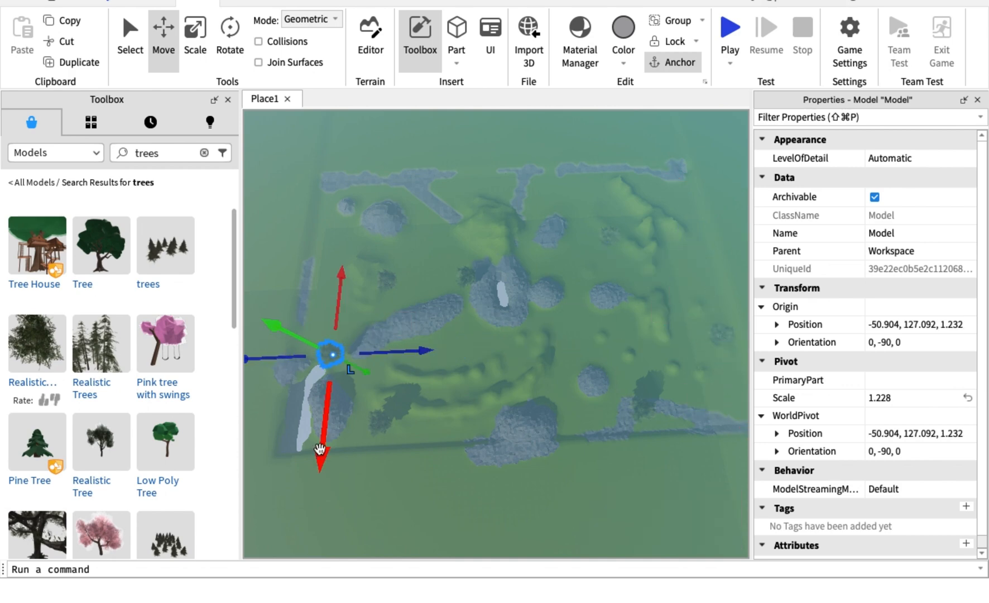
pyautogui.moveTo(319, 448); pyautogui.dragTo(321, 371)
pyautogui.scroll(3, 521, 273)
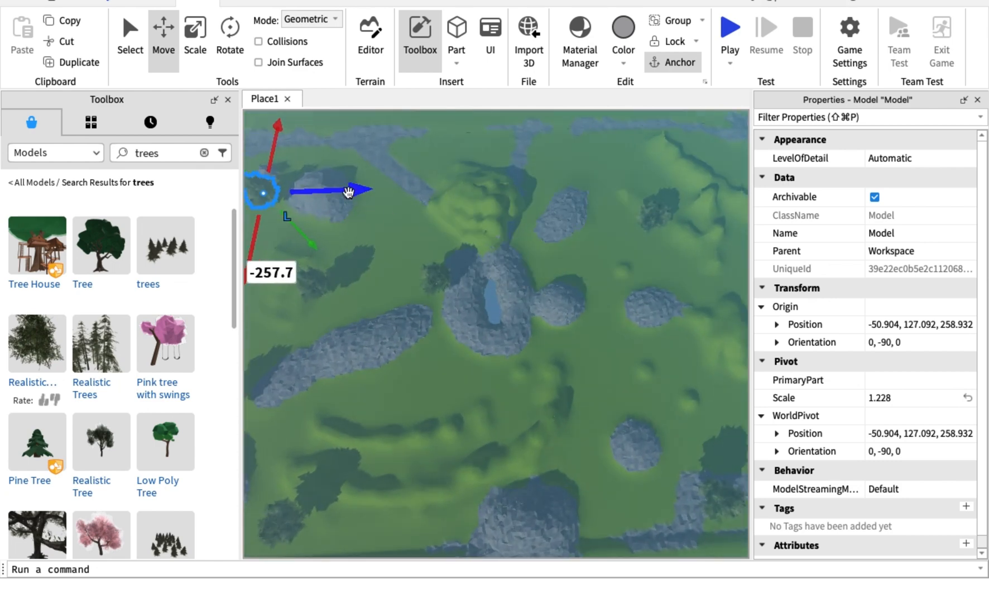
pyautogui.moveTo(349, 192); pyautogui.dragTo(502, 183)
pyautogui.moveTo(467, 145); pyautogui.dragTo(468, 131)
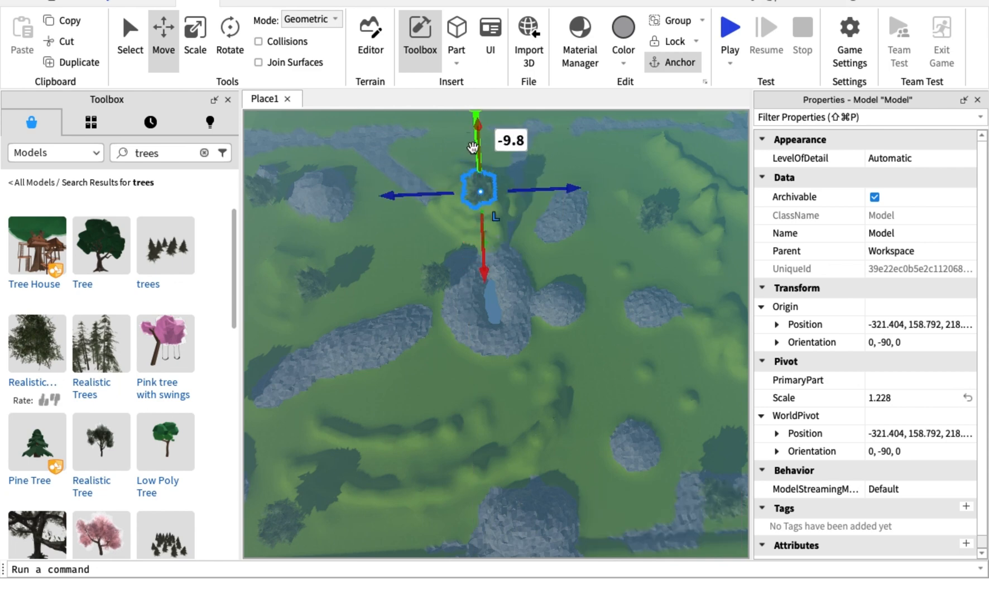
# - Lower the tree on the tall hill so the base of its trunk sinks into the grass slope
pyautogui.scroll(5, 481, 282)
pyautogui.moveTo(481, 282); pyautogui.dragTo(481, 283, button='right')
pyautogui.scroll(5, 481, 283)
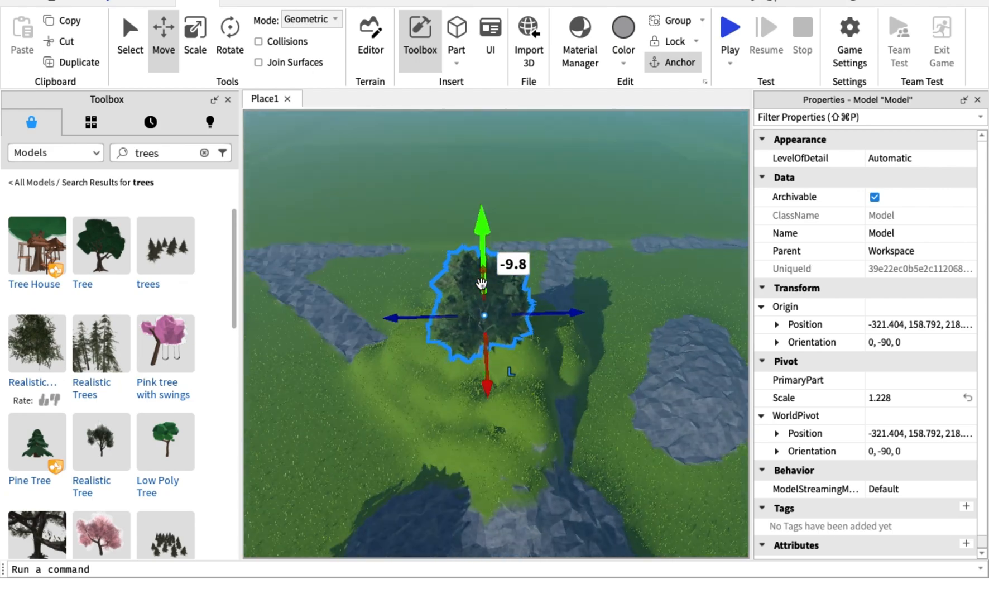
pyautogui.scroll(5, 481, 283)
pyautogui.scroll(-3, 464, 434)
pyautogui.moveTo(461, 433)
pyautogui.mouseDown(button='right')
pyautogui.moveTo(454, 425)
pyautogui.moveTo(468, 437)
pyautogui.mouseUp(button='right')
pyautogui.scroll(-5, 466, 434)
pyautogui.scroll(-3, 468, 437)
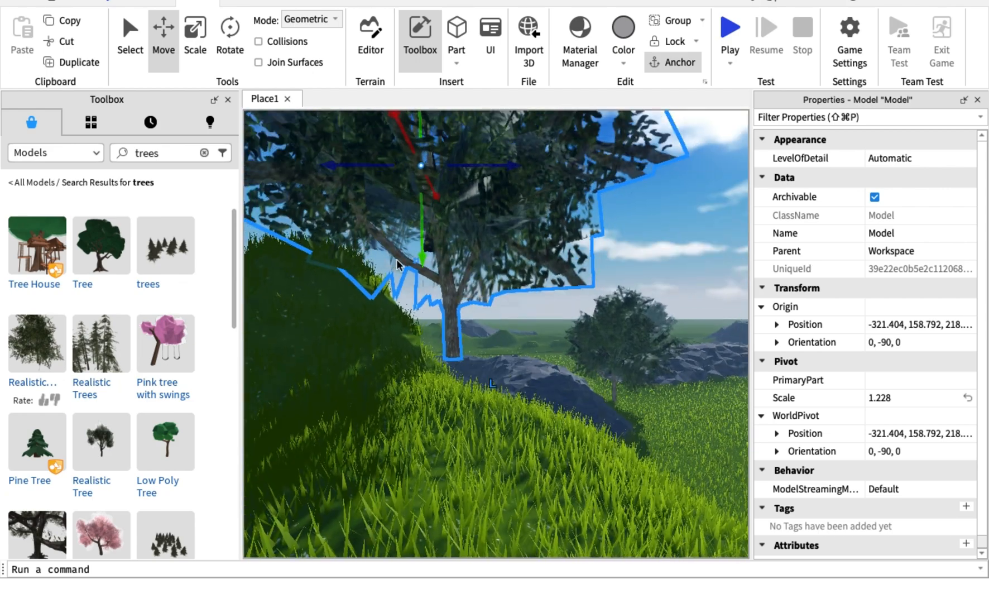
pyautogui.click(418, 283)
pyautogui.click(449, 279)
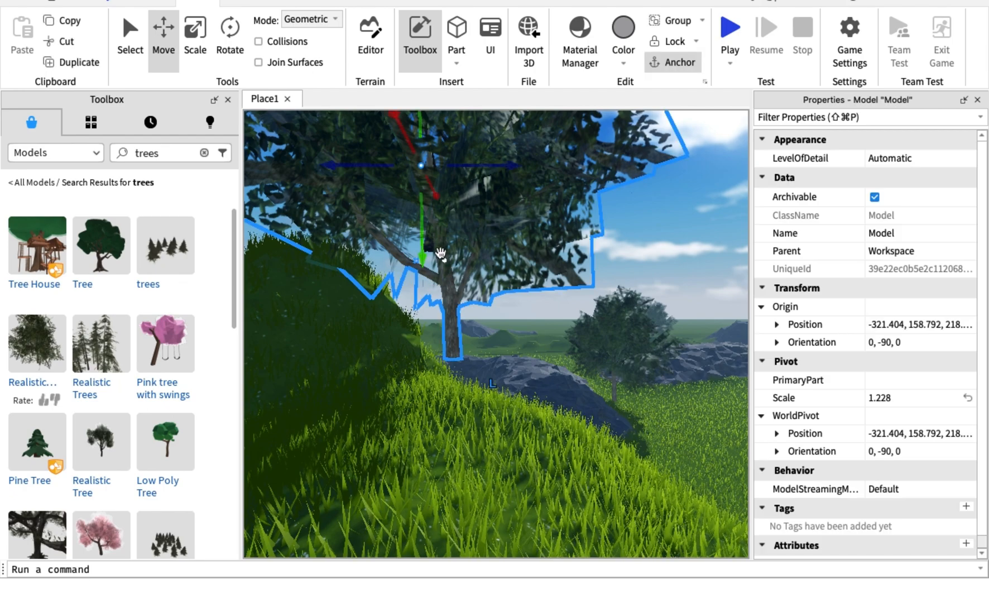
pyautogui.moveTo(422, 256); pyautogui.dragTo(427, 334)
# - Tilt the hill tree about 24.5 degrees and shift it 4.9 studs up along its trunk axis
pyautogui.click(230, 31)
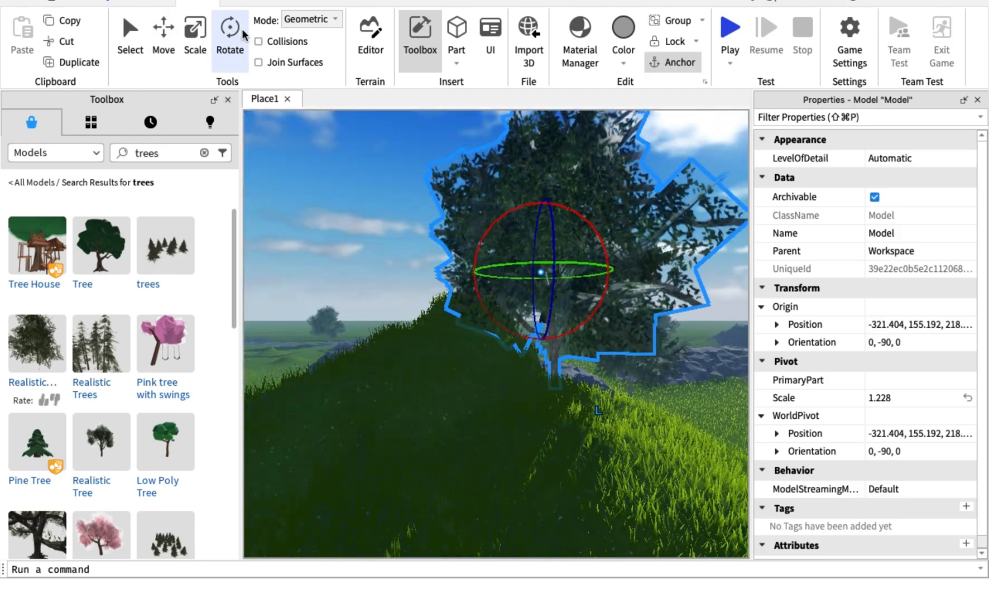
pyautogui.moveTo(560, 208)
pyautogui.mouseDown()
pyautogui.moveTo(583, 215)
pyautogui.moveTo(575, 198)
pyautogui.mouseUp()
pyautogui.moveTo(580, 193); pyautogui.dragTo(581, 189)
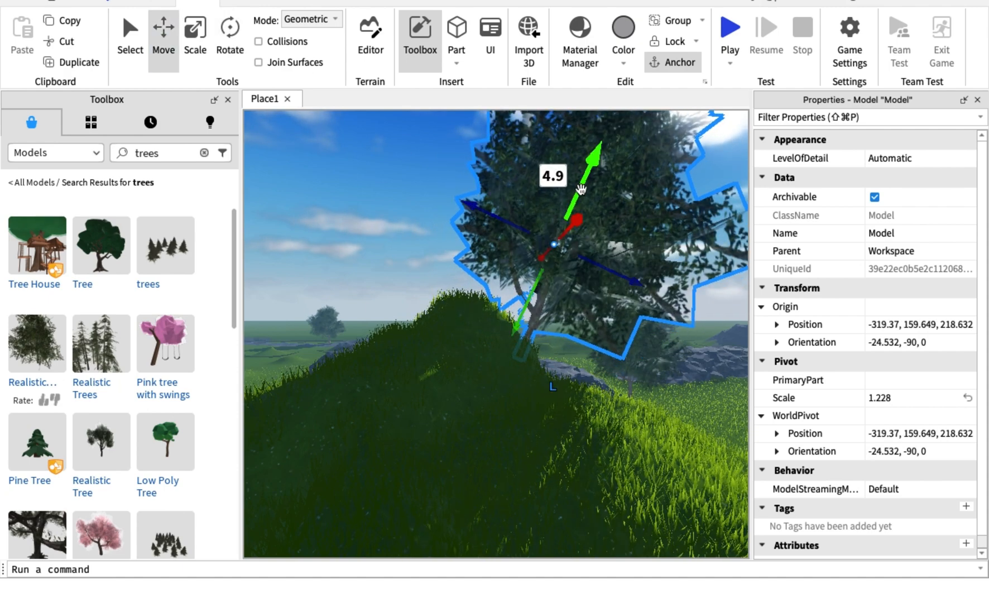
# - Duplicate the tree standing on the open grass below the tall hill and move the copy 153 studs toward the hill
pyautogui.press('w')
pyautogui.moveTo(622, 319); pyautogui.dragTo(622, 320, button='right')
pyautogui.moveTo(496, 418); pyautogui.dragTo(483, 384, button='right')
pyautogui.press('w')
pyautogui.click(398, 342)
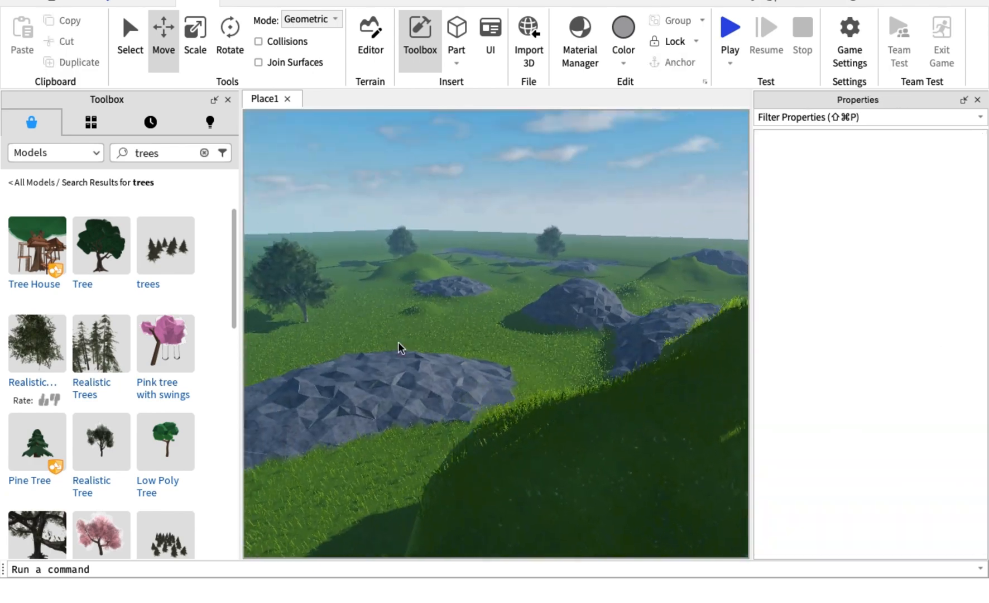
pyautogui.click(312, 289)
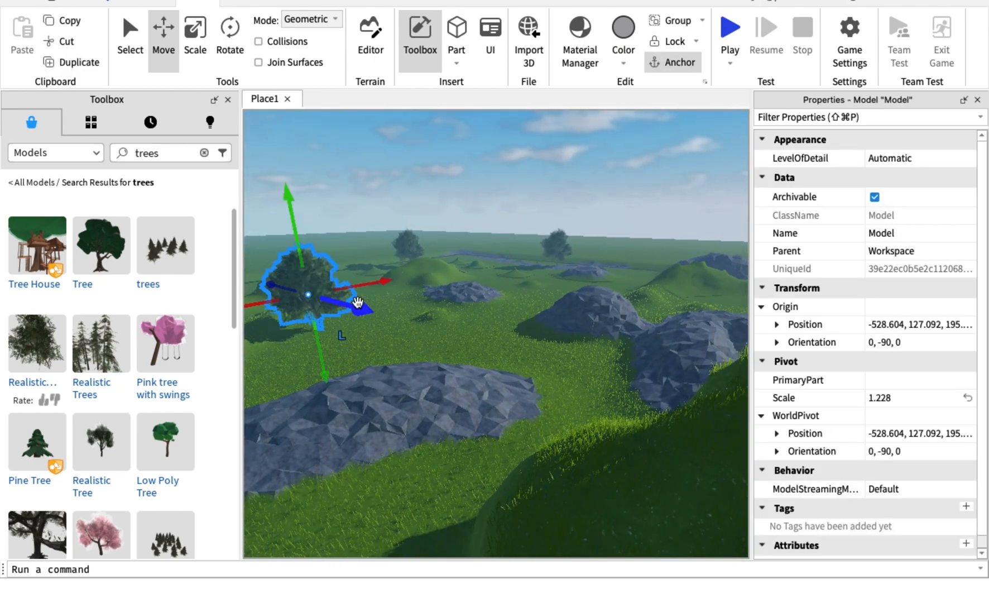
pyautogui.moveTo(645, 514); pyautogui.dragTo(647, 511)
pyautogui.moveTo(647, 596); pyautogui.dragTo(513, 243, button='right')
pyautogui.press('s')
pyautogui.press('s')
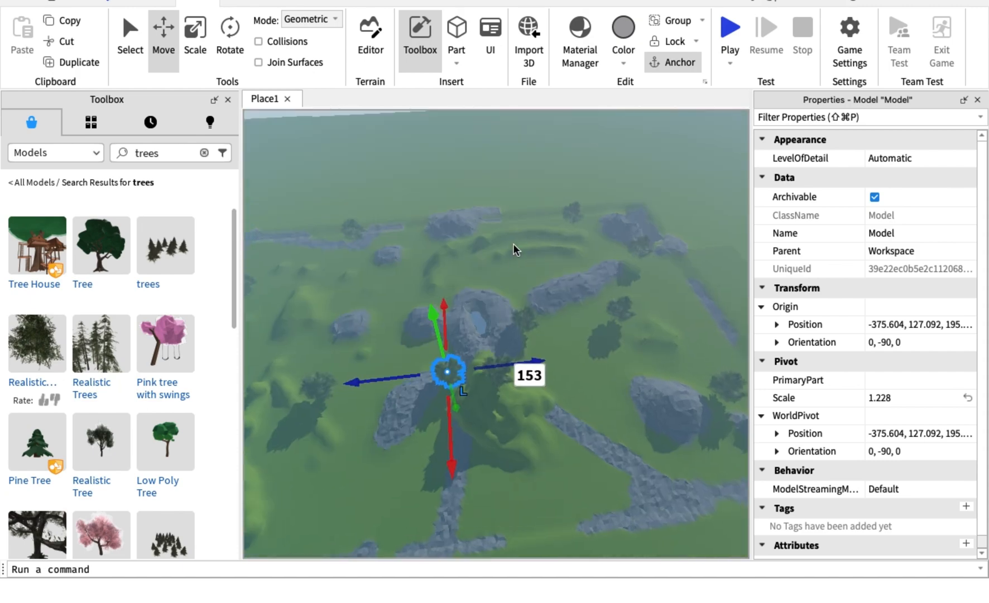
# - Duplicate the selected tree and place the copy on the grass between the ridges and the rock mound beside the blue channel
pyautogui.scroll(10, 519, 228)
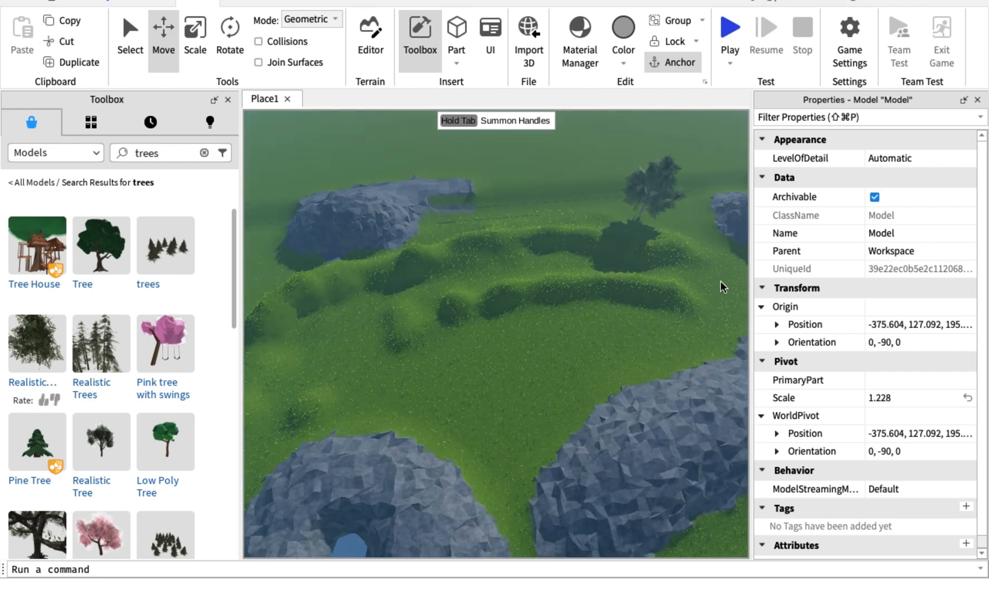
pyautogui.scroll(5, 720, 282)
pyautogui.scroll(4, 613, 320)
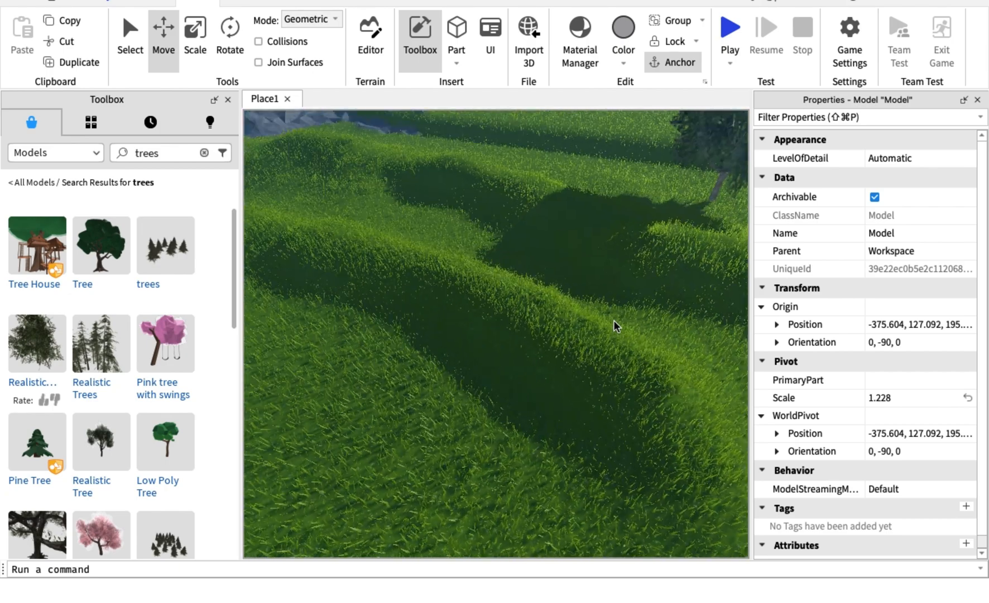
pyautogui.scroll(-4, 614, 320)
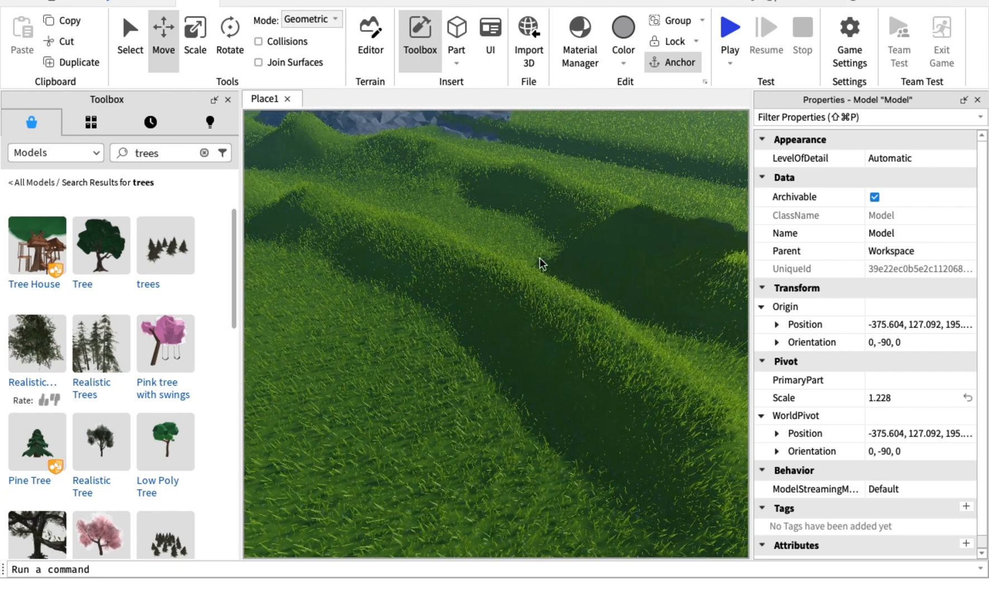
pyautogui.scroll(-5, 477, 238)
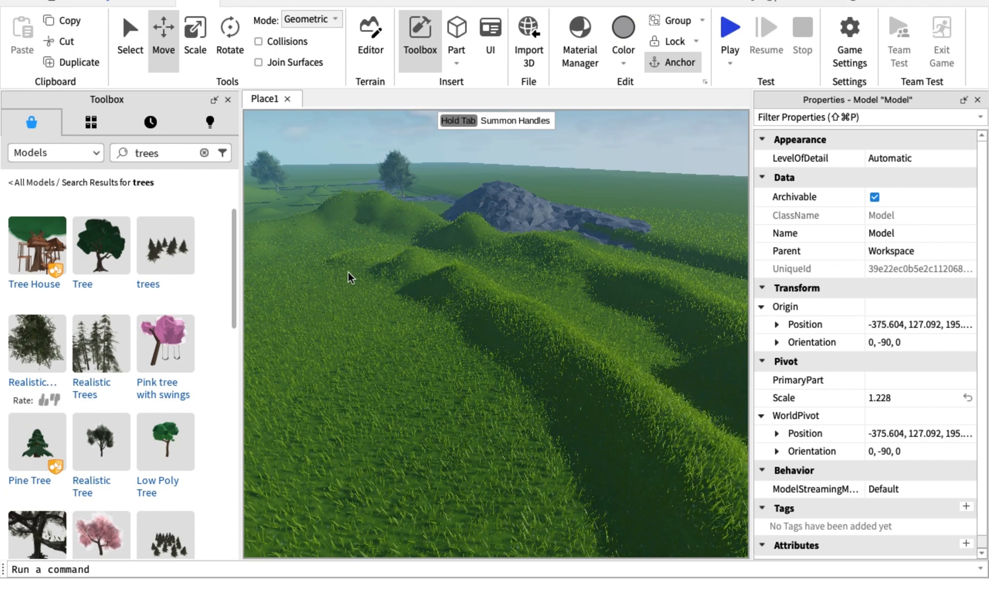
pyautogui.moveTo(348, 271)
pyautogui.mouseDown(button='right')
pyautogui.moveTo(327, 263)
pyautogui.moveTo(349, 267)
pyautogui.mouseUp(button='right')
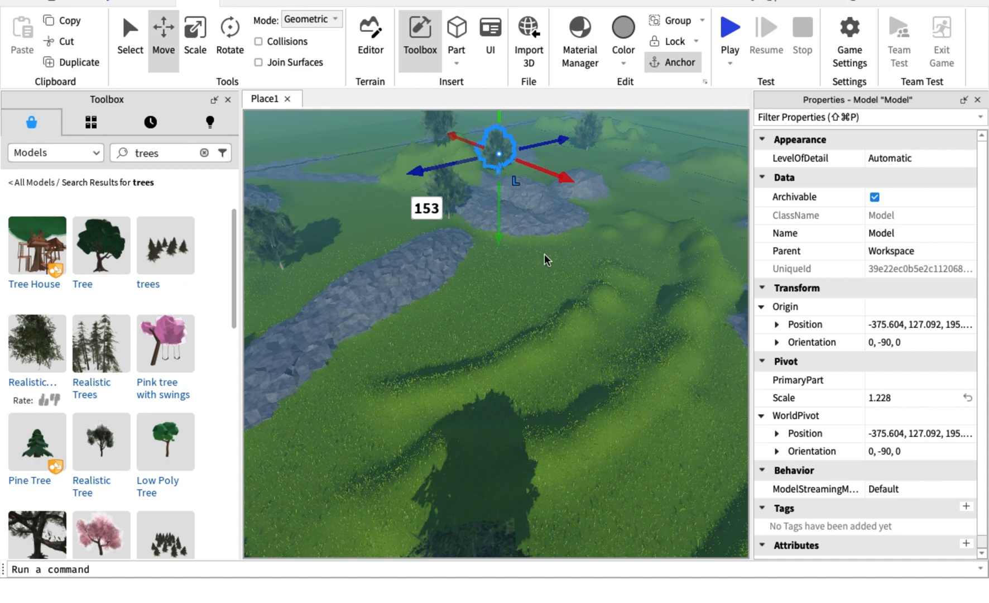
pyautogui.moveTo(544, 254); pyautogui.dragTo(545, 254, button='right')
pyautogui.click(544, 254)
pyautogui.scroll(-3, 544, 254)
pyautogui.click(500, 318)
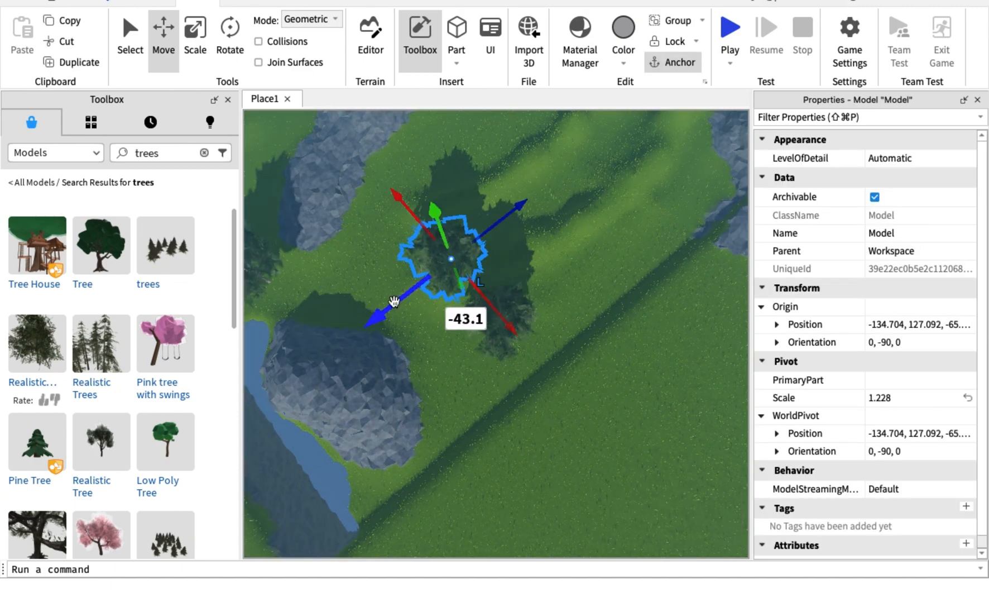
# - Duplicate the tree again and move the copy along the ridges to the rock mound at their far end
pyautogui.moveTo(575, 220); pyautogui.dragTo(575, 219, button='right')
pyautogui.scroll(-3, 574, 219)
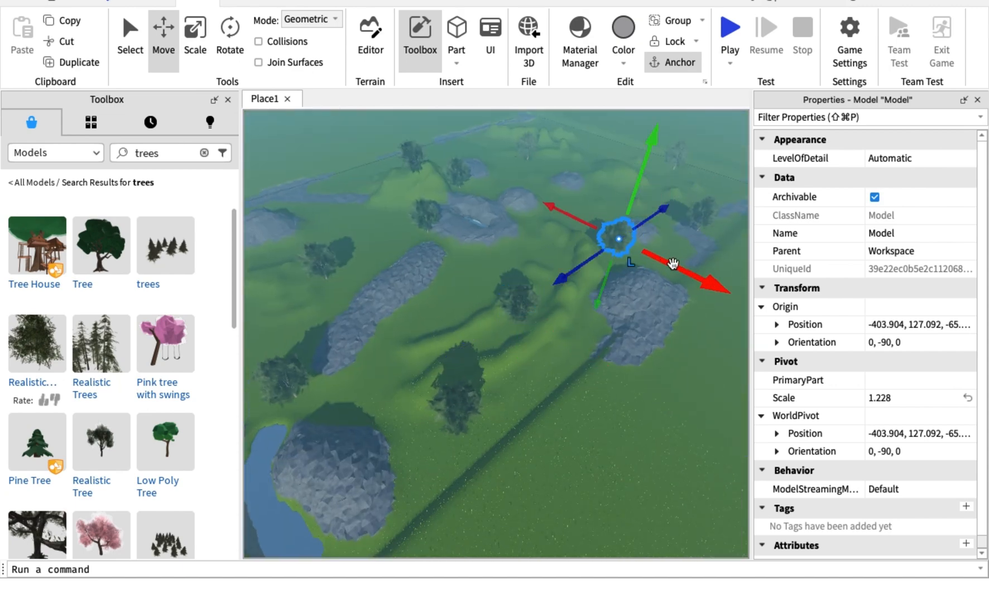
pyautogui.moveTo(505, 208); pyautogui.dragTo(505, 208, button='right')
# - Duplicate the tree behind the long rock and move the copy to the grass next to the rock strip at the map's edge
pyautogui.click(482, 234)
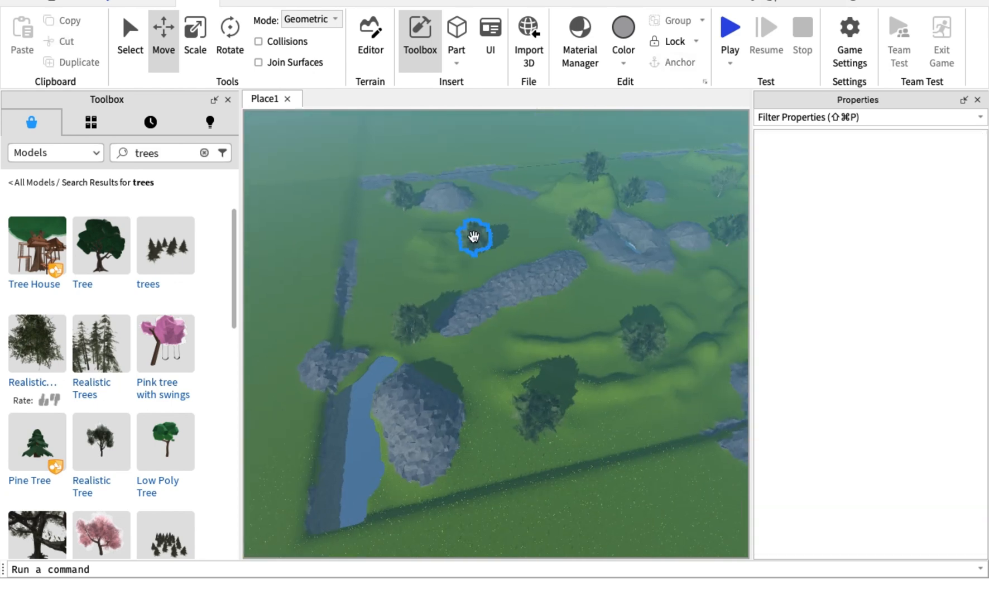
pyautogui.click(473, 238)
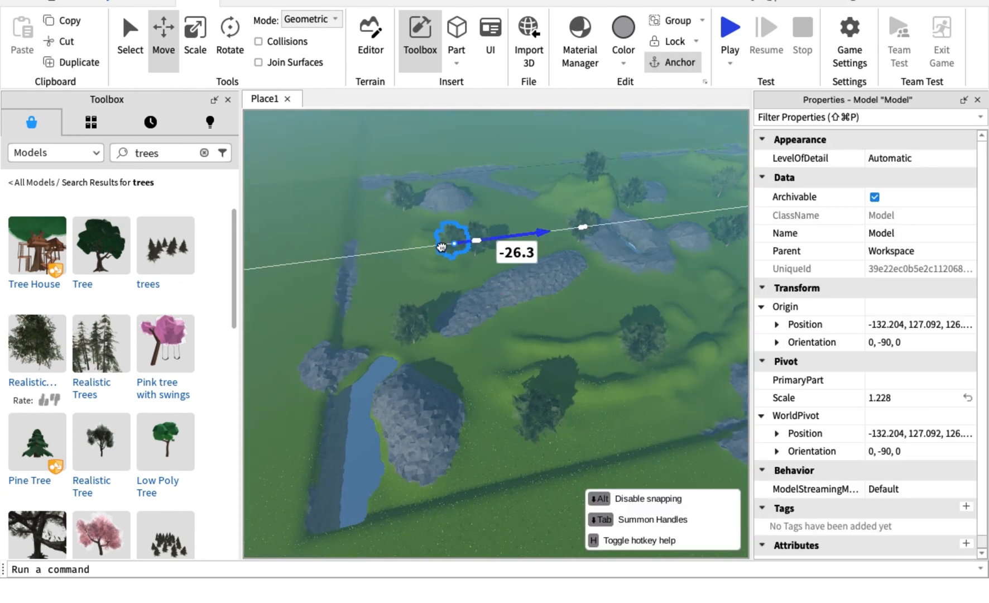
pyautogui.click(639, 336)
pyautogui.click(372, 251)
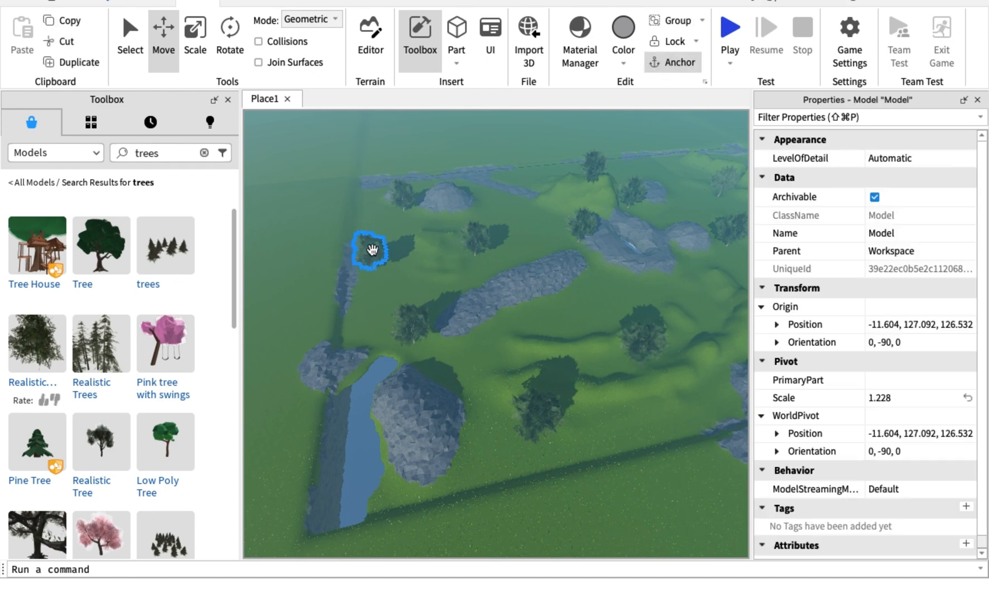
# - Duplicate the tree among the grass ridges and move the copy a short distance along the ridges
pyautogui.click(646, 344)
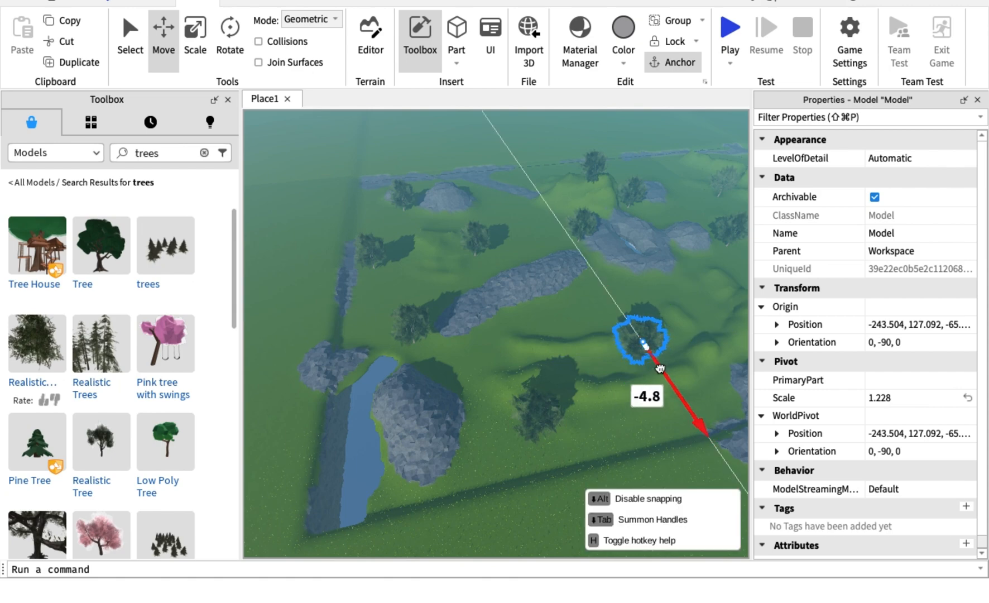
pyautogui.moveTo(552, 324); pyautogui.dragTo(568, 244, button='right')
pyautogui.press('w')
pyautogui.scroll(5, 568, 244)
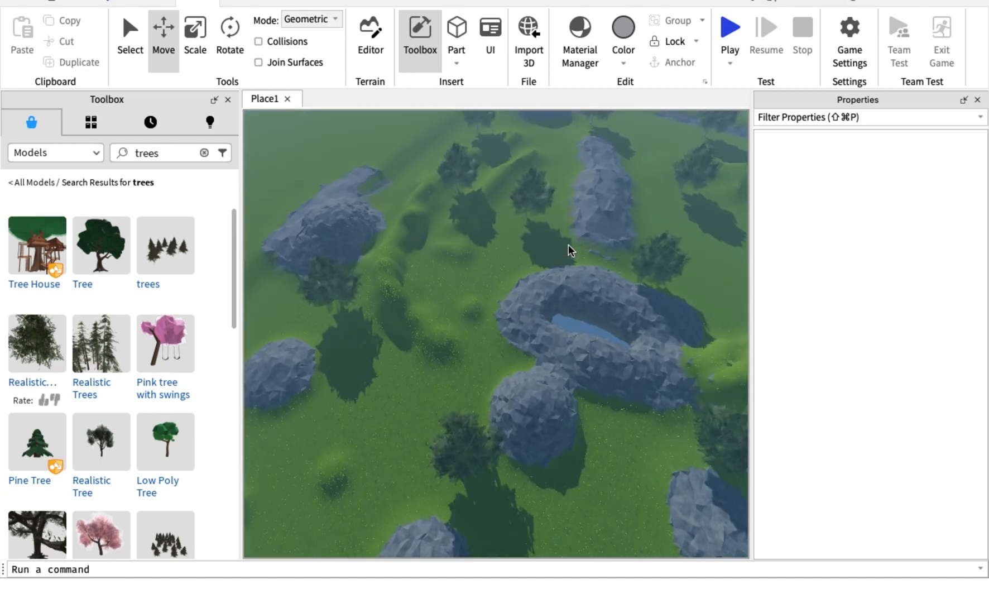
# - Close the Toolbox to enlarge the 3D view and look down on the rocks and trees around the blue opening
pyautogui.moveTo(350, 372); pyautogui.dragTo(347, 372, button='right')
pyautogui.moveTo(407, 445); pyautogui.dragTo(406, 444, button='right')
pyautogui.click(228, 100)
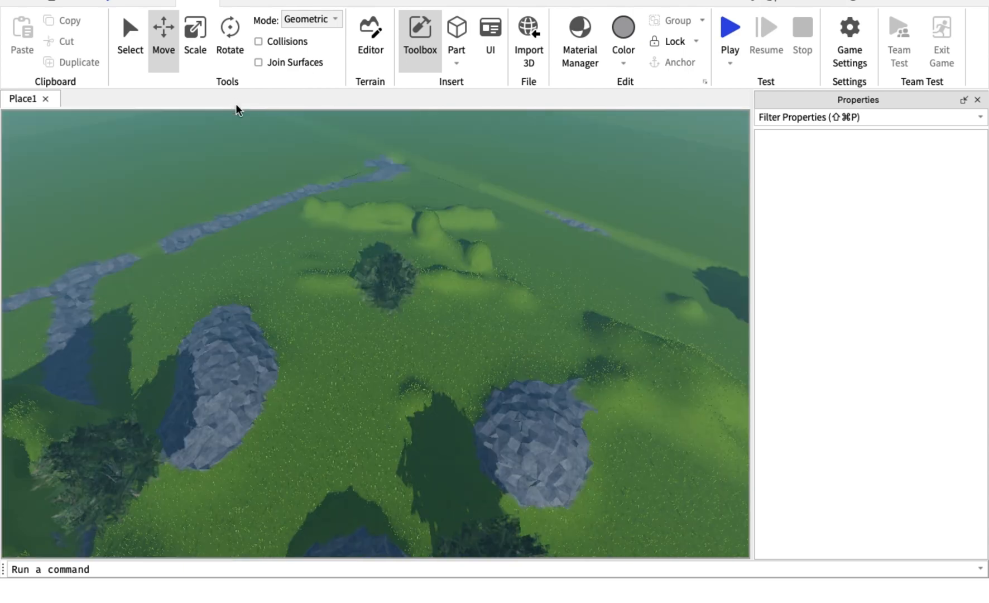
pyautogui.moveTo(296, 364); pyautogui.dragTo(296, 363, button='right')
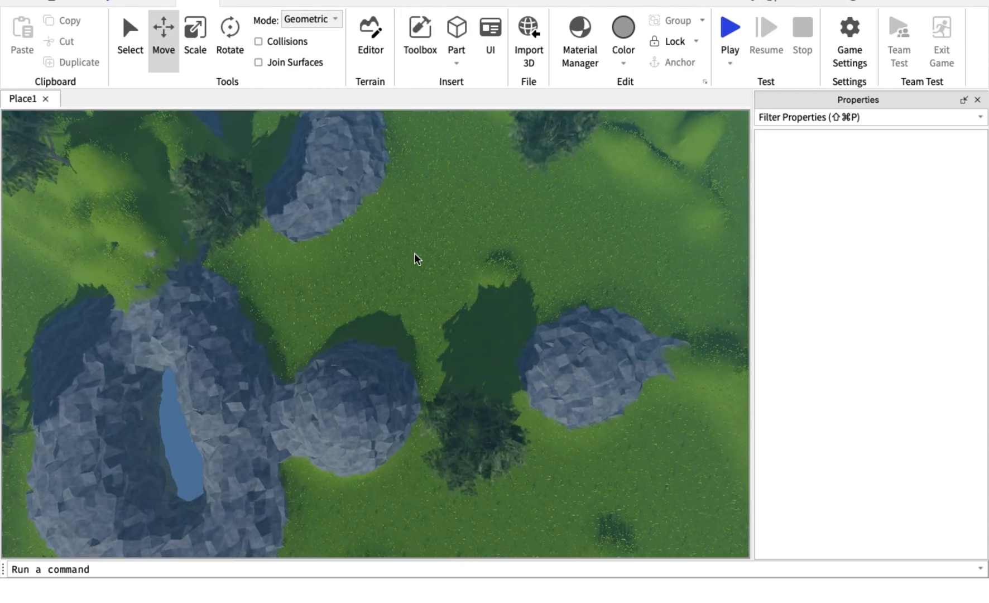
pyautogui.moveTo(414, 253); pyautogui.dragTo(413, 258, button='right')
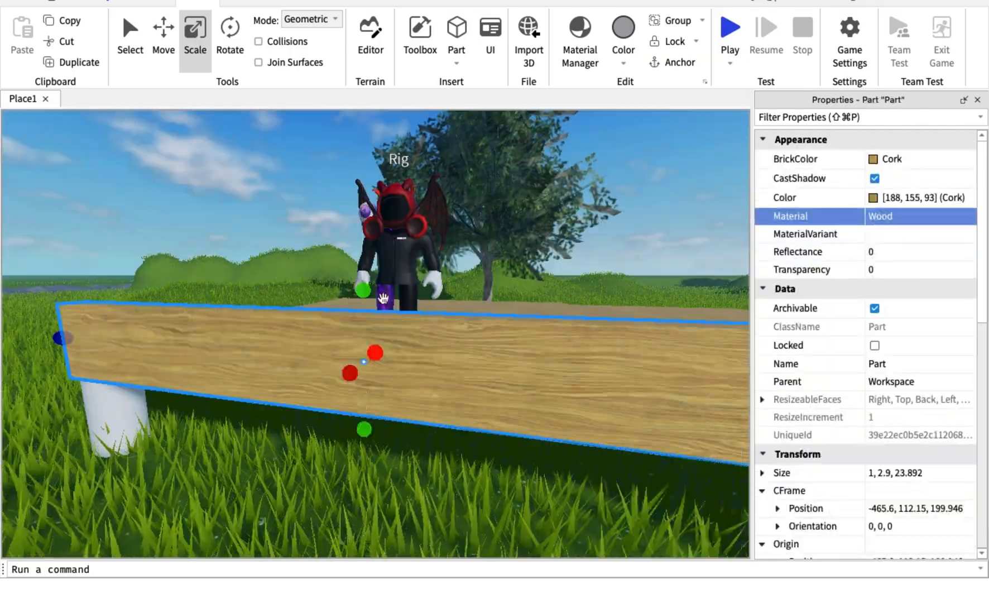
# - Build a ramp inside the wooden hut from 5.5 × 6.5 × 10.4 stud wedges joined by a block landing
pyautogui.moveTo(471, 352); pyautogui.dragTo(470, 366)
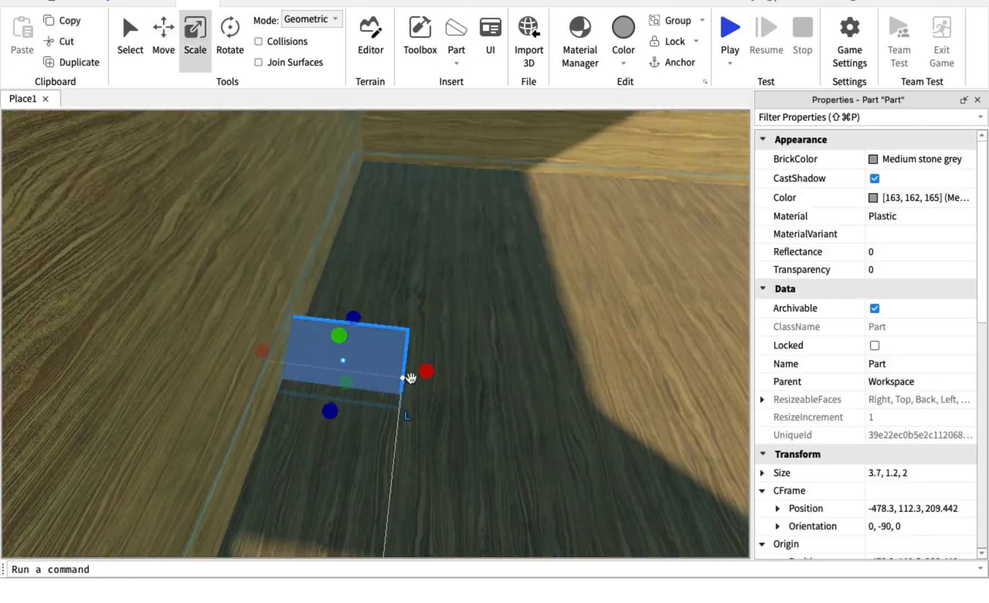
pyautogui.click(456, 59)
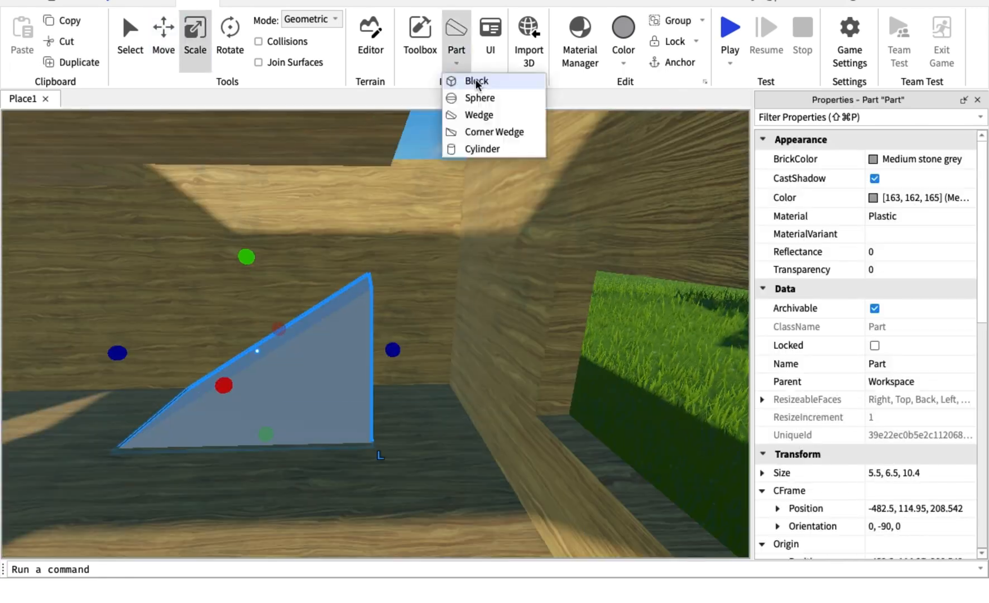
pyautogui.click(476, 81)
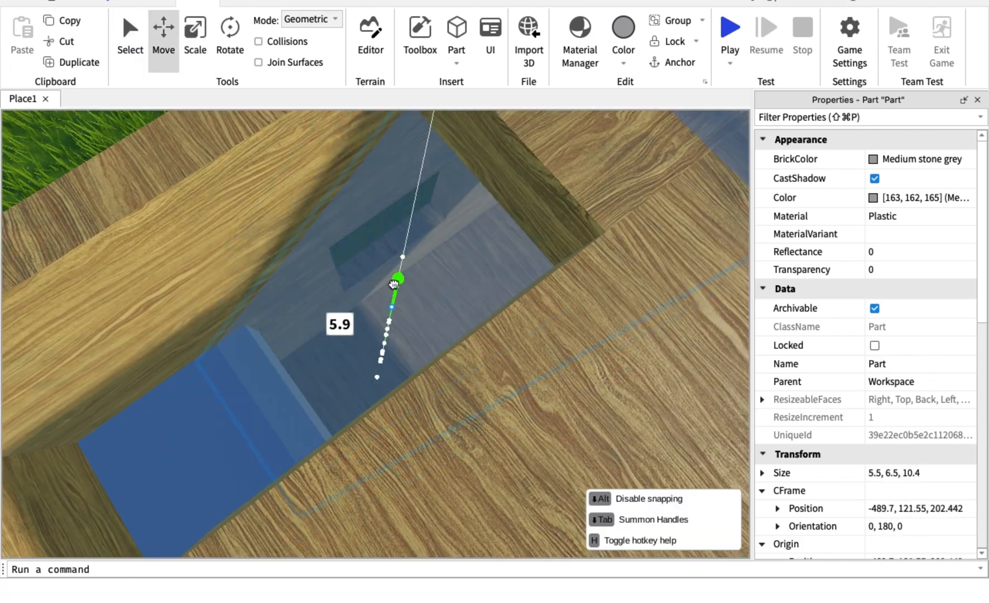
pyautogui.moveTo(430, 343); pyautogui.dragTo(433, 363)
pyautogui.moveTo(380, 474); pyautogui.dragTo(421, 368)
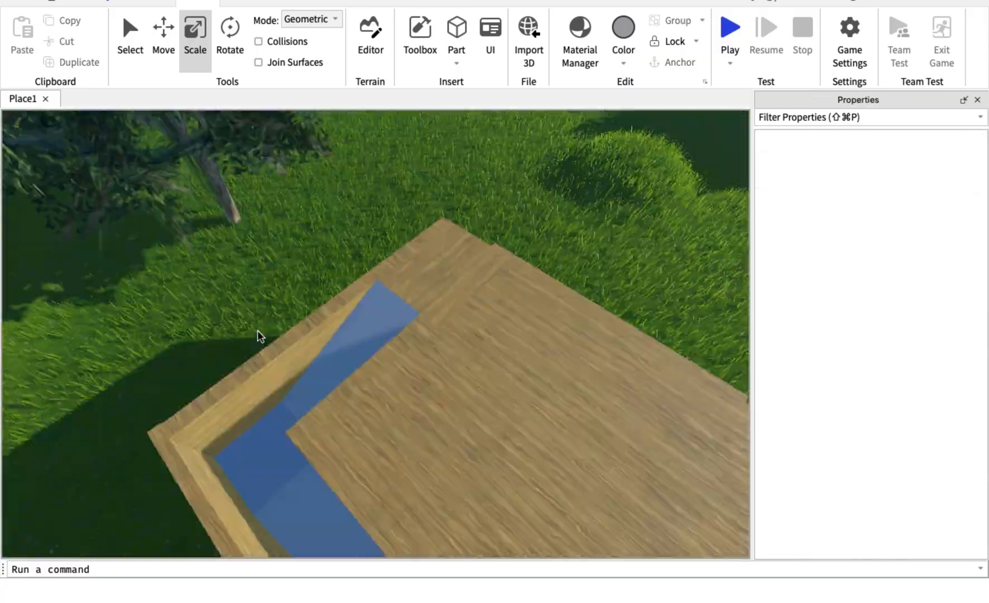
# - Add an entrance ramp wedge at the end of the hut's porch, colour it Cork and set its material
pyautogui.click(257, 334)
pyautogui.moveTo(166, 244); pyautogui.dragTo(156, 274)
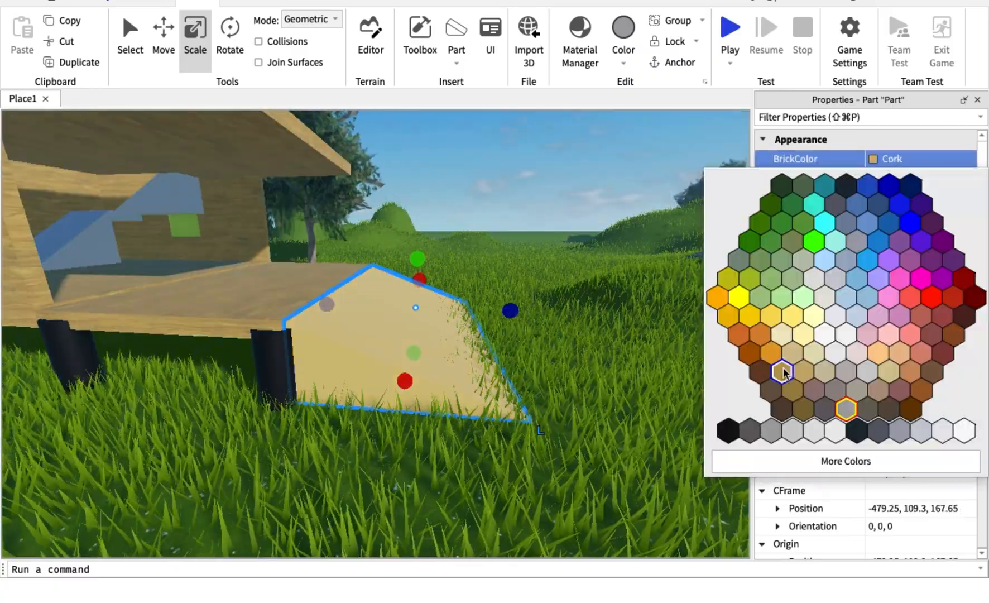
pyautogui.click(783, 371)
pyautogui.click(919, 216)
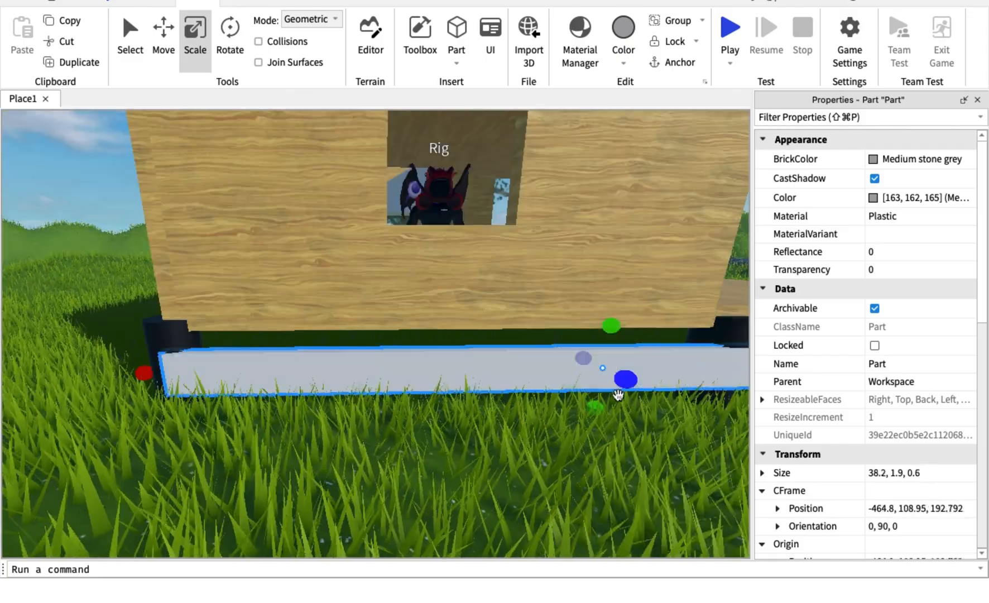
# - Resize the beam below the hut's long wall to 39.2 × 1.9 × 0.4 studs and colour it Really black
pyautogui.moveTo(340, 425); pyautogui.dragTo(337, 431)
pyautogui.moveTo(549, 242); pyautogui.dragTo(572, 242)
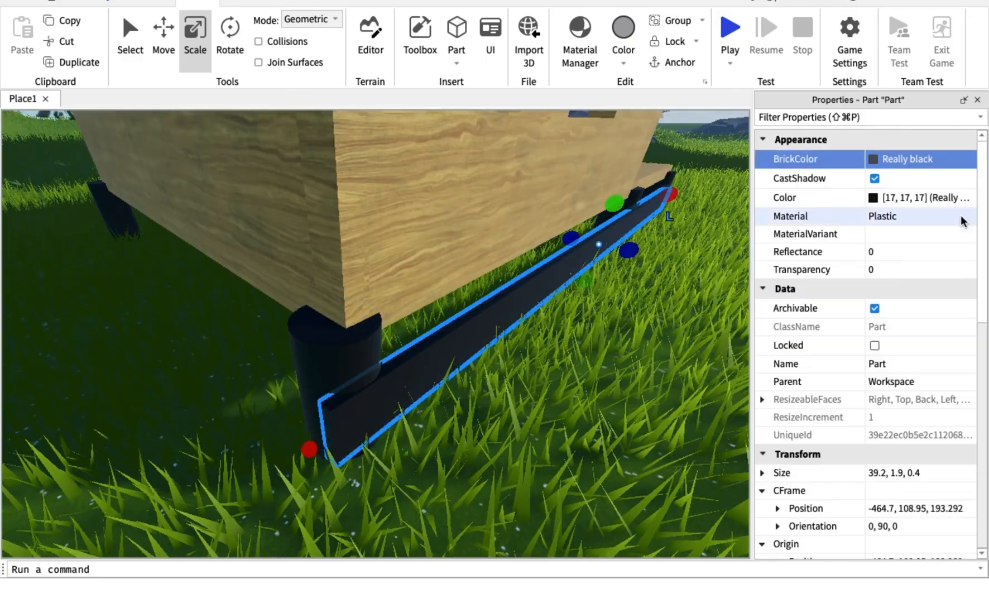
pyautogui.press('super+2')
pyautogui.press('super+4')
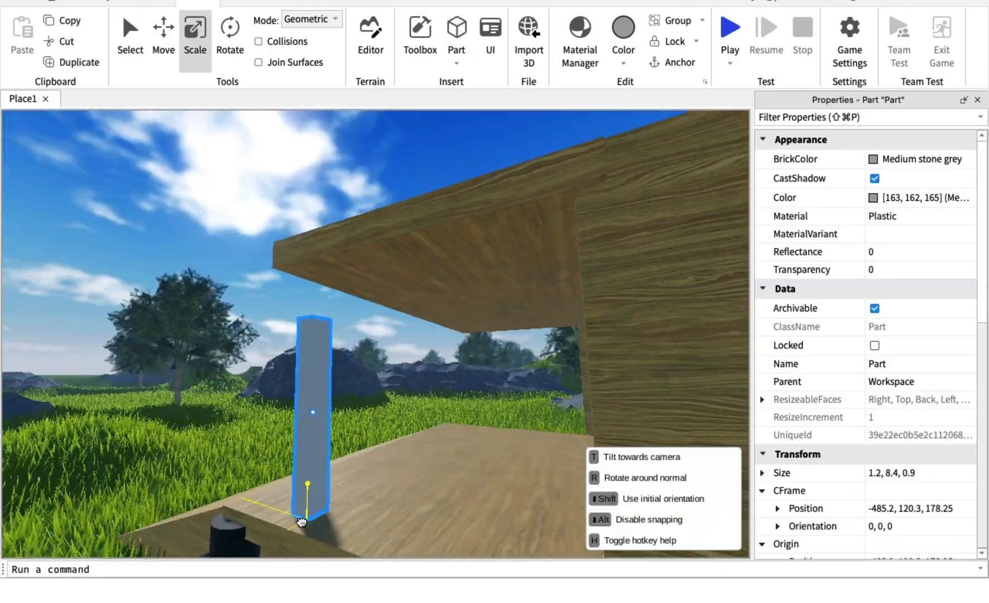
# - Stand a 1.2 × 8.4 × 0.9 stud post under the hut's porch roof and group the whole hut into one model
pyautogui.press('super+2')
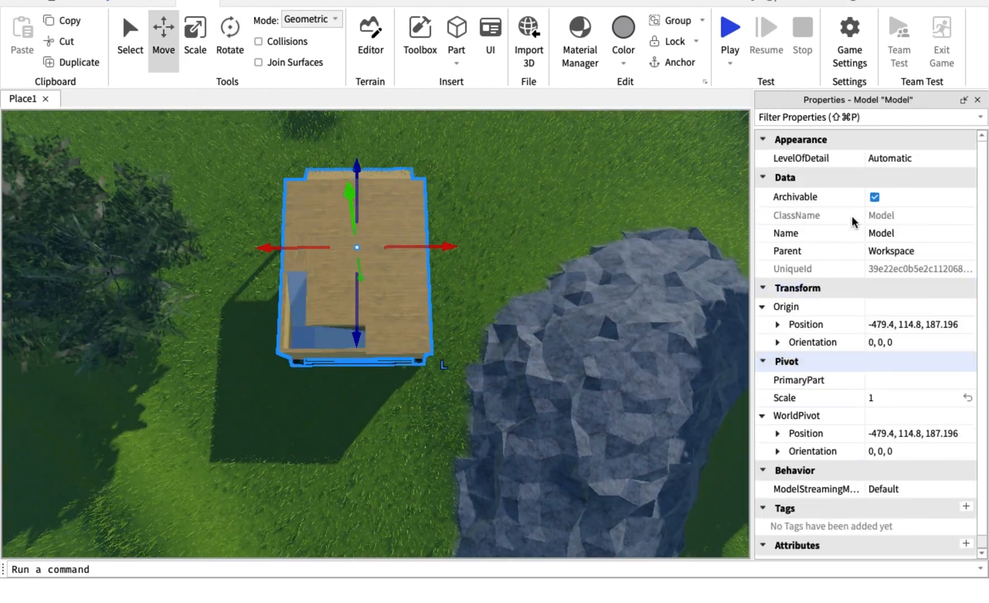
pyautogui.press('Return')
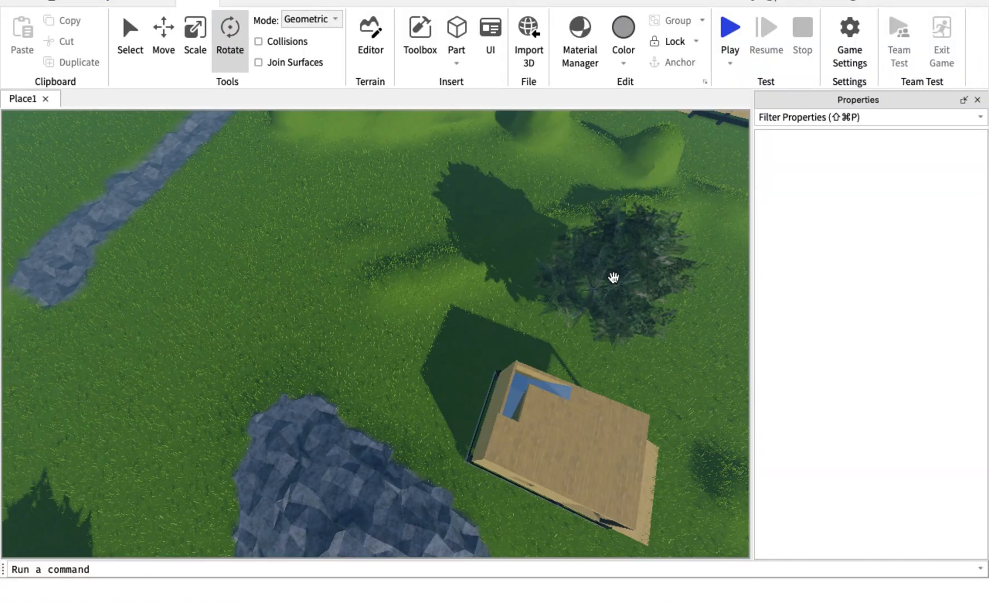
# - Duplicate the tree beside the hut and move the copy onto open grass with its trunk sunk below ground as a bush
pyautogui.click(612, 277)
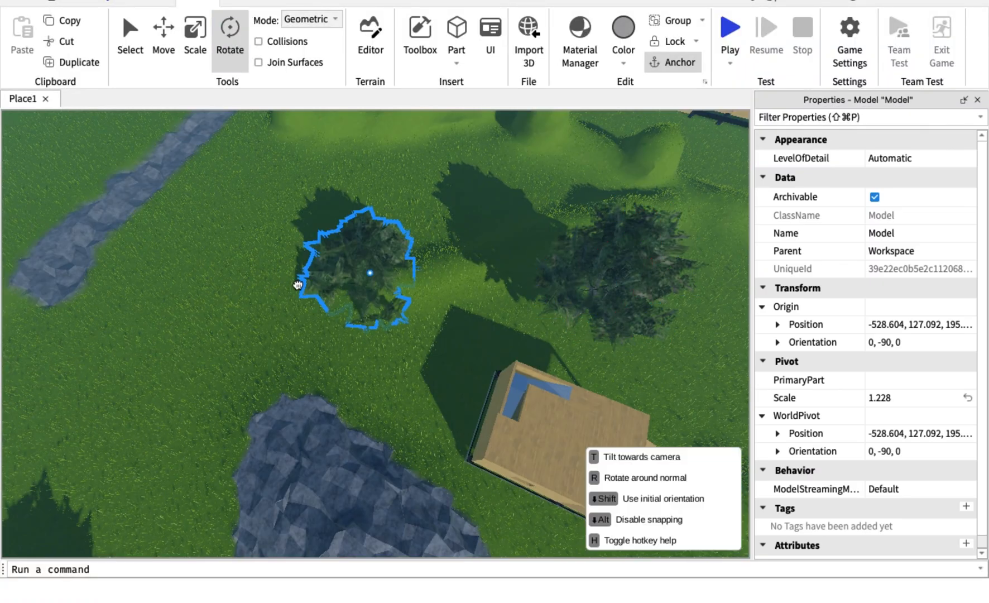
pyautogui.moveTo(297, 284); pyautogui.dragTo(298, 299)
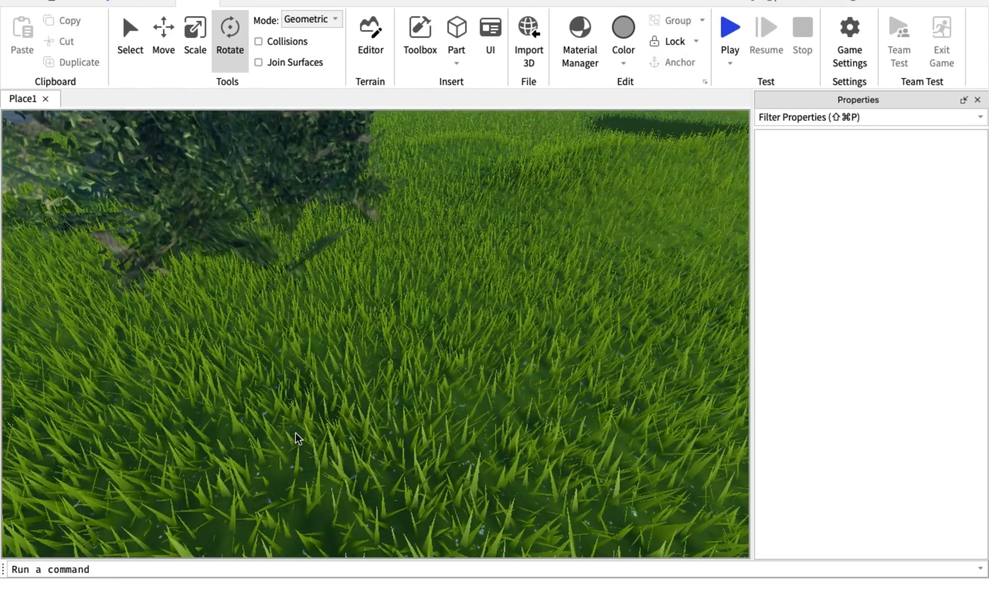
pyautogui.moveTo(295, 432); pyautogui.dragTo(295, 432, button='right')
pyautogui.press('w')
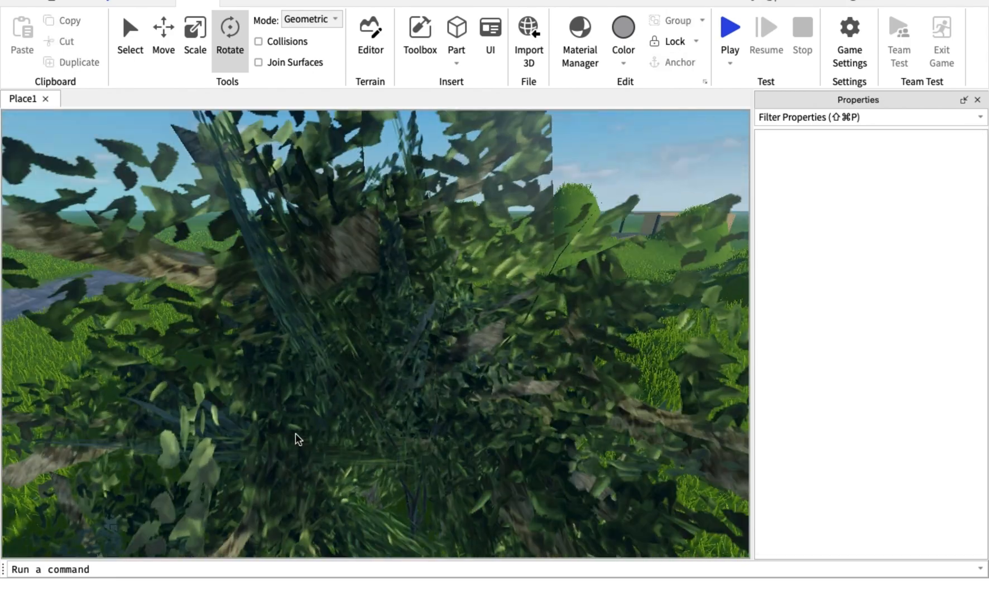
pyautogui.press('s')
# - Scale the sunken tree to 0.856 and shift it 4.2 studs vertically so its foliage sits on the grass
pyautogui.click(376, 336)
pyautogui.press('s')
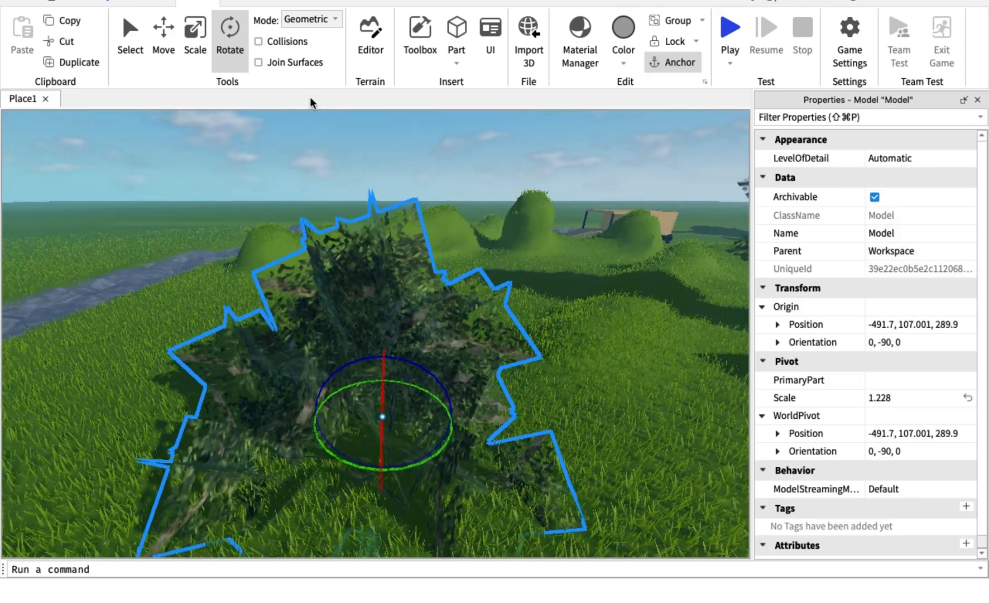
pyautogui.hotkey('ctrl', '3')
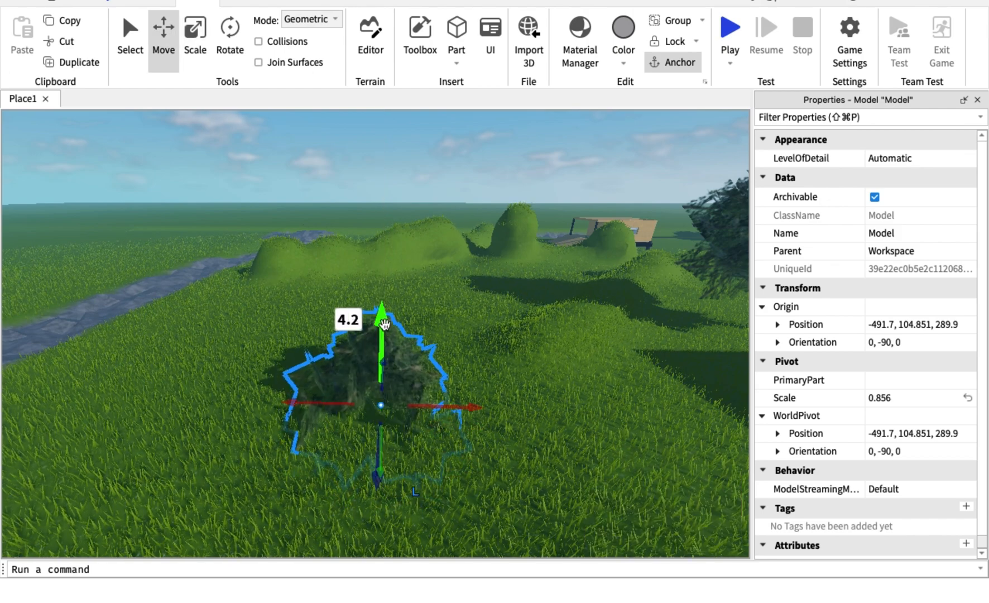
pyautogui.click(535, 388)
# - Inspect the bush up close and survey the surrounding huts, trees, hills and rocks from ground level and above
pyautogui.press('w')
pyautogui.moveTo(535, 387); pyautogui.dragTo(535, 387, button='right')
pyautogui.press('w')
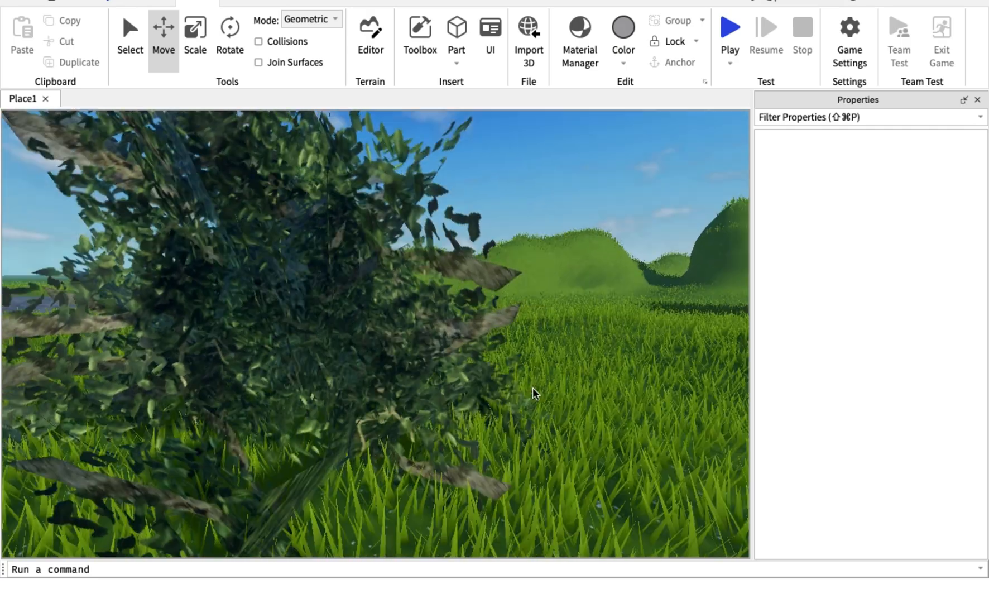
pyautogui.press('w')
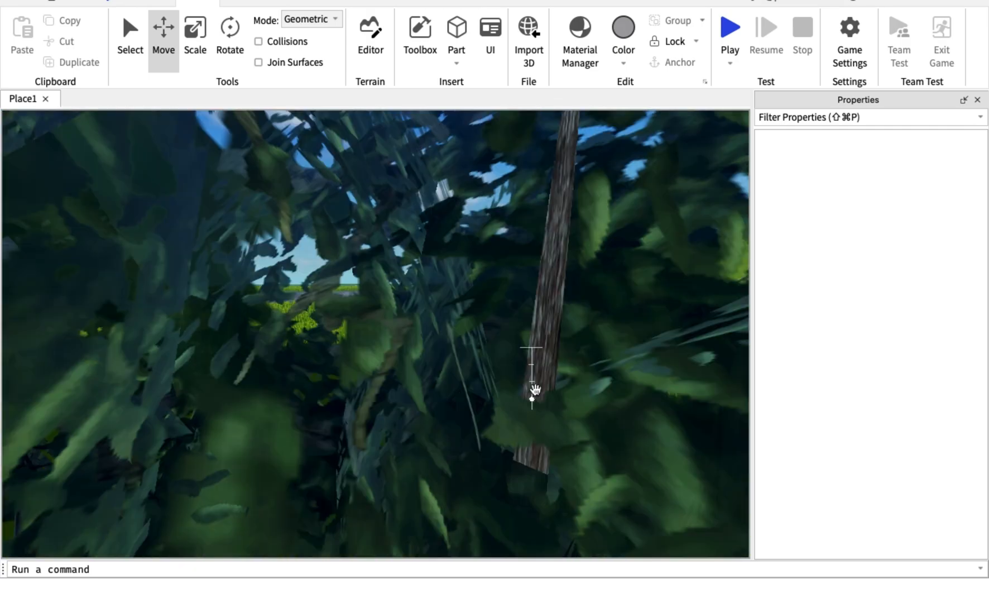
pyautogui.press('s')
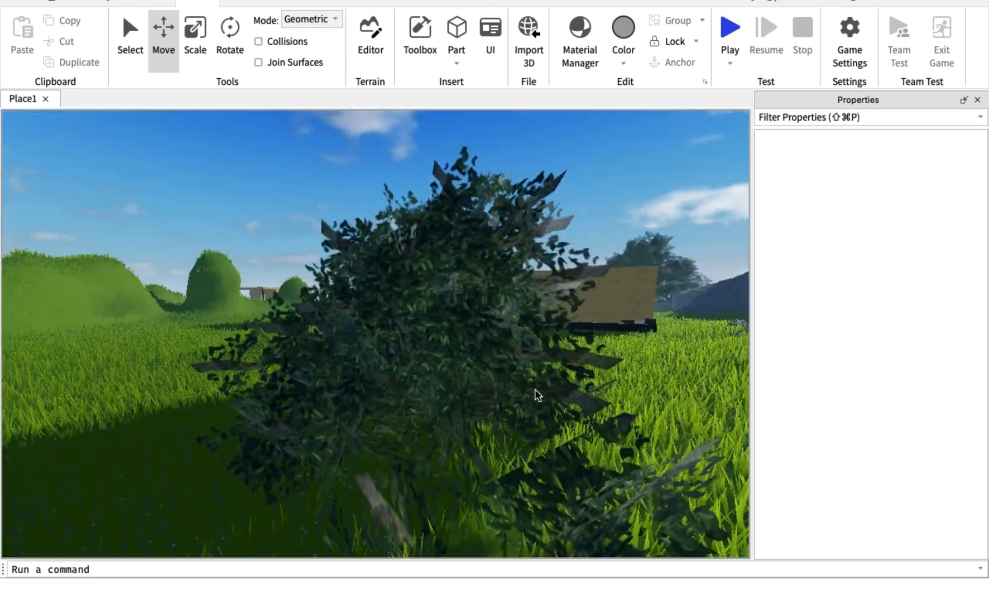
pyautogui.press('s')
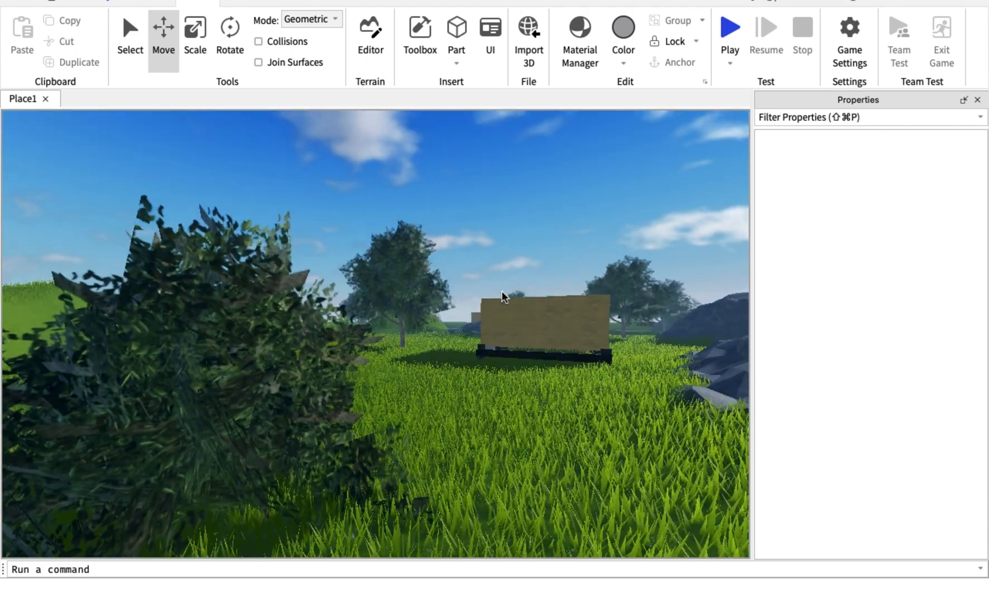
pyautogui.press('s')
pyautogui.press('e')
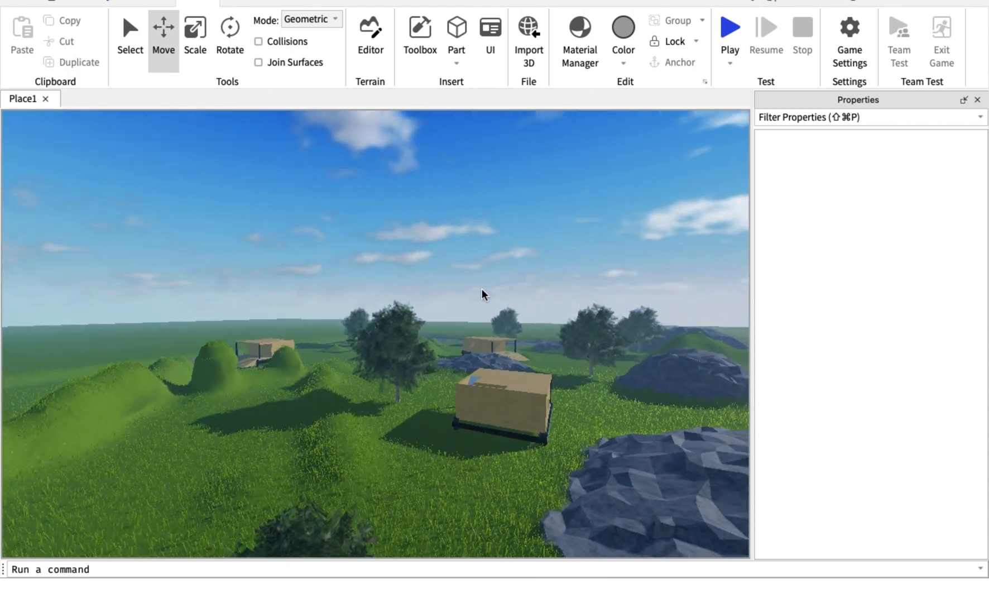
# - Survey the terrain from above, then examine the underground chamber's floor, rock walls and ceiling openings from inside
pyautogui.moveTo(481, 288)
pyautogui.mouseDown(button='right')
pyautogui.moveTo(491, 270)
pyautogui.moveTo(481, 284)
pyautogui.mouseUp(button='right')
pyautogui.scroll(-8, 480, 284)
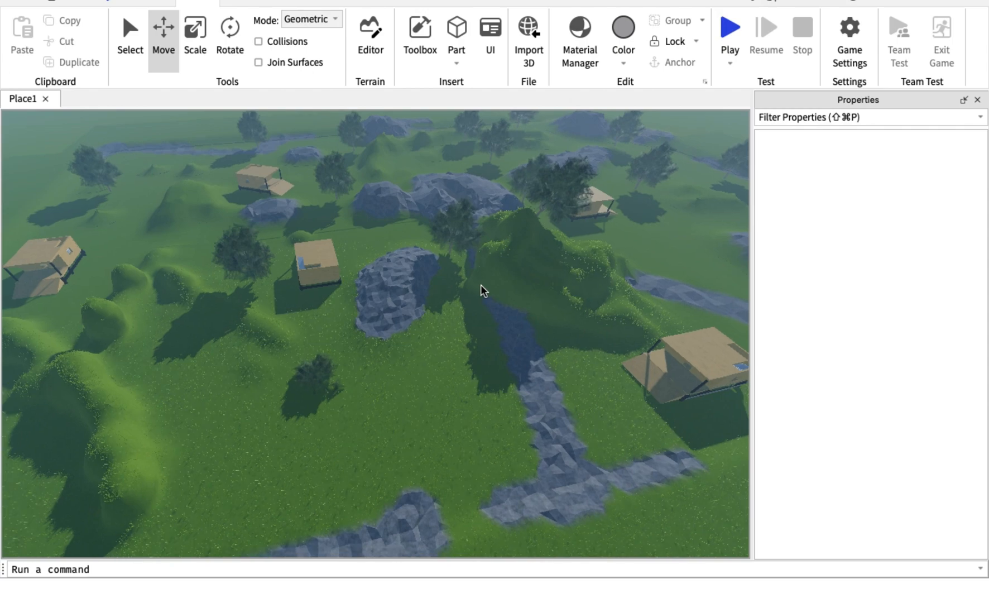
pyautogui.scroll(6, 526, 276)
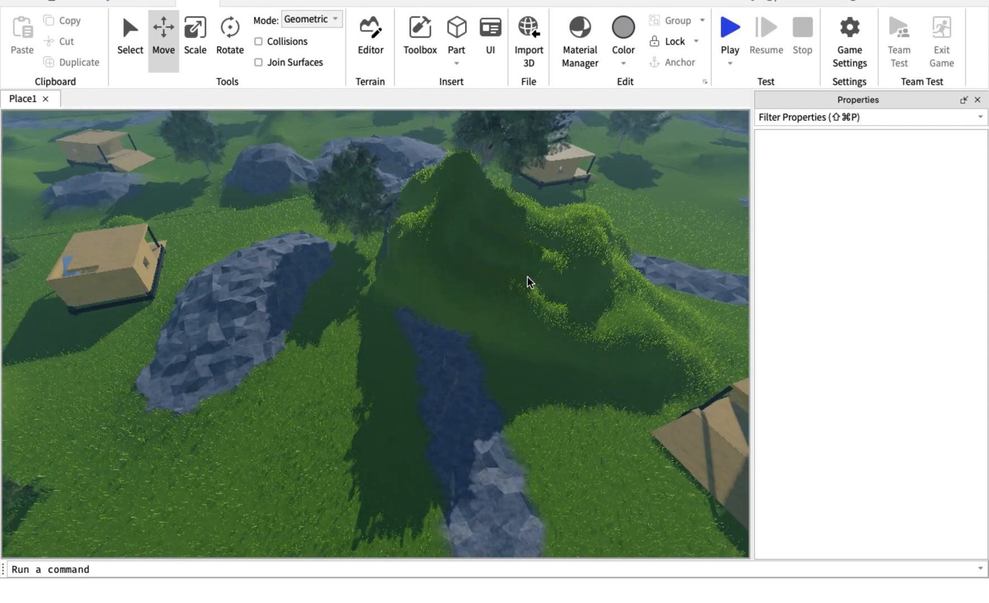
pyautogui.moveTo(526, 279); pyautogui.dragTo(527, 276, button='right')
pyautogui.scroll(10, 388, 504)
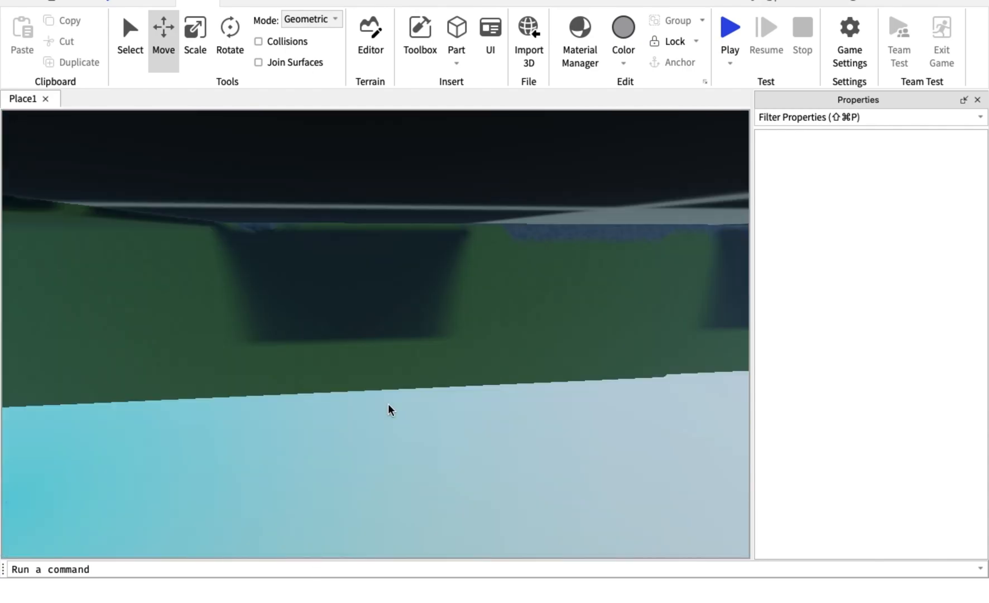
pyautogui.scroll(-5, 388, 405)
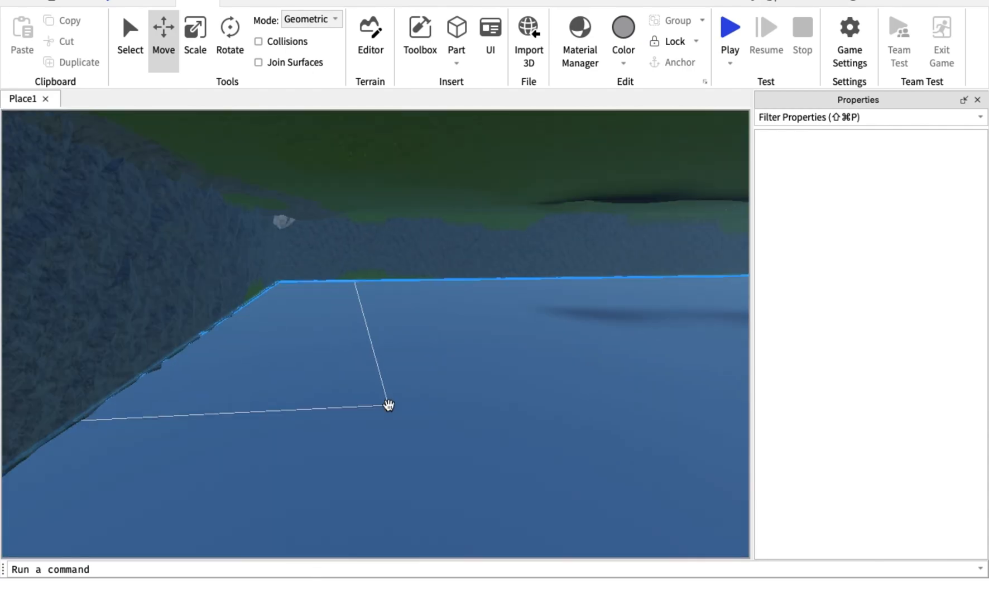
pyautogui.scroll(5, 311, 249)
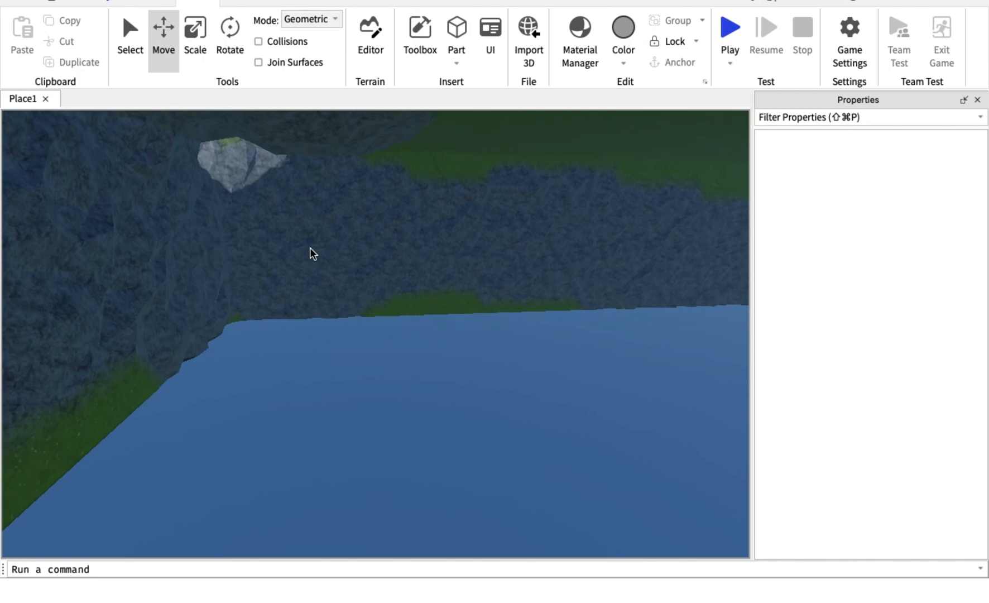
pyautogui.scroll(10, 310, 247)
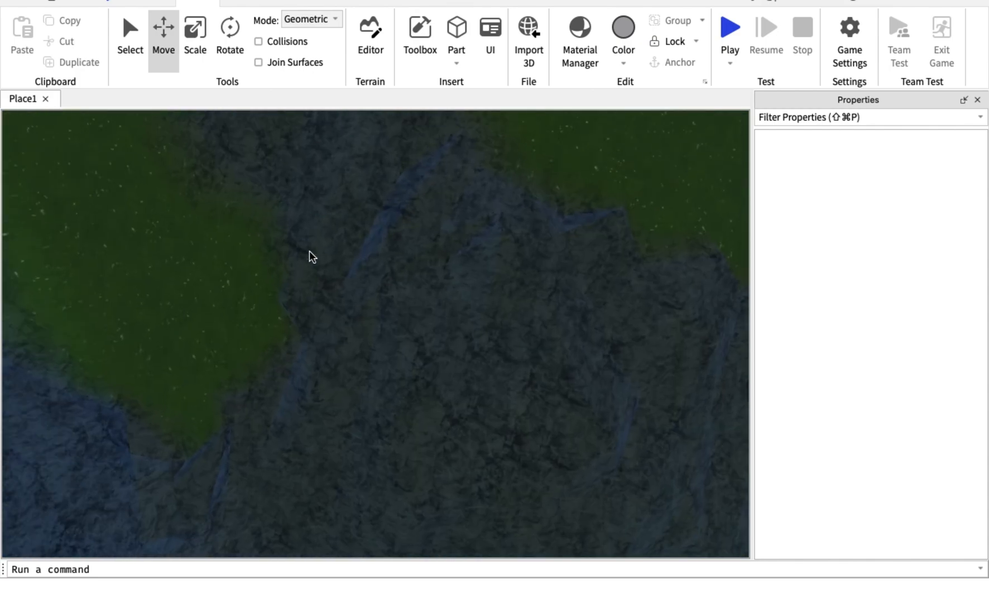
pyautogui.scroll(-5, 309, 247)
pyautogui.scroll(10, 309, 247)
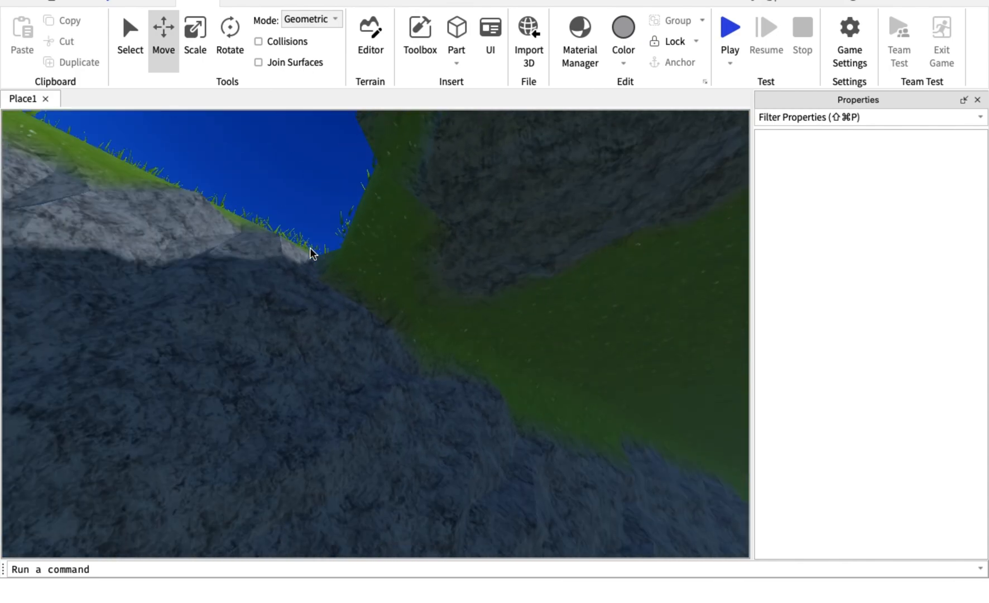
pyautogui.scroll(-10, 310, 248)
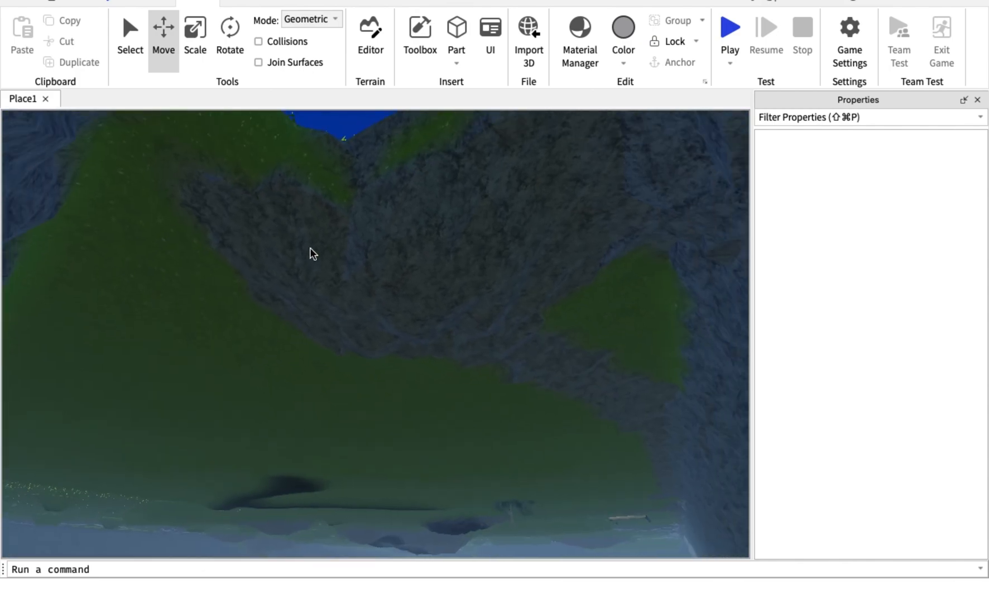
pyautogui.moveTo(310, 247); pyautogui.dragTo(336, 254, button='right')
pyautogui.moveTo(470, 257); pyautogui.dragTo(470, 258, button='right')
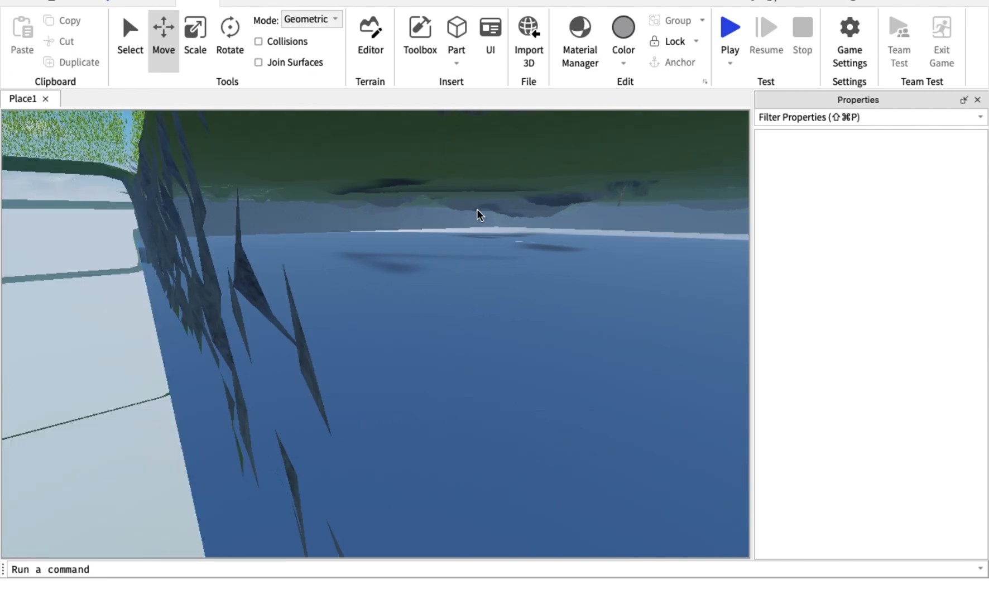
# - Insert a part on the underground chamber's floor between the rock walls and rotate it to 129.466° about its vertical axis
pyautogui.scroll(3, 476, 209)
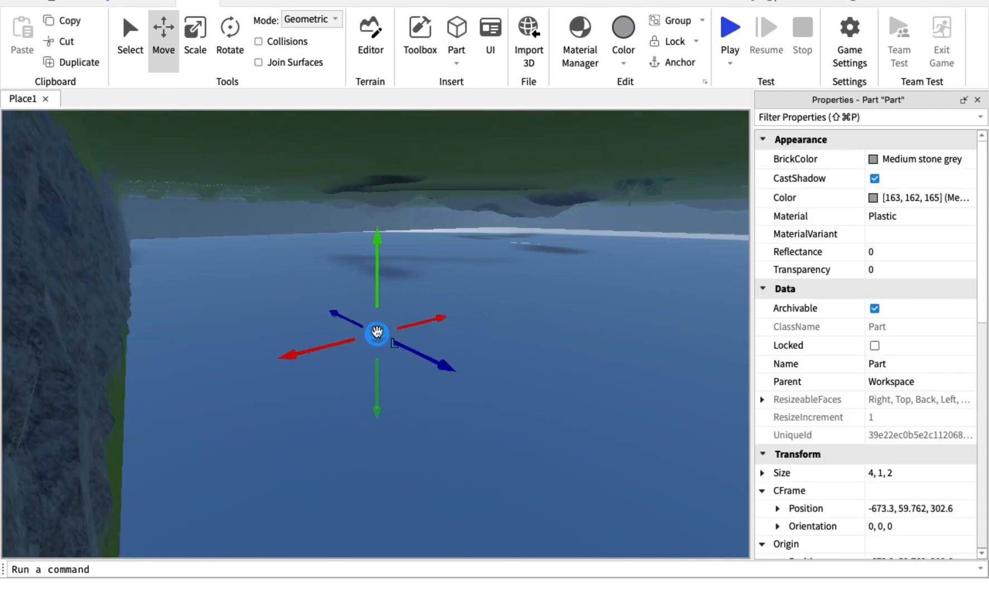
pyautogui.moveTo(377, 333); pyautogui.dragTo(506, 523)
pyautogui.moveTo(506, 523); pyautogui.dragTo(506, 523, button='right')
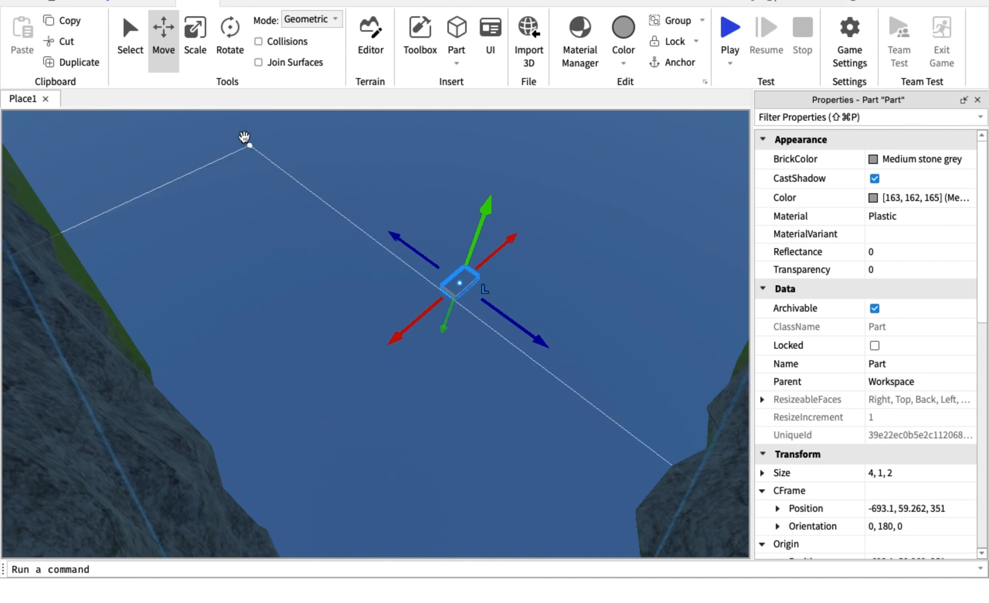
pyautogui.click(230, 18)
pyautogui.moveTo(463, 342); pyautogui.dragTo(375, 316)
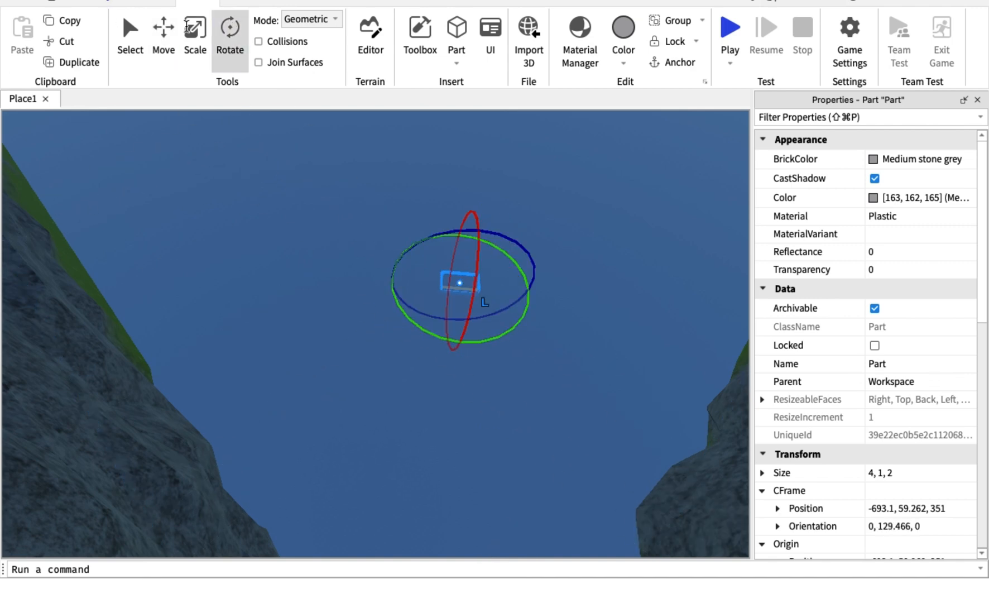
# - Scale the part into a tall upright panel measuring 29.6 × 24.6 × 2 studs
pyautogui.click(187, 29)
pyautogui.moveTo(433, 283); pyautogui.dragTo(388, 284)
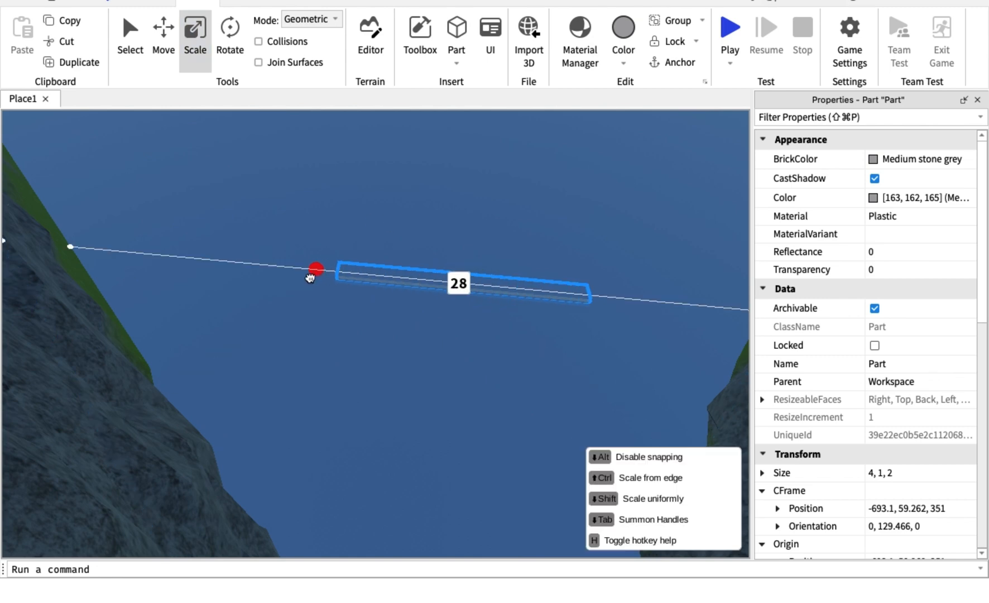
pyautogui.moveTo(310, 278); pyautogui.dragTo(309, 276)
pyautogui.moveTo(463, 264); pyautogui.dragTo(472, 162)
pyautogui.moveTo(534, 276); pyautogui.dragTo(623, 282, button='right')
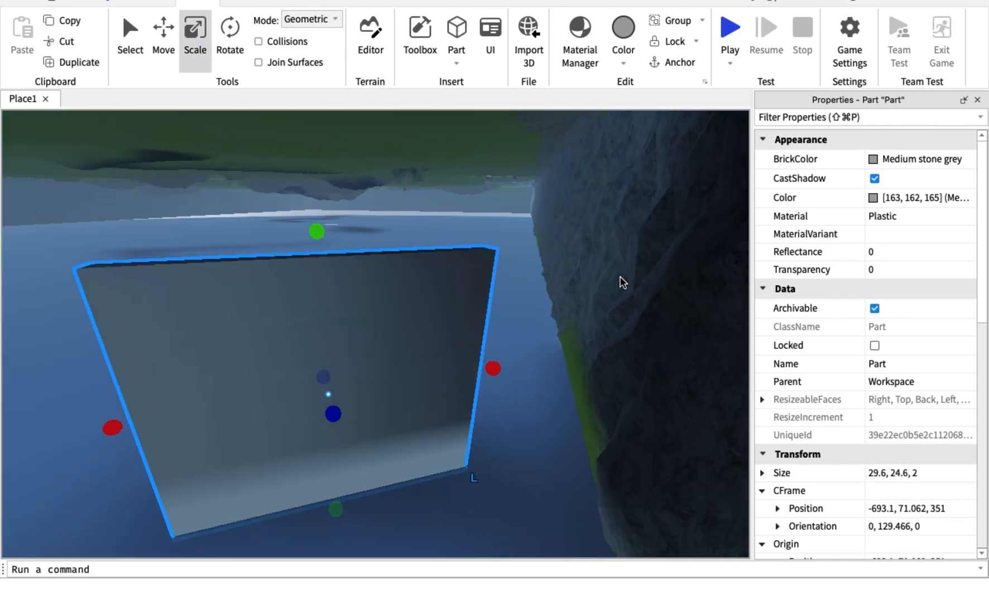
# - Colour the panel Dark stone grey and set its material to Glass
pyautogui.click(881, 153)
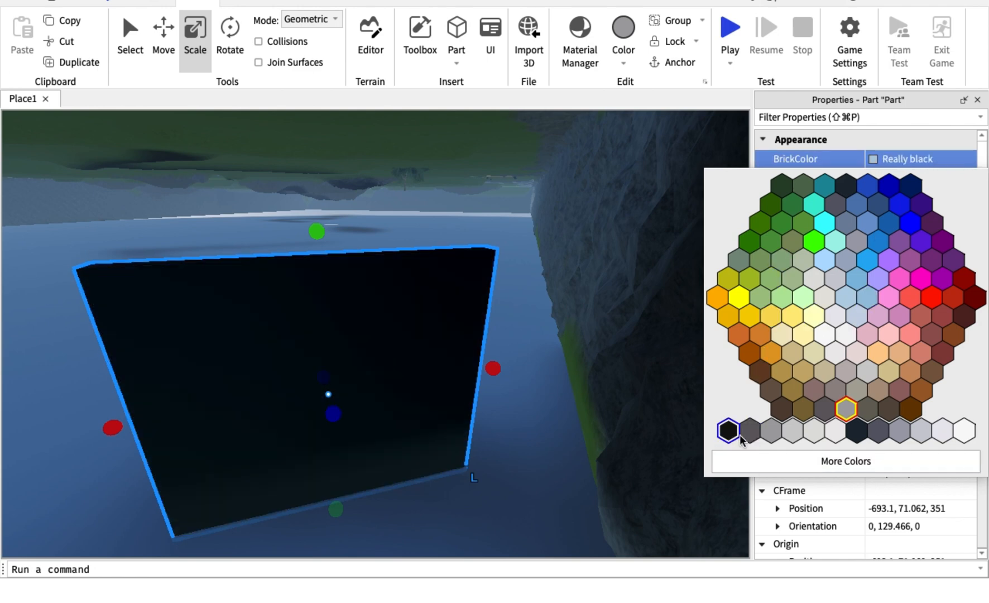
pyautogui.click(749, 430)
pyautogui.click(965, 218)
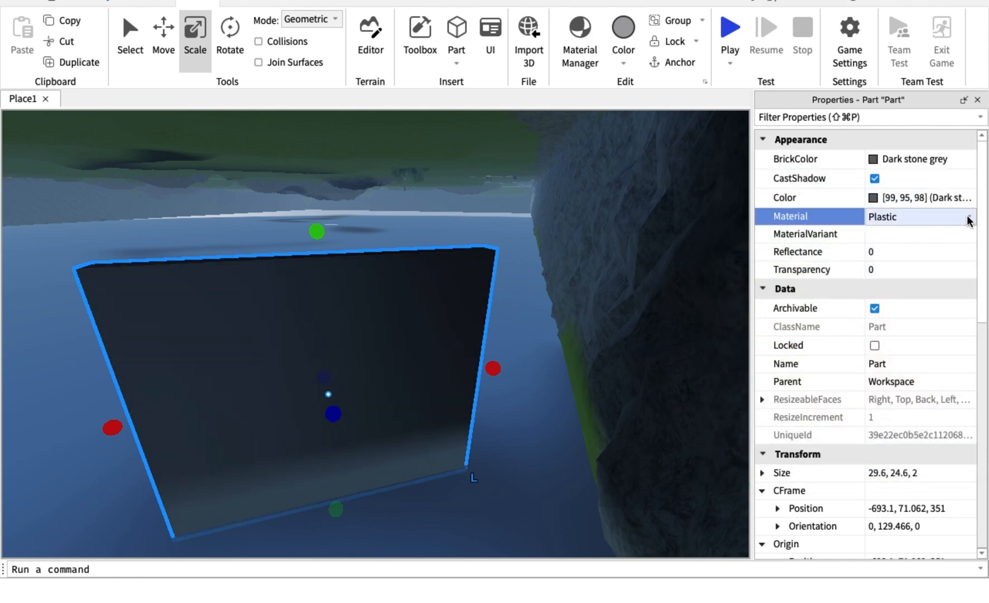
pyautogui.click(960, 224)
pyautogui.scroll(5, 902, 321)
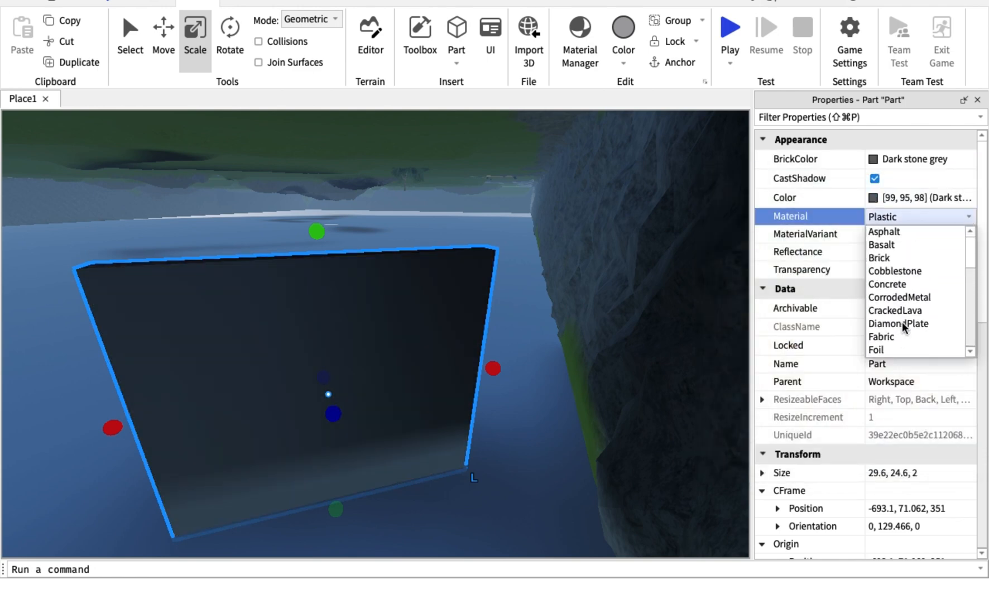
pyautogui.scroll(-1, 902, 321)
pyautogui.scroll(-1, 901, 322)
pyautogui.click(891, 323)
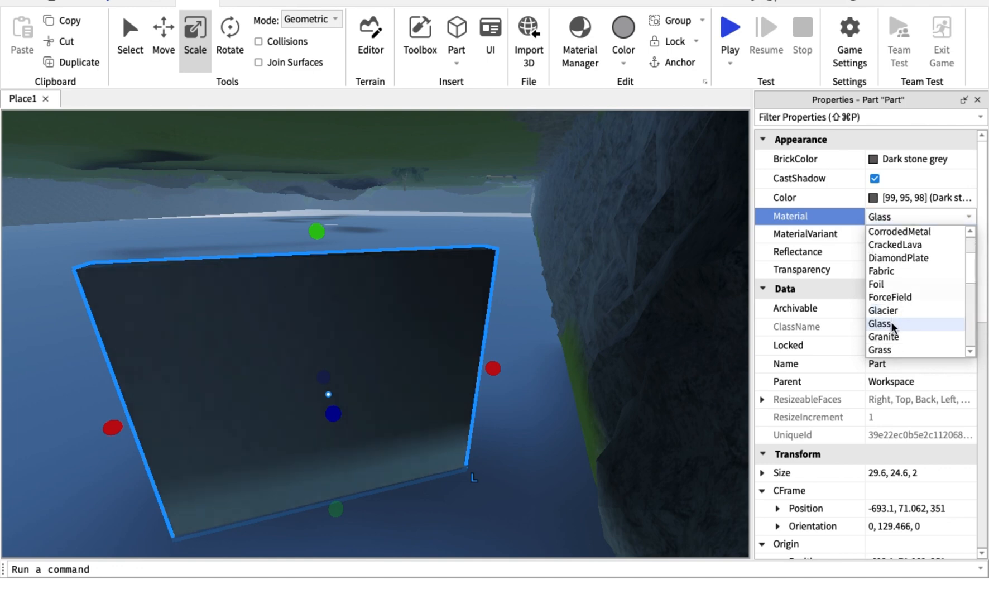
# - Set the glass panel's transparency to 0.5 and check its see-through look from nearby
pyautogui.click(674, 301)
pyautogui.press('w')
pyautogui.moveTo(674, 301); pyautogui.dragTo(674, 301, button='right')
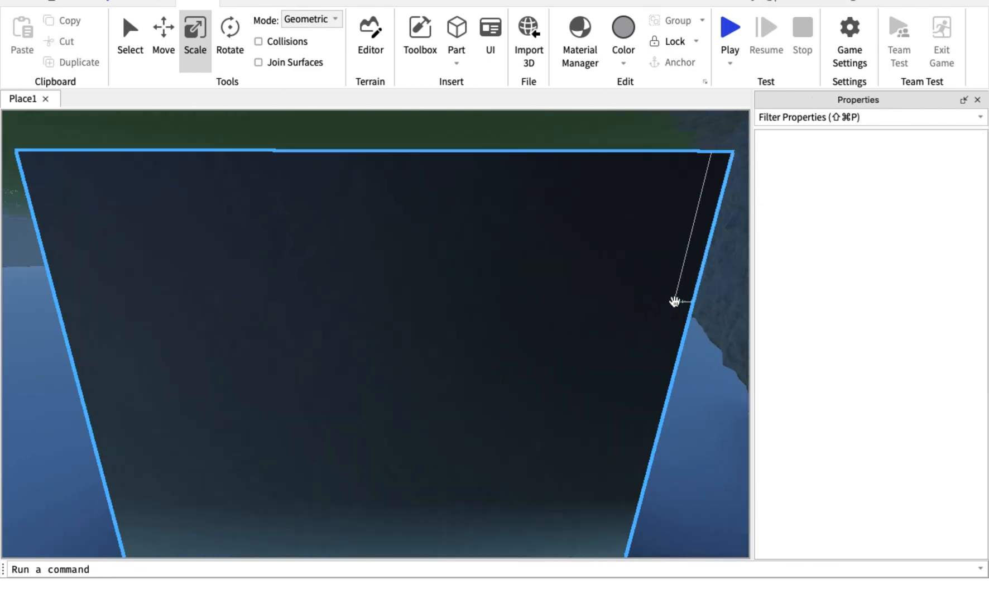
pyautogui.click(674, 301)
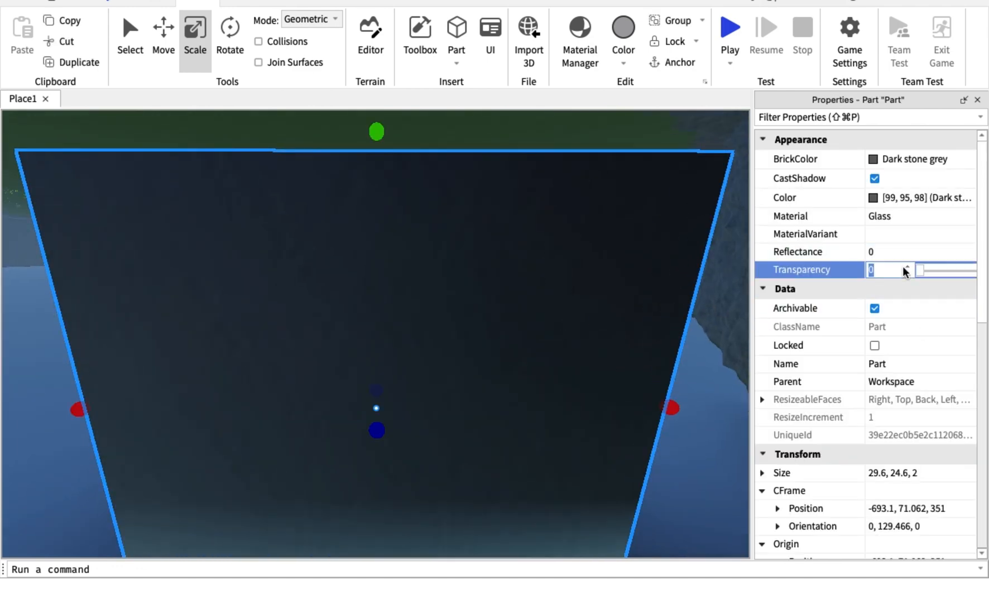
pyautogui.click(958, 269)
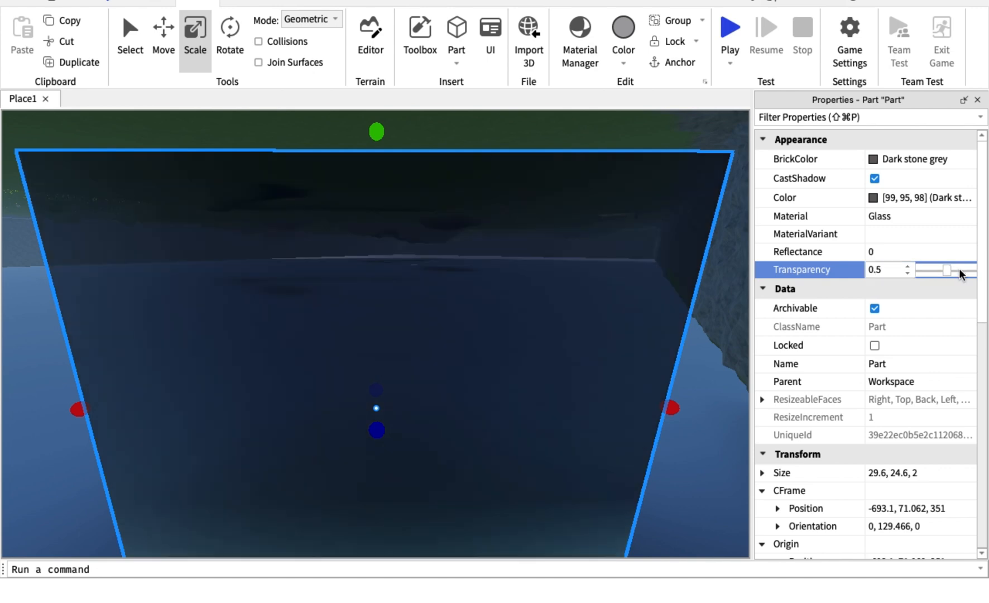
pyautogui.click(747, 326)
pyautogui.press('s')
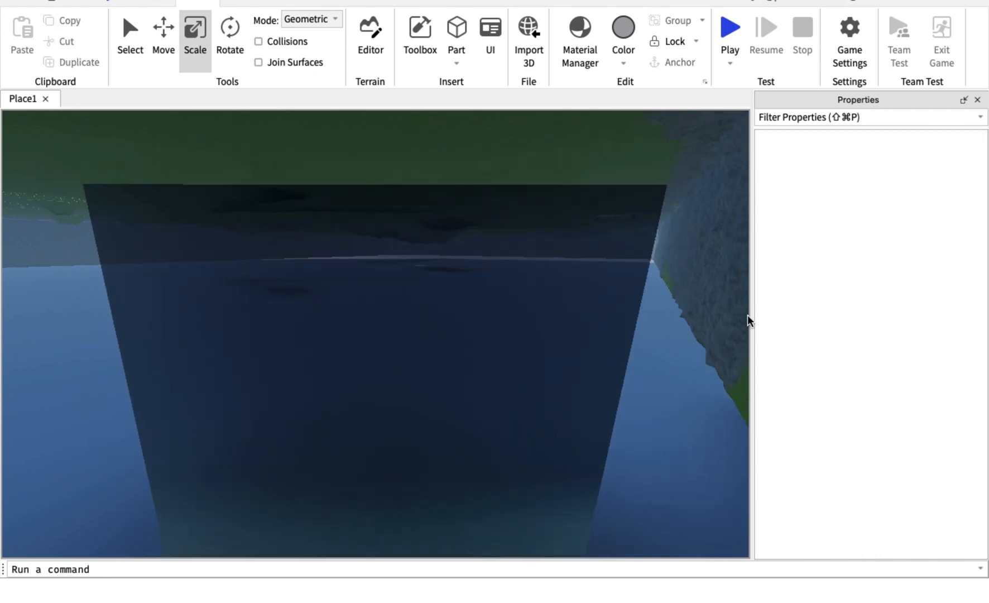
pyautogui.moveTo(748, 315); pyautogui.dragTo(748, 325, button='right')
pyautogui.press('w')
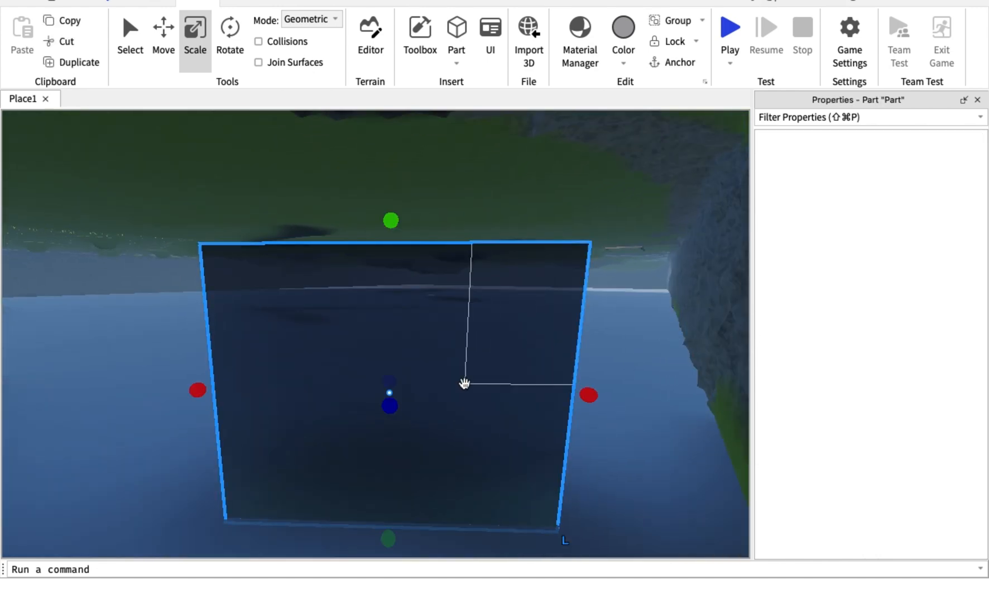
# - Move the glass panel across the chamber floor toward the far rock wall, to about X -65, Z -114
pyautogui.moveTo(464, 383)
pyautogui.mouseDown()
pyautogui.moveTo(455, 393)
pyautogui.moveTo(466, 342)
pyautogui.moveTo(444, 320)
pyautogui.moveTo(453, 366)
pyautogui.mouseUp()
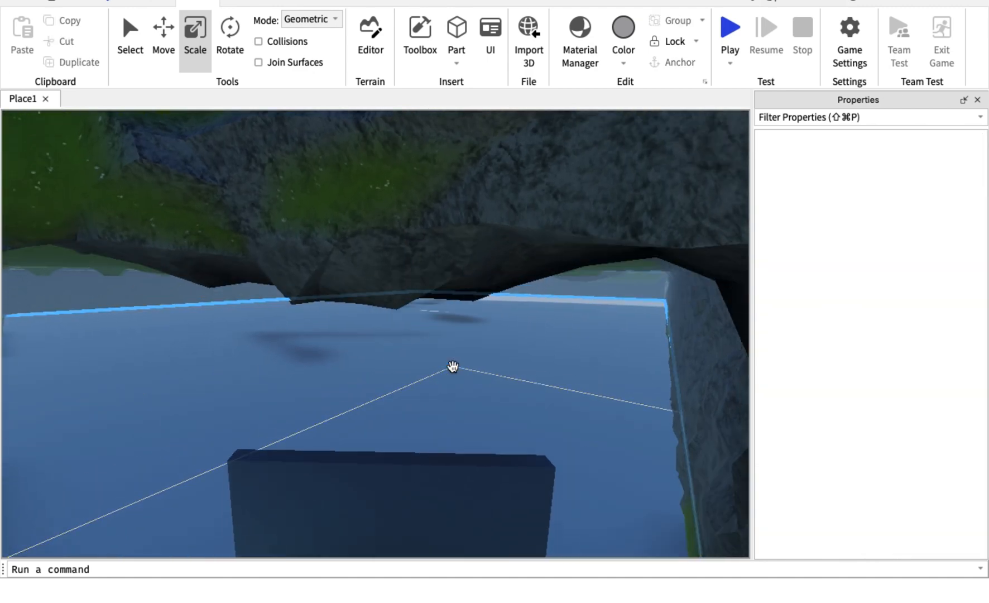
pyautogui.click(415, 453)
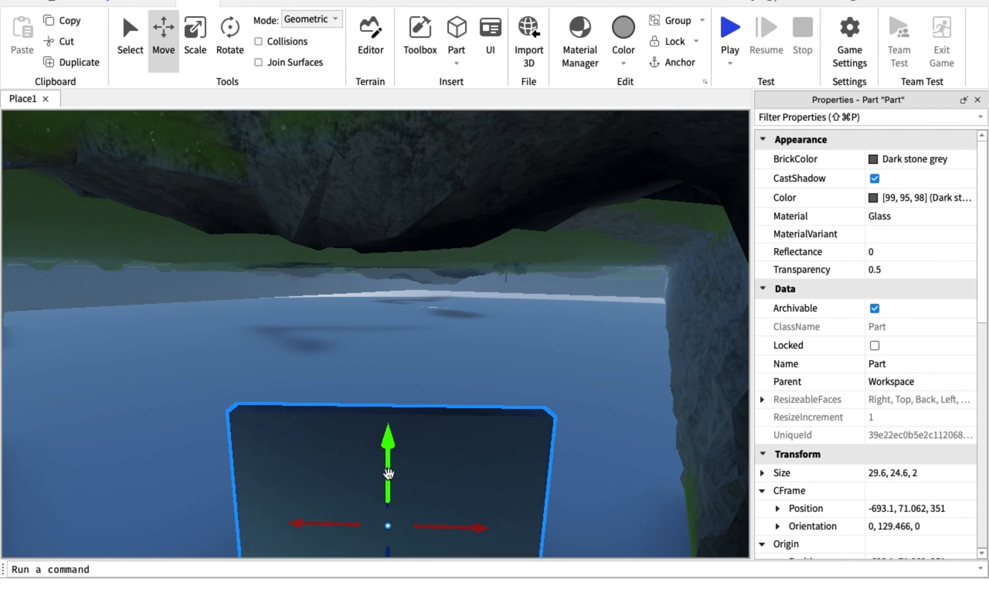
pyautogui.scroll(-2, 404, 504)
pyautogui.moveTo(386, 516); pyautogui.dragTo(409, 290)
pyautogui.press('f')
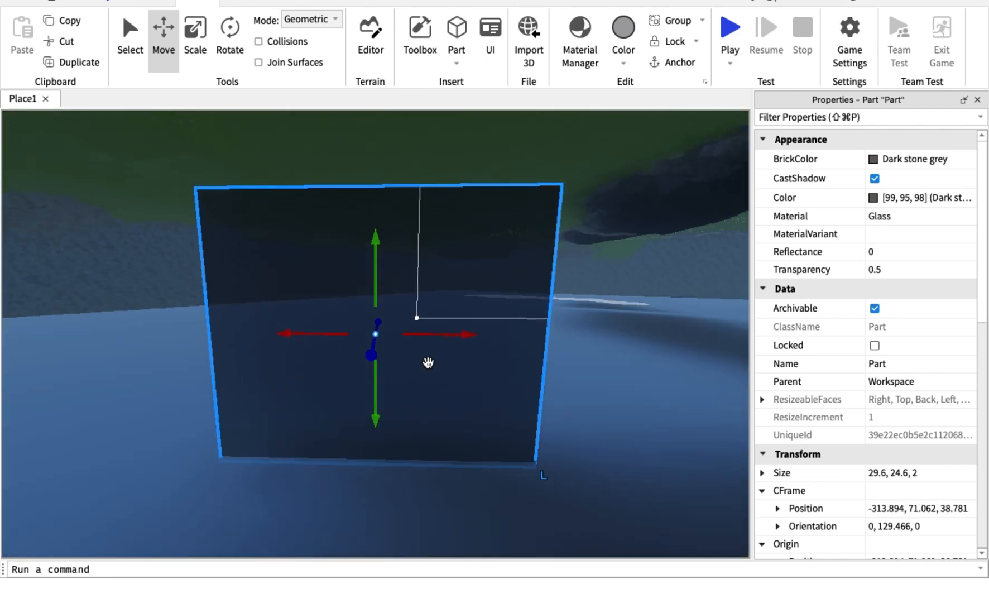
pyautogui.moveTo(375, 361); pyautogui.dragTo(386, 294)
pyautogui.press('f')
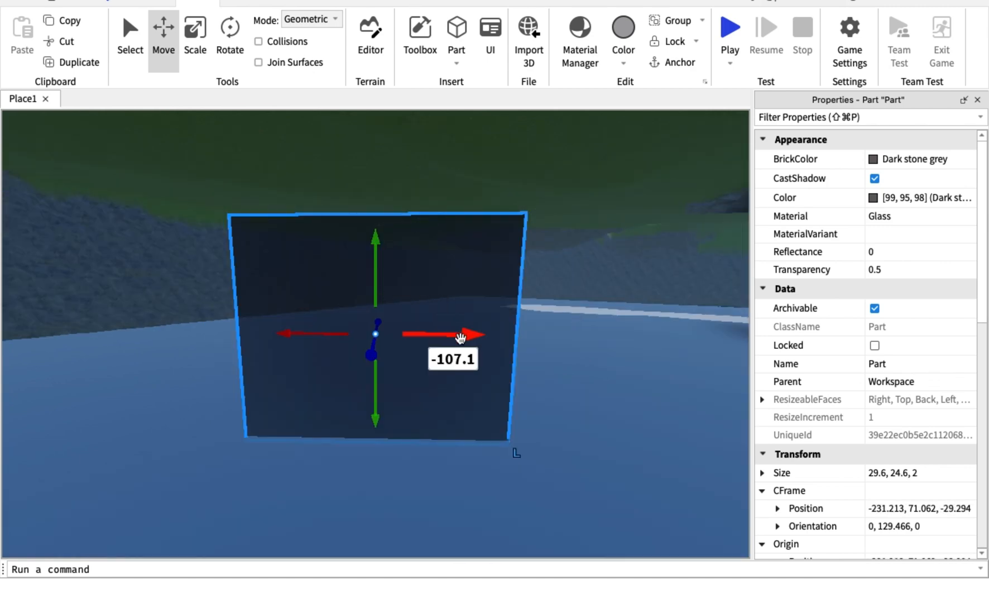
pyautogui.moveTo(460, 334); pyautogui.dragTo(389, 294)
pyautogui.press('f')
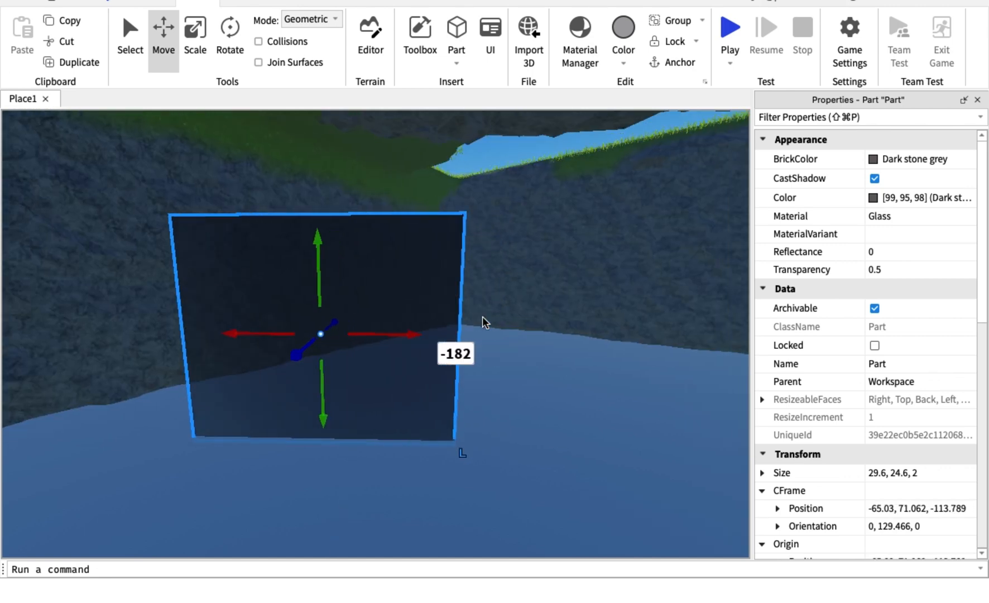
# - Shift the glass panel 46.9 studs along its width and 25.9 studs along its thickness, then view it from the side
pyautogui.moveTo(391, 334); pyautogui.dragTo(642, 384)
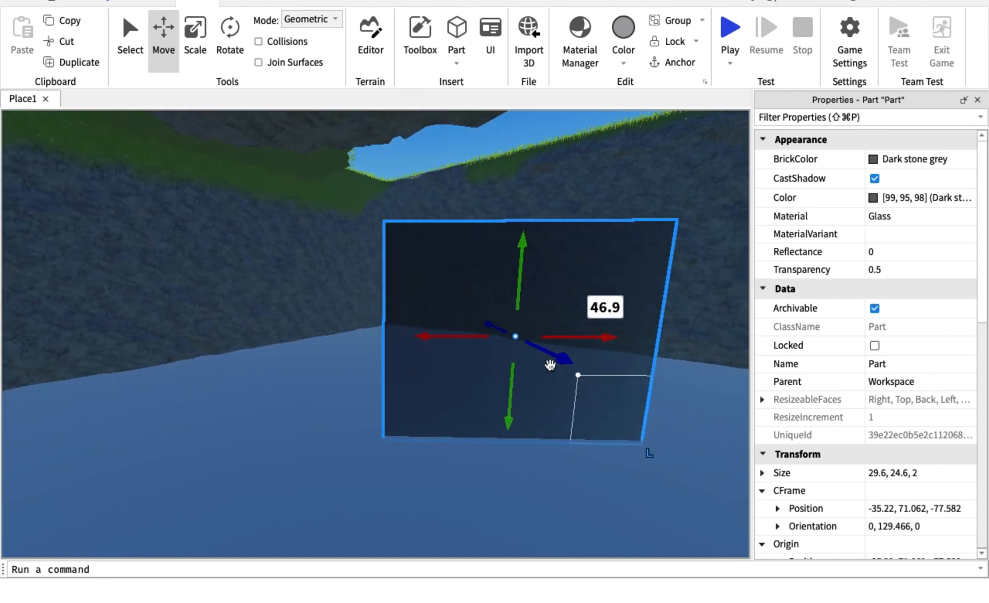
pyautogui.scroll(-5, 551, 365)
pyautogui.moveTo(519, 366); pyautogui.dragTo(548, 472)
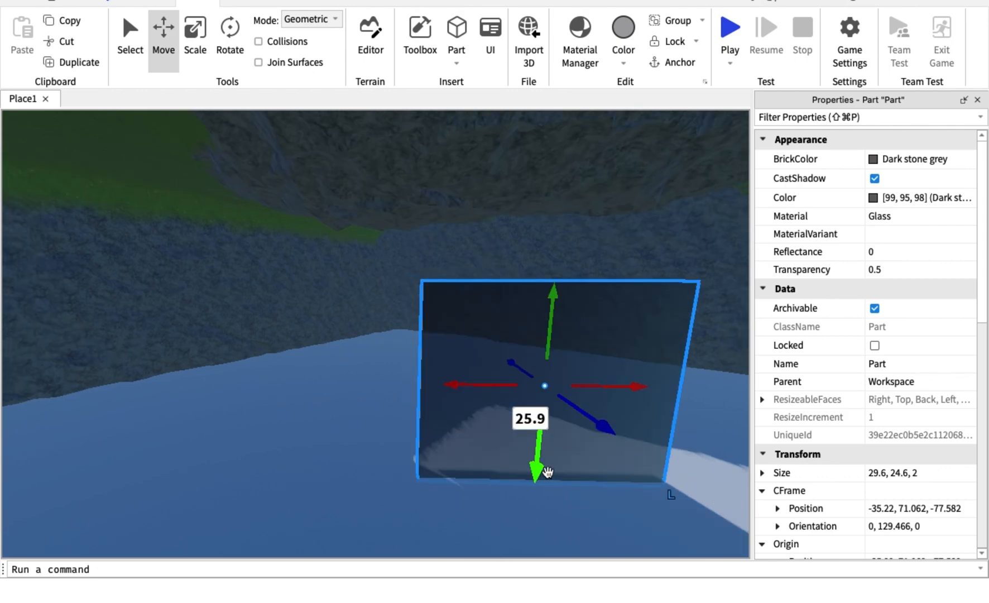
pyautogui.click(360, 301)
pyautogui.press('d')
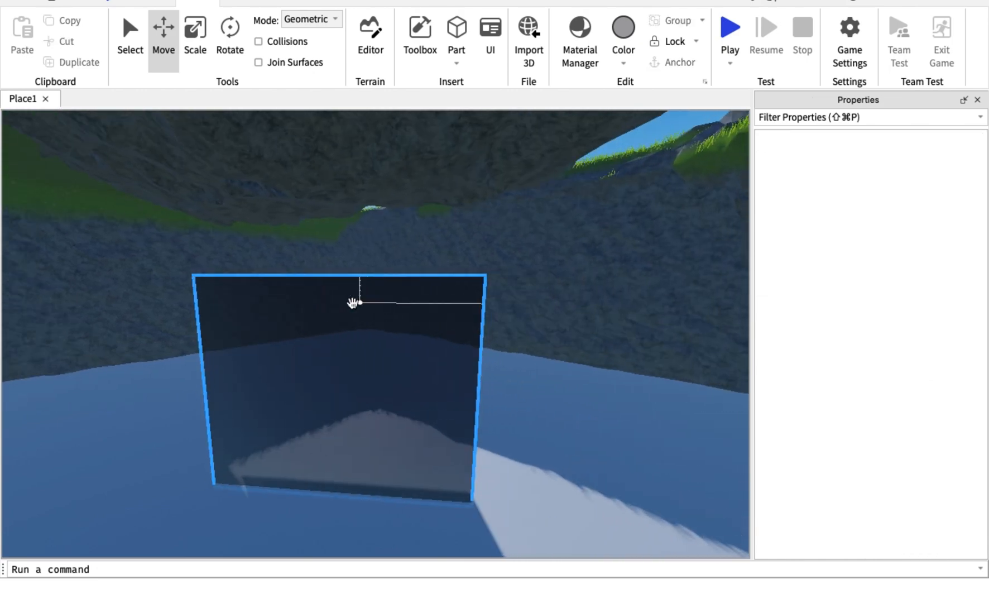
pyautogui.moveTo(360, 302); pyautogui.dragTo(294, 314, button='right')
pyautogui.press('d')
pyautogui.press('w')
pyautogui.press('s')
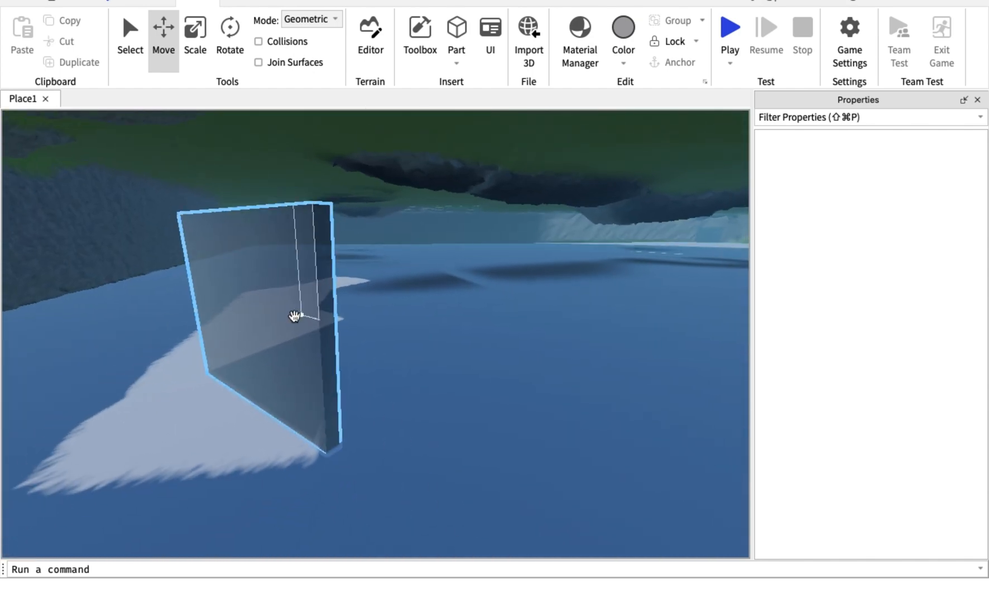
# - Duplicate the glass panel and spread copies across the chamber floor, turning the one at about X -55, Z 189 to -90° about its vertical axis
pyautogui.click(294, 315)
pyautogui.press('super+d')
pyautogui.moveTo(290, 264); pyautogui.dragTo(425, 296)
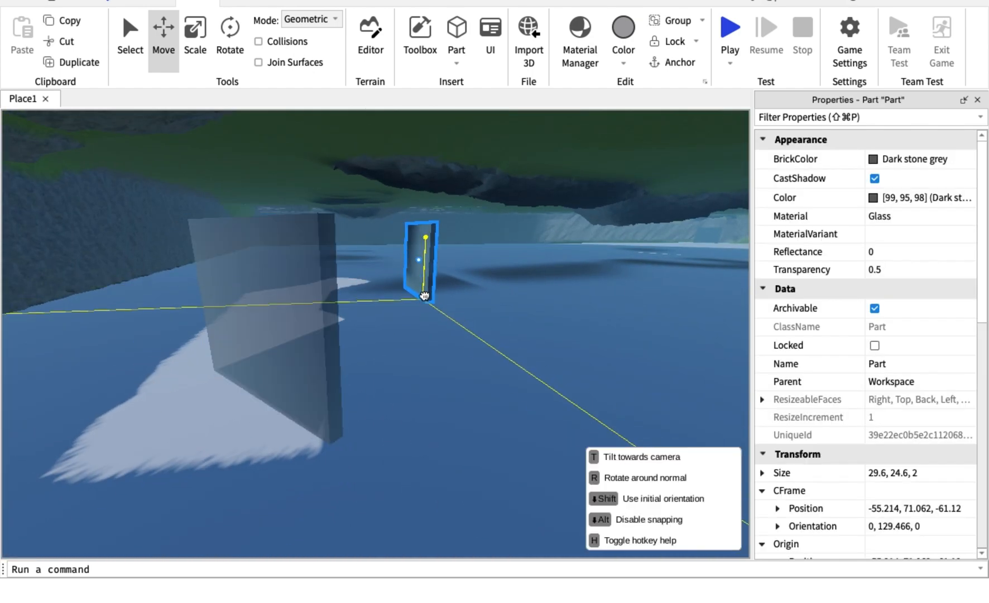
pyautogui.press('d')
pyautogui.moveTo(486, 291); pyautogui.dragTo(300, 256)
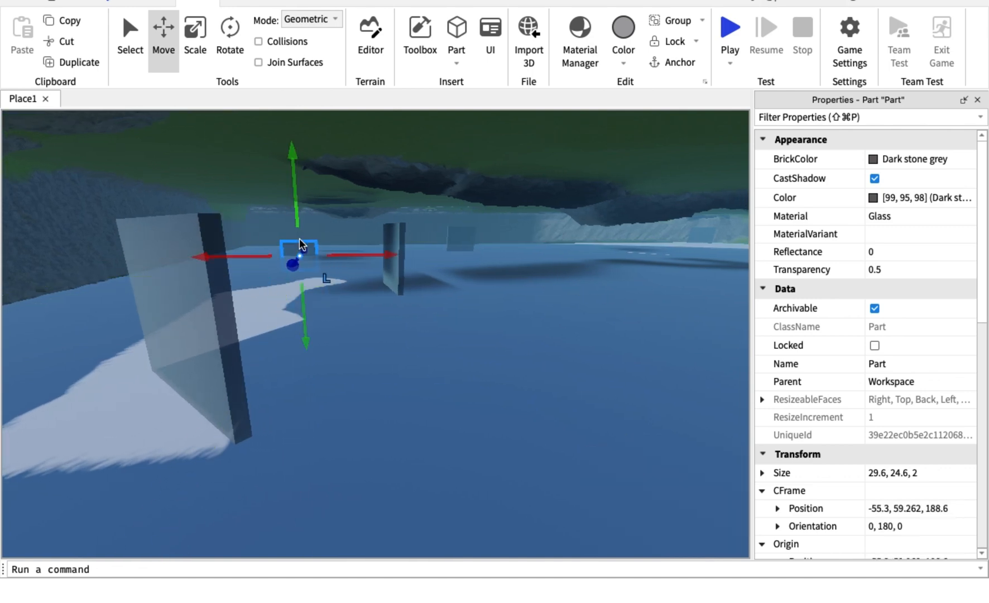
pyautogui.press('super+r')
pyautogui.scroll(10, 279, 234)
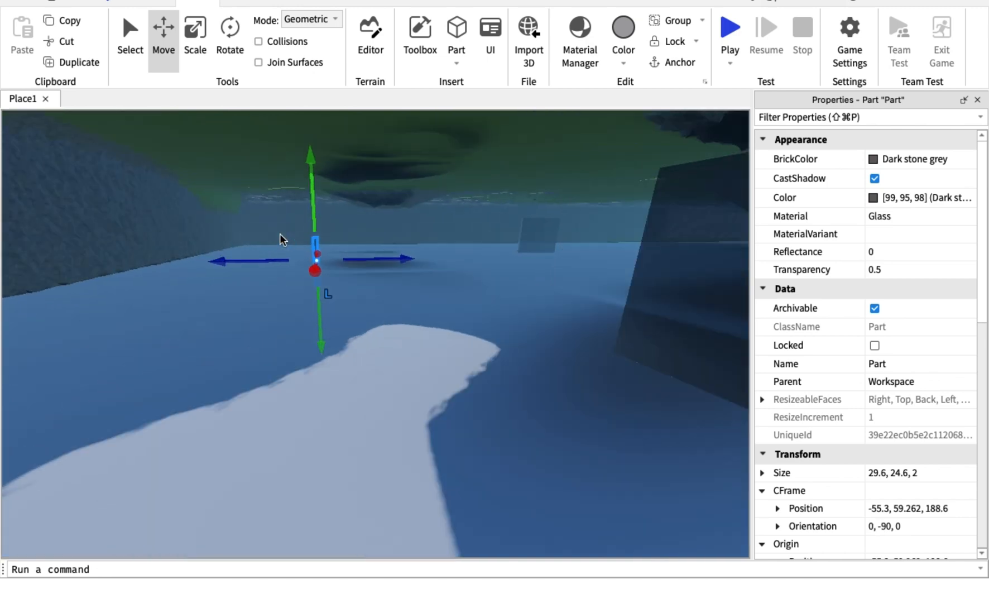
# - Duplicate the glass panel and place the copy across the chamber at about X -392, Z 151, turned 180° about its vertical axis
pyautogui.scroll(5, 281, 235)
pyautogui.moveTo(281, 235); pyautogui.dragTo(280, 236, button='right')
pyautogui.press('e')
pyautogui.press('s')
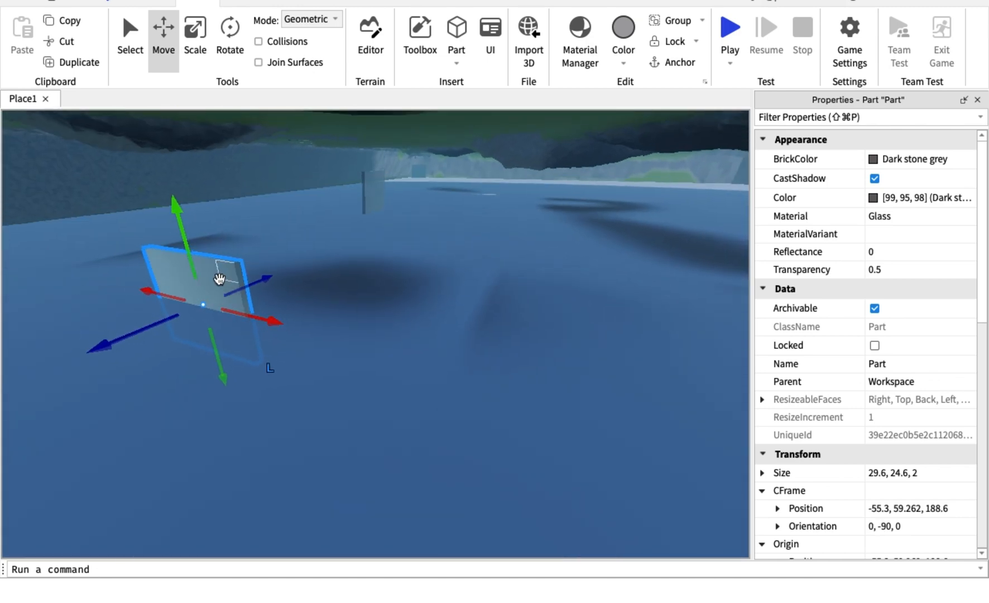
pyautogui.moveTo(218, 278); pyautogui.dragTo(665, 193)
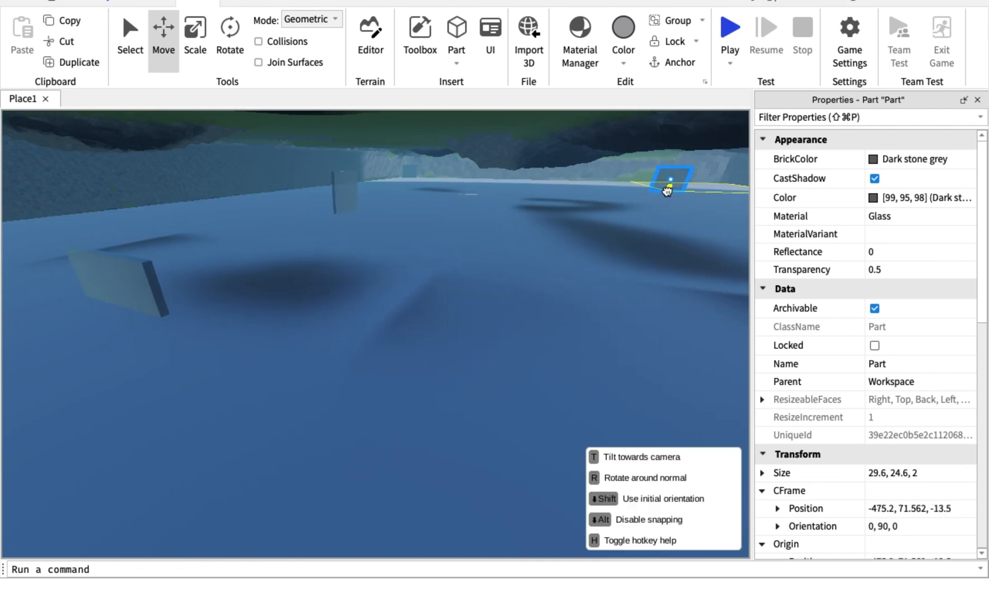
pyautogui.moveTo(529, 186); pyautogui.dragTo(482, 199)
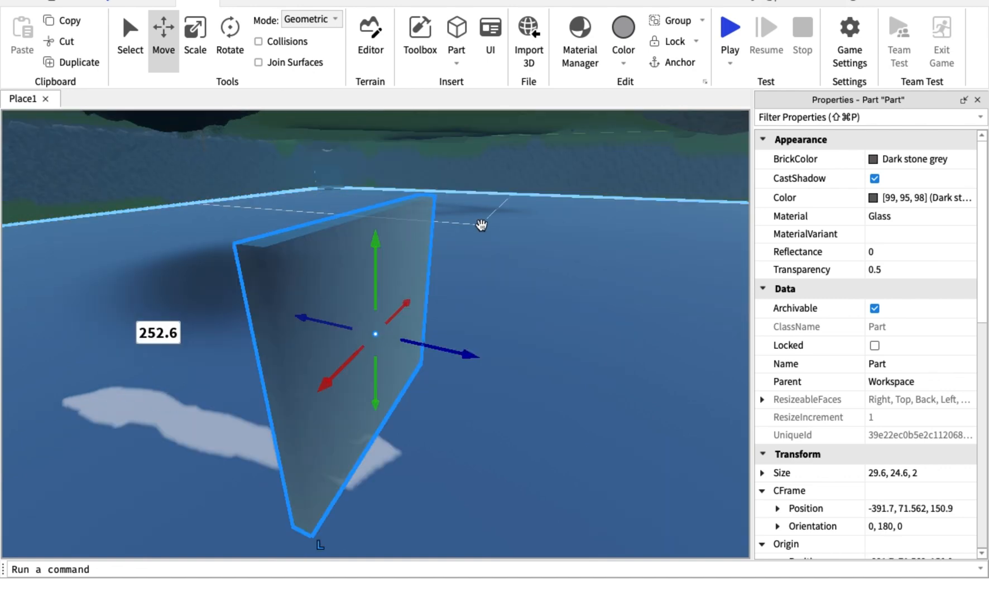
# - Place a glass panel at about X -610, Z -24 on the chamber floor, turned to -90° about its vertical axis, and deselect it
pyautogui.moveTo(482, 225); pyautogui.dragTo(480, 224, button='right')
pyautogui.moveTo(404, 238); pyautogui.dragTo(572, 231)
pyautogui.press('f')
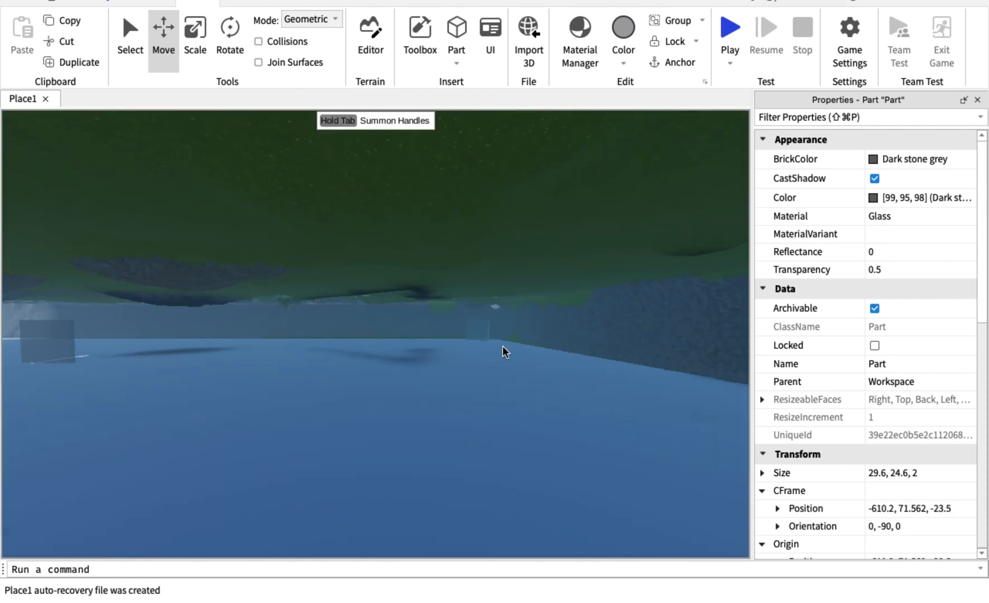
pyautogui.press('s')
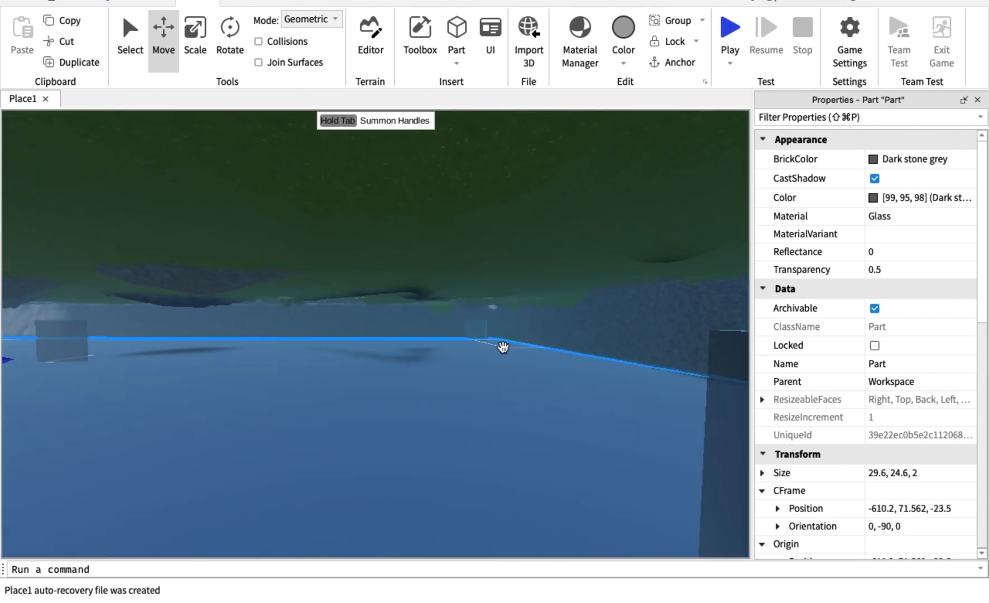
pyautogui.click(547, 328)
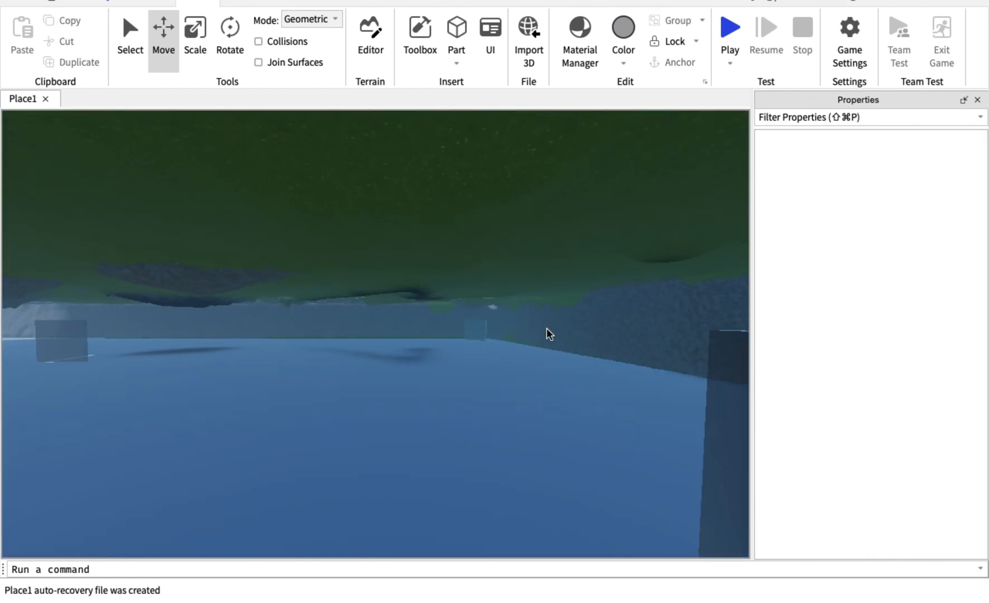
# - Duplicate the nearby glass panel and place the copy at about X -541, Z 95 with 0° orientation
pyautogui.press('s')
pyautogui.moveTo(546, 327); pyautogui.dragTo(585, 360, button='right')
pyautogui.press('s')
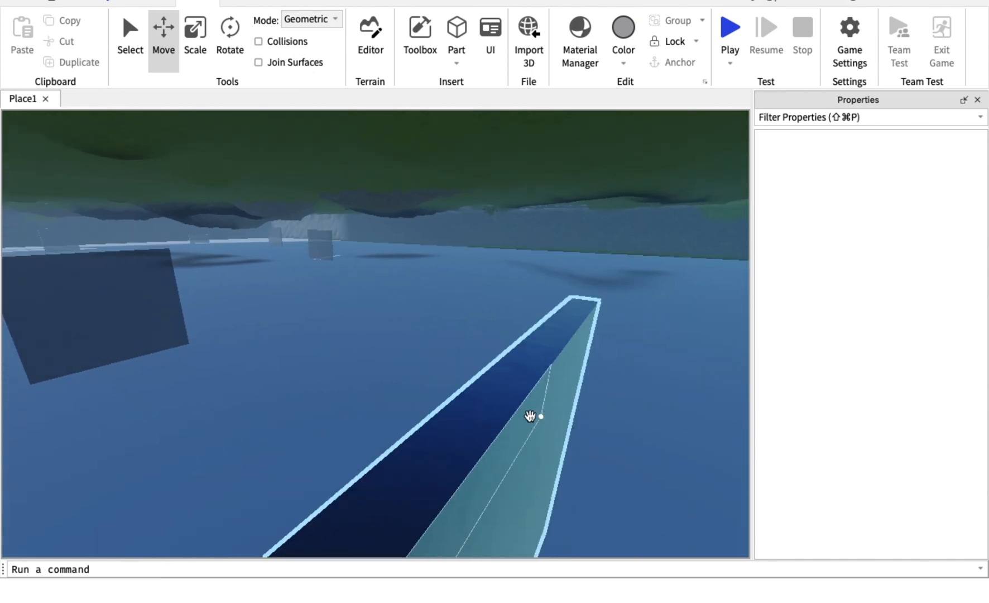
pyautogui.moveTo(530, 416); pyautogui.dragTo(437, 291)
pyautogui.press('s')
pyautogui.click(540, 239)
pyautogui.press('w')
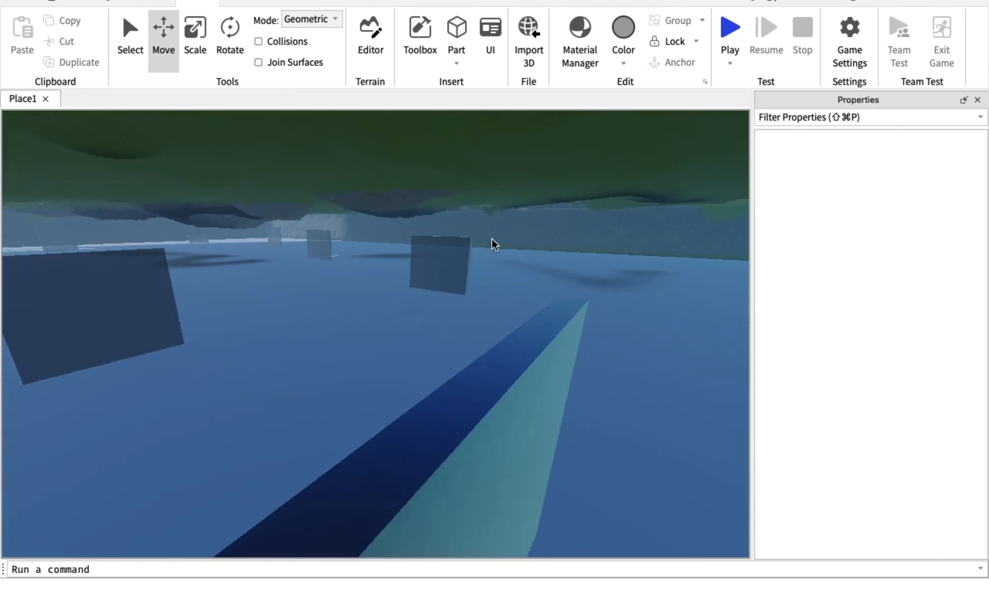
pyautogui.moveTo(492, 239); pyautogui.dragTo(608, 194, button='right')
pyautogui.click(617, 188)
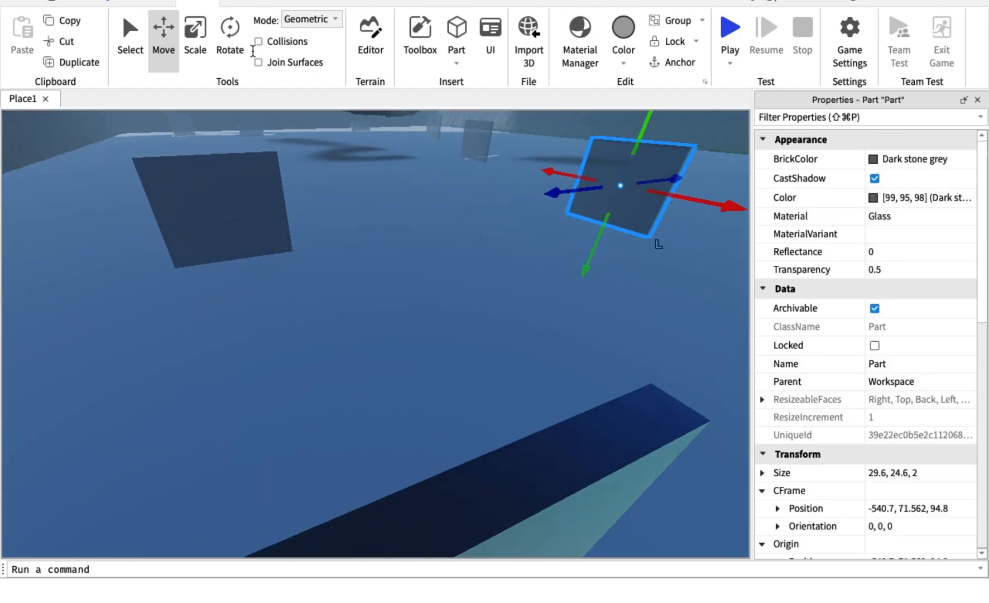
# - Duplicate the glass panel at about X -524, Z -25 and place the copy at about X -351, Z -70, turned 180°
pyautogui.press('super+4')
pyautogui.moveTo(591, 197); pyautogui.dragTo(461, 207)
pyautogui.press('w')
pyautogui.click(247, 225)
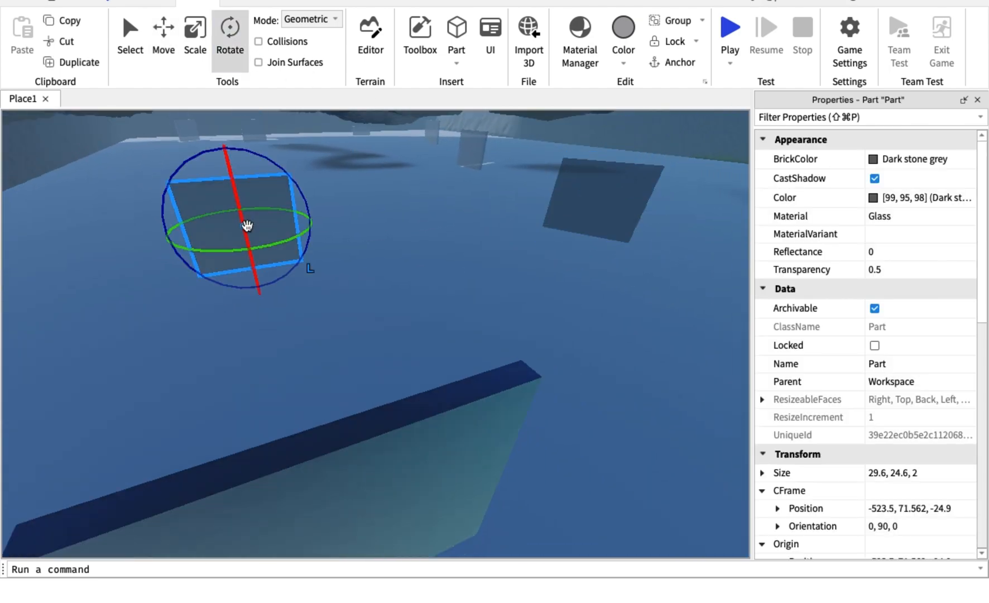
pyautogui.moveTo(203, 193); pyautogui.dragTo(136, 147)
pyautogui.press('super+r')
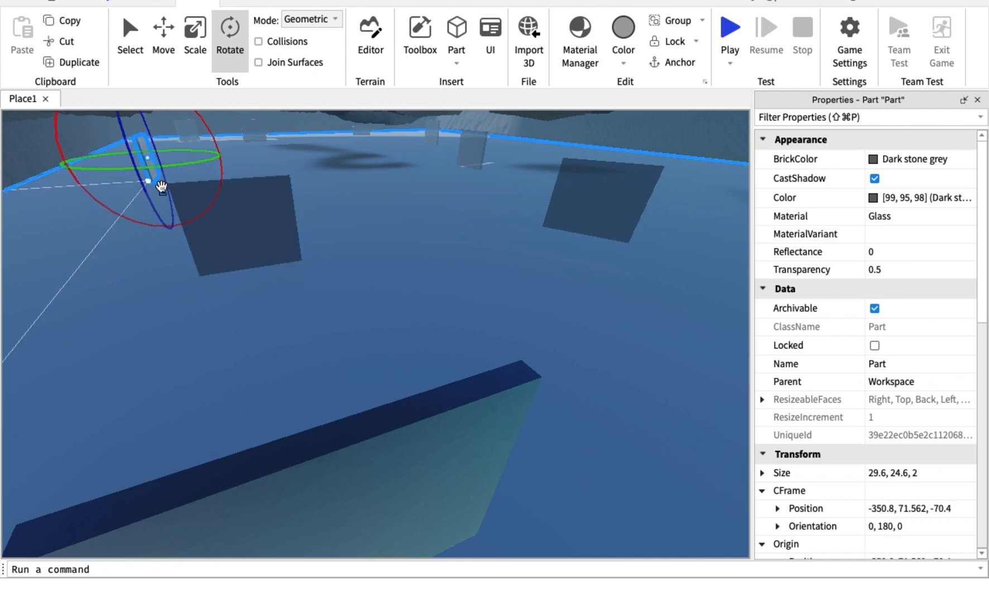
# - Place another copy of the X -524 glass panel at about X -394, Z 57, turned 180°, and clear the selection
pyautogui.press('s')
pyautogui.press('s')
pyautogui.moveTo(341, 188); pyautogui.dragTo(341, 188, button='right')
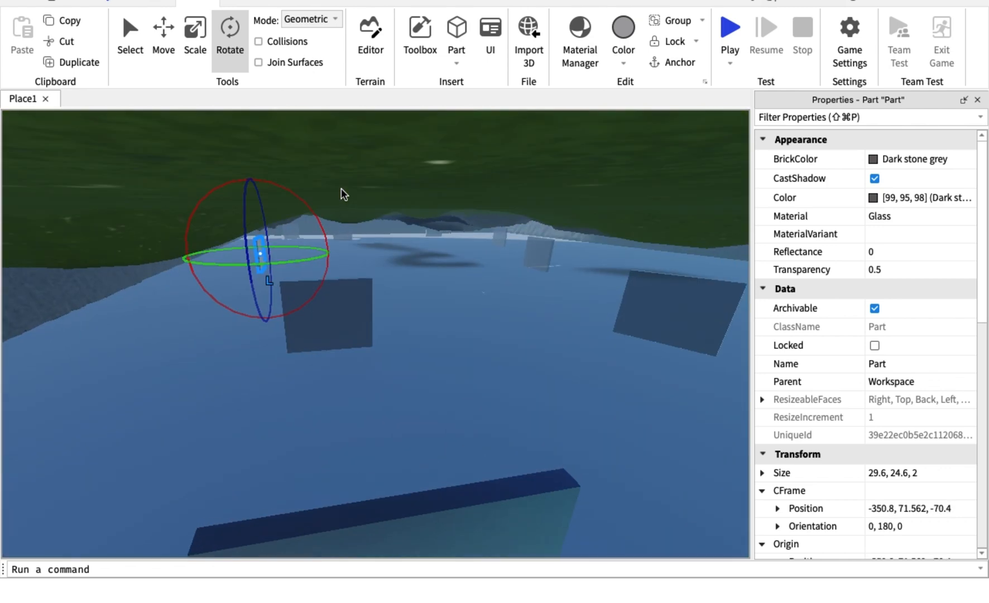
pyautogui.click(340, 293)
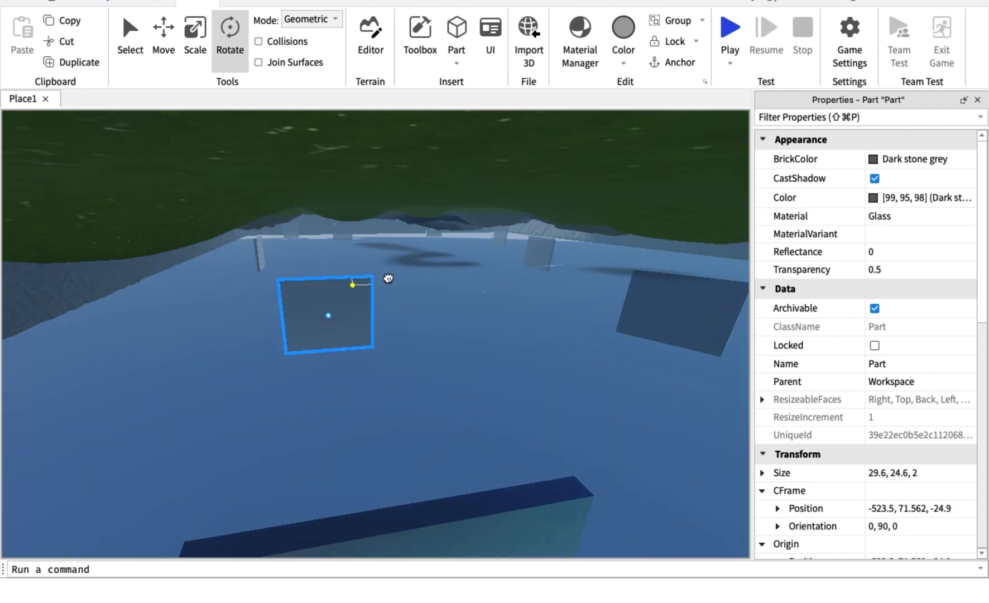
pyautogui.moveTo(388, 278); pyautogui.dragTo(439, 272)
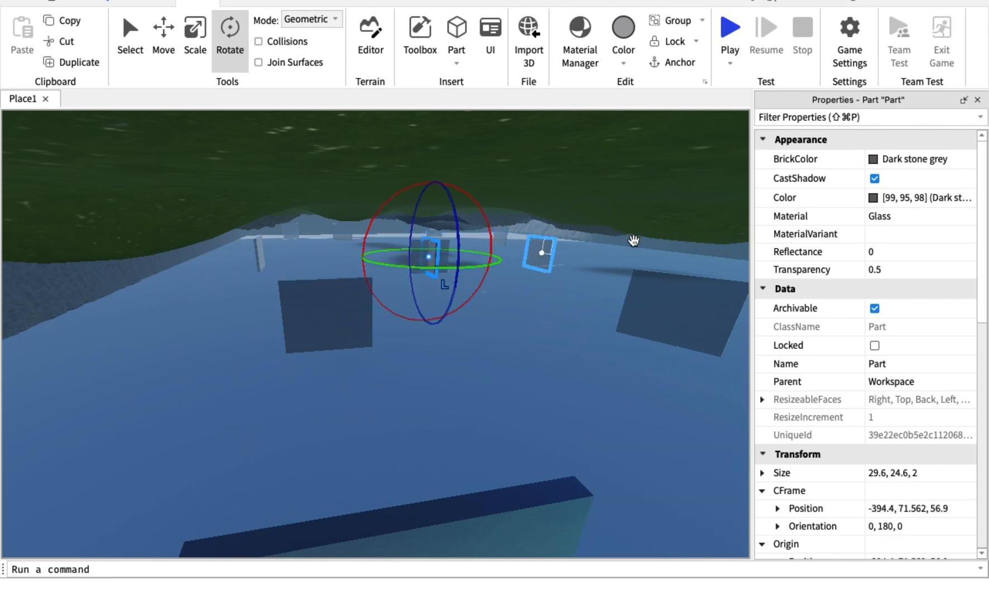
pyautogui.click(661, 206)
# - Examine the crossed glass panels up close and the other panels spread across the chamber floor
pyautogui.scroll(10, 474, 211)
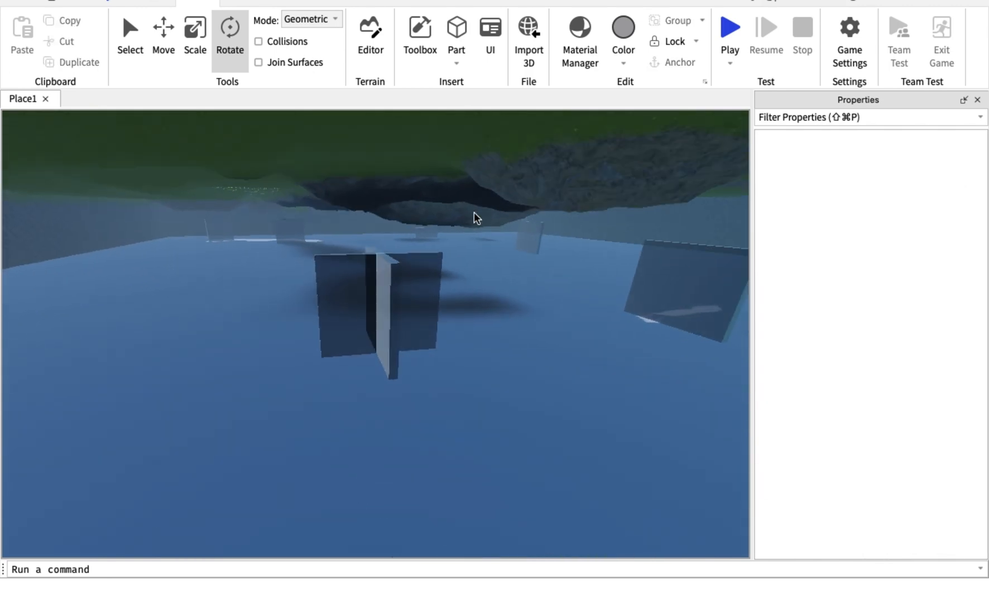
pyautogui.scroll(15, 381, 166)
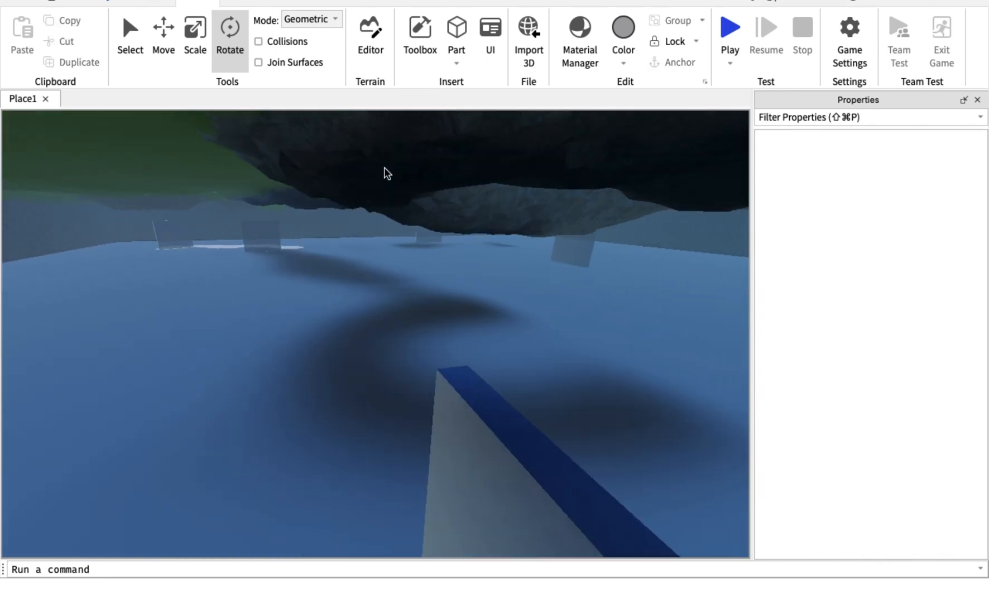
pyautogui.scroll(12, 384, 166)
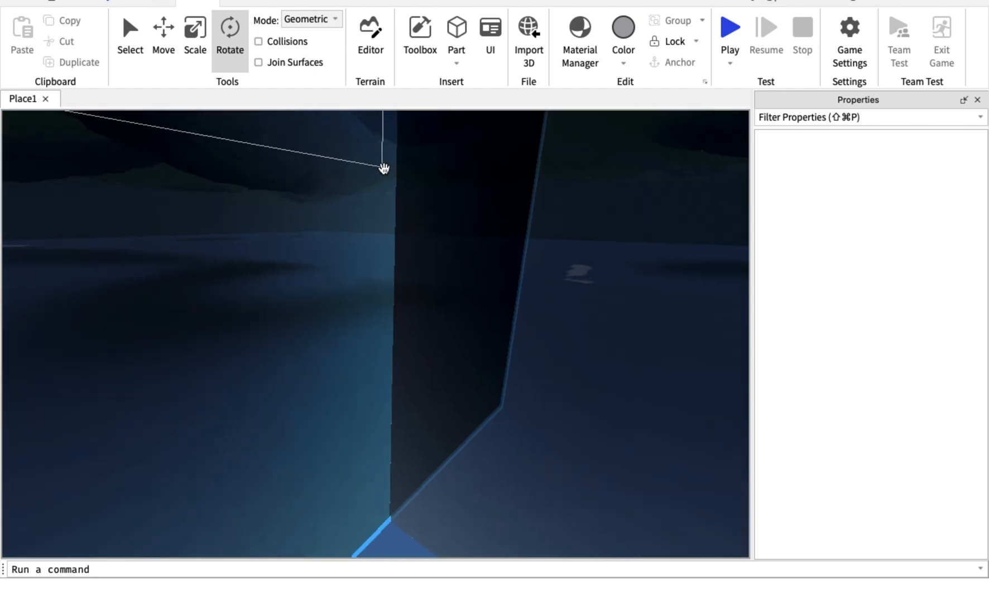
pyautogui.scroll(12, 384, 167)
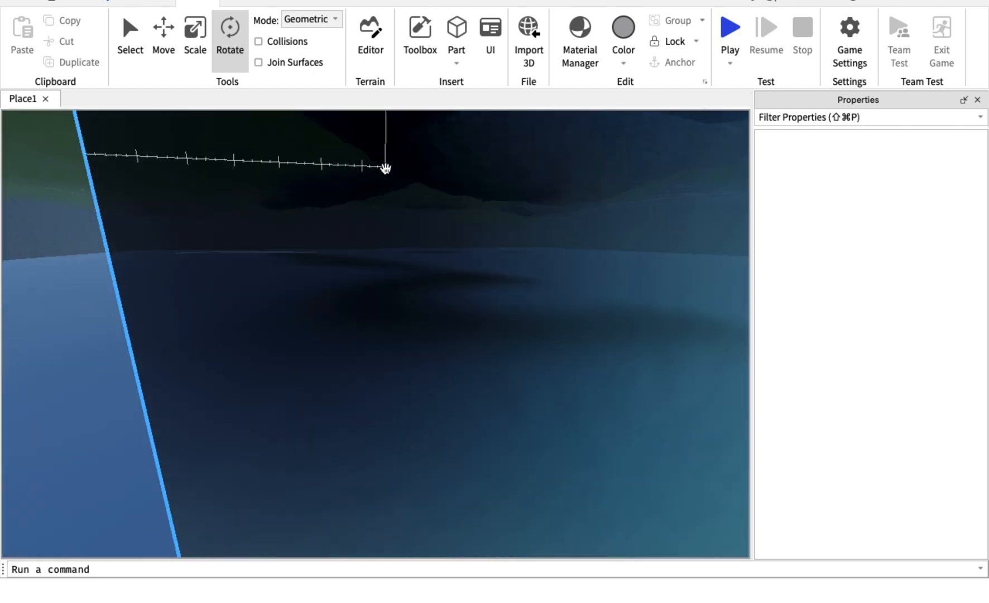
pyautogui.scroll(12, 385, 168)
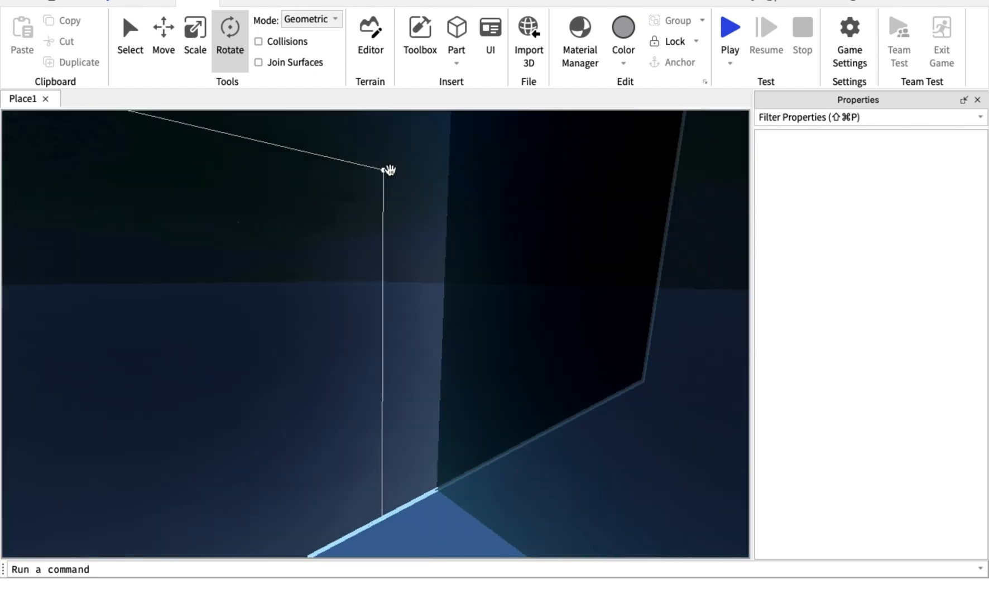
pyautogui.scroll(12, 385, 167)
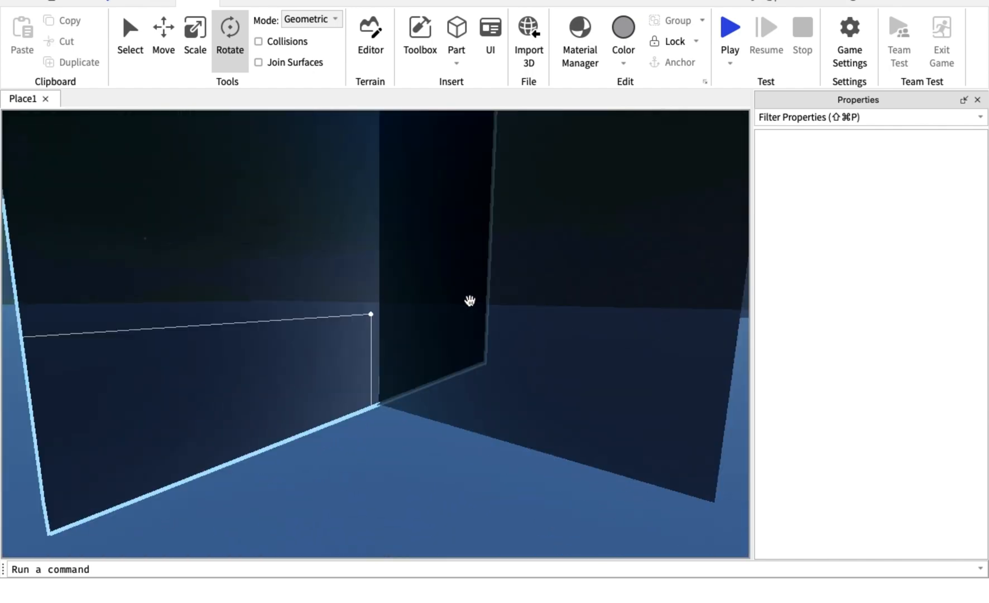
pyautogui.press('s')
pyautogui.press('e')
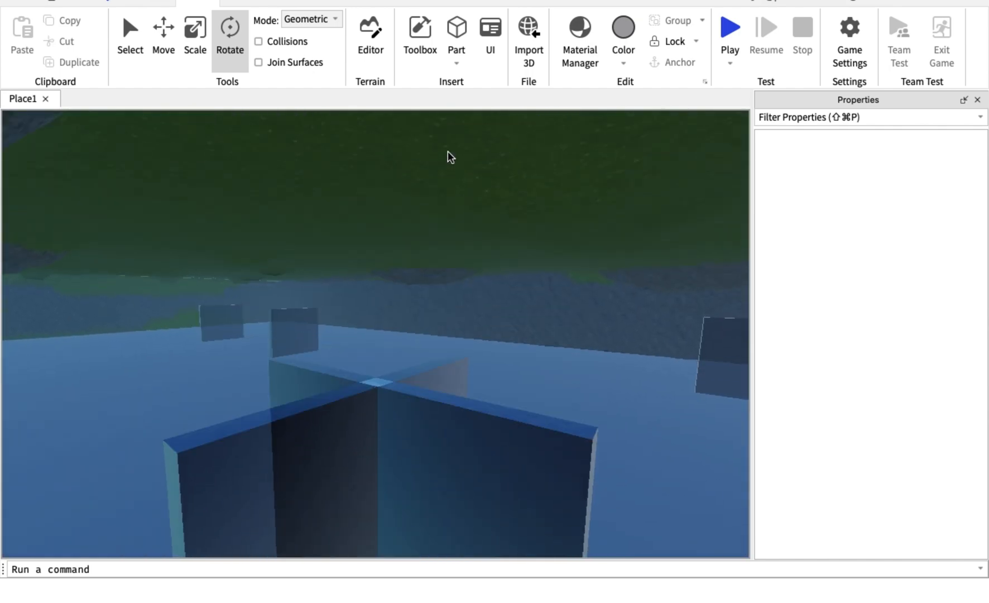
pyautogui.press('e')
pyautogui.press('w')
pyautogui.moveTo(450, 152); pyautogui.dragTo(449, 152, button='right')
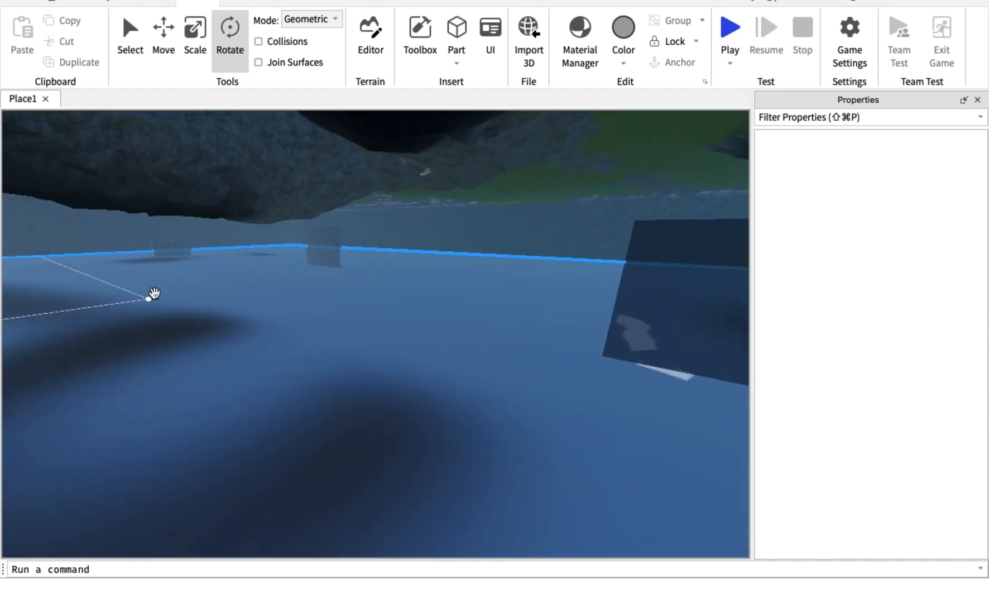
pyautogui.scroll(10, 179, 243)
# - Try to slide the glass panel at about X -55, Z 189 across the chamber along its thickness axis
pyautogui.click(189, 248)
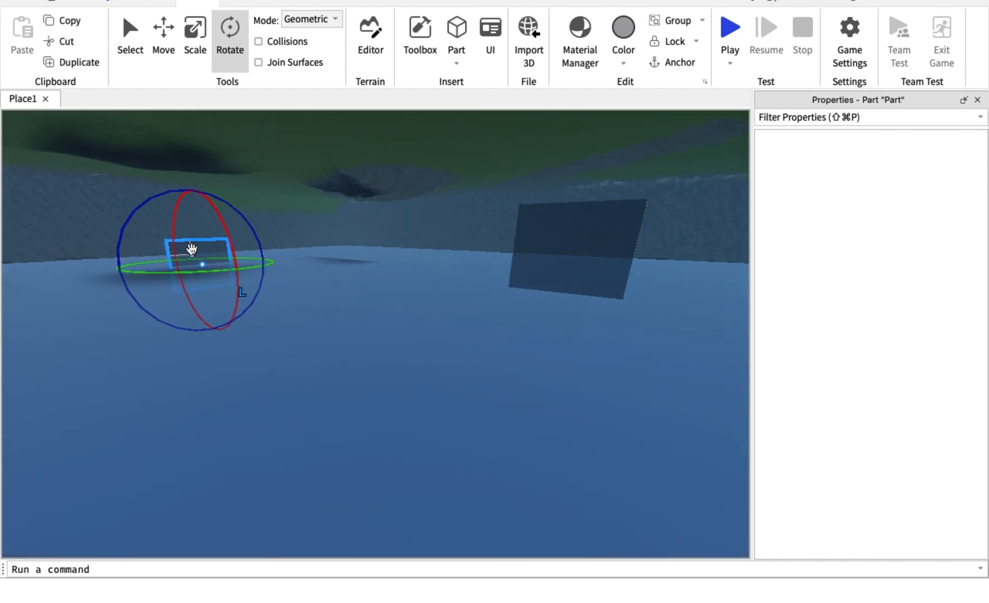
pyautogui.click(164, 39)
pyautogui.moveTo(277, 250); pyautogui.dragTo(277, 252, button='right')
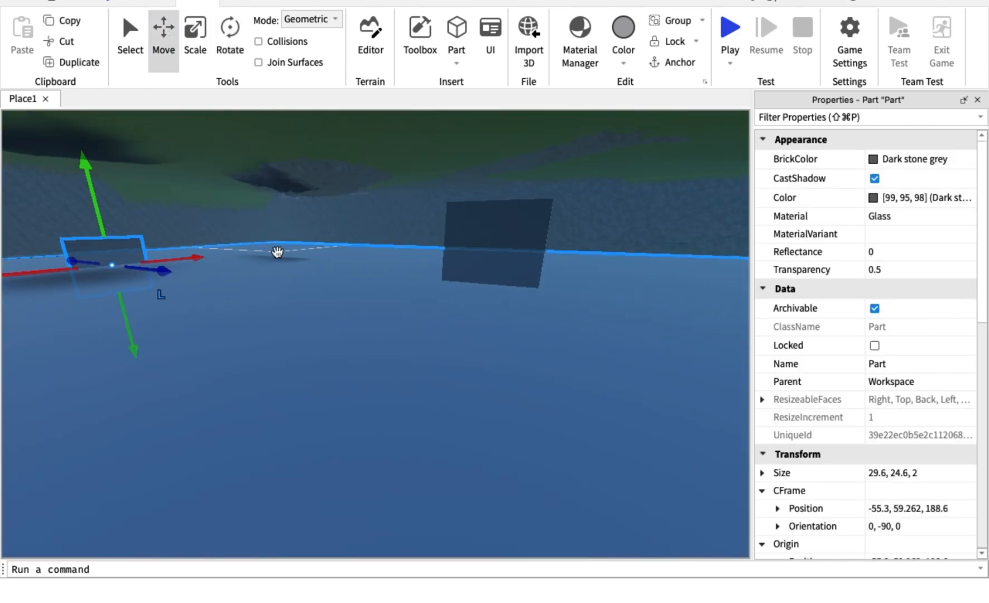
pyautogui.moveTo(163, 275); pyautogui.dragTo(463, 379)
pyautogui.scroll(-3, 464, 380)
pyautogui.moveTo(463, 380); pyautogui.dragTo(464, 380, button='right')
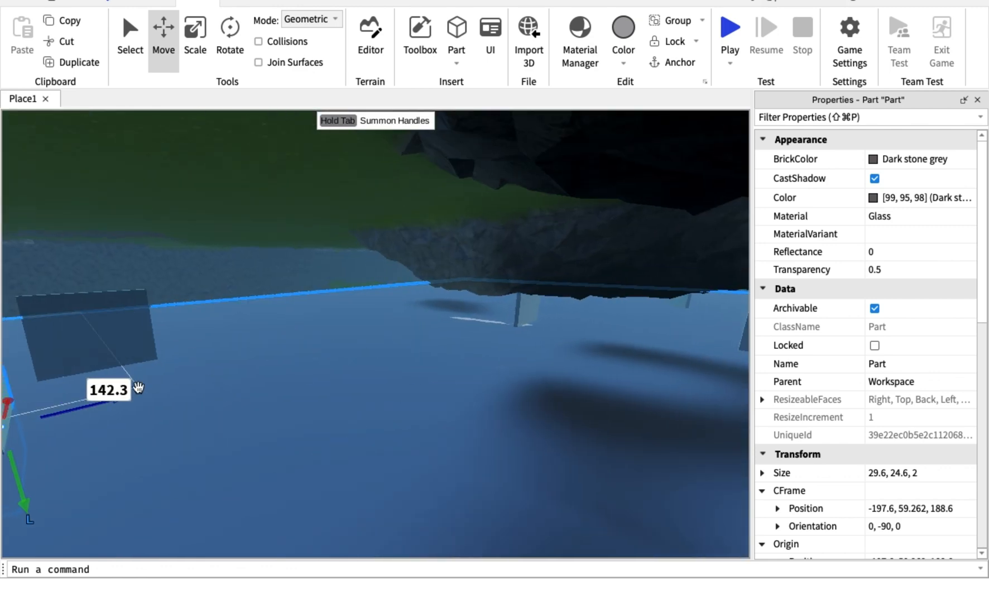
pyautogui.moveTo(86, 407); pyautogui.dragTo(94, 406)
pyautogui.moveTo(719, 316); pyautogui.dragTo(717, 316)
pyautogui.press('f')
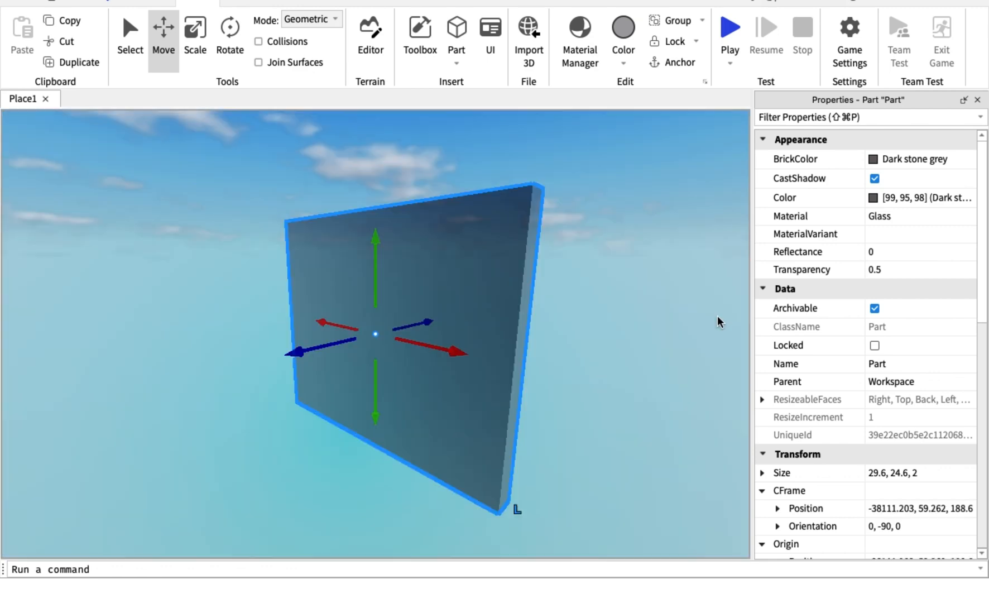
# - Delete the stray glass panel that lies far outside the map
pyautogui.scroll(2, 717, 316)
pyautogui.moveTo(389, 337); pyautogui.dragTo(391, 303)
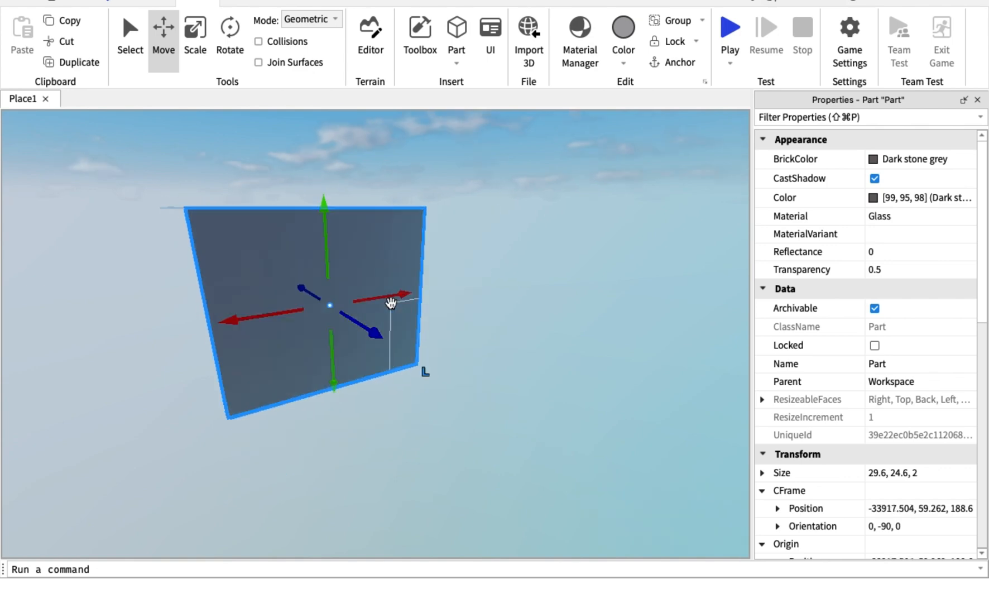
pyautogui.moveTo(391, 303); pyautogui.dragTo(390, 301, button='right')
pyautogui.press('Delete')
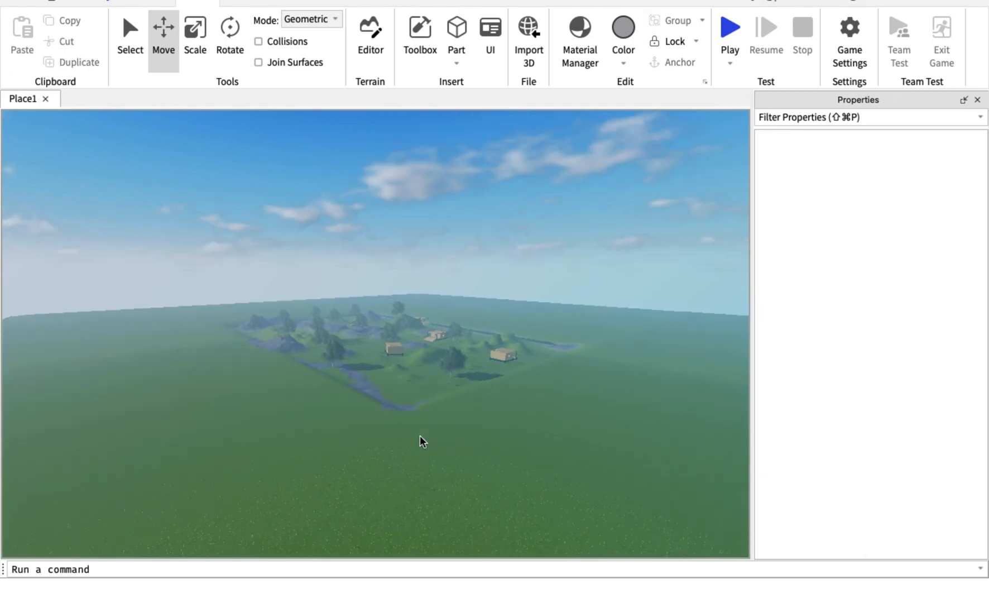
# - Slide the glass panel at about X -55, Z 189 along its thickness axis to X -570
pyautogui.scroll(10, 420, 436)
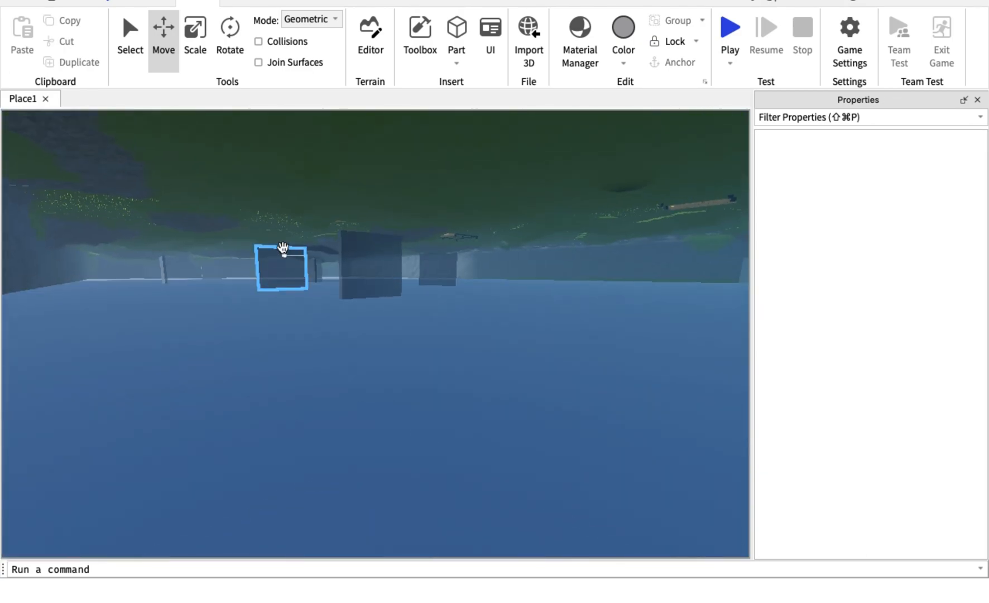
pyautogui.scroll(5, 281, 246)
pyautogui.scroll(5, 282, 246)
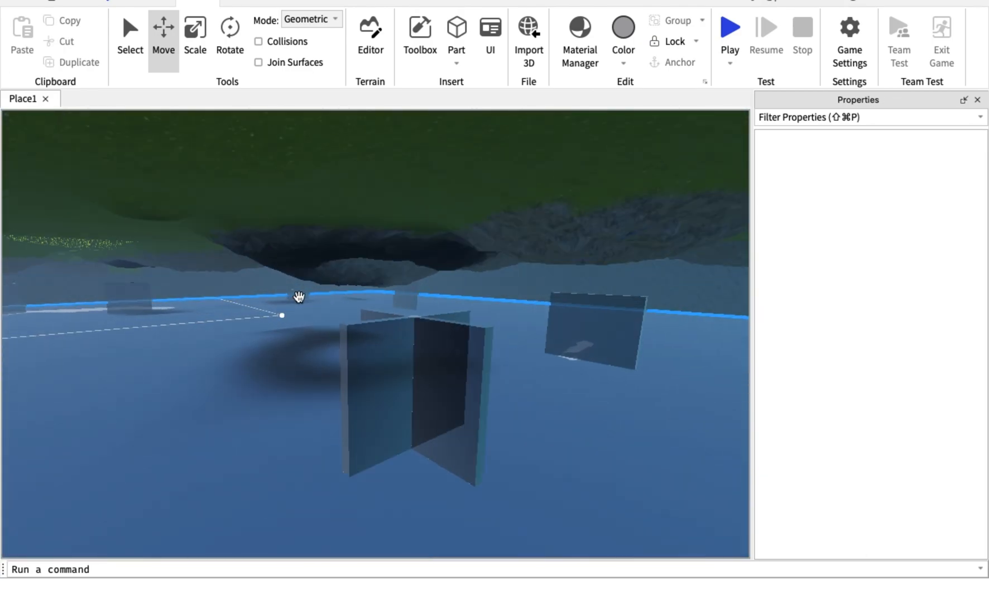
pyautogui.click(298, 294)
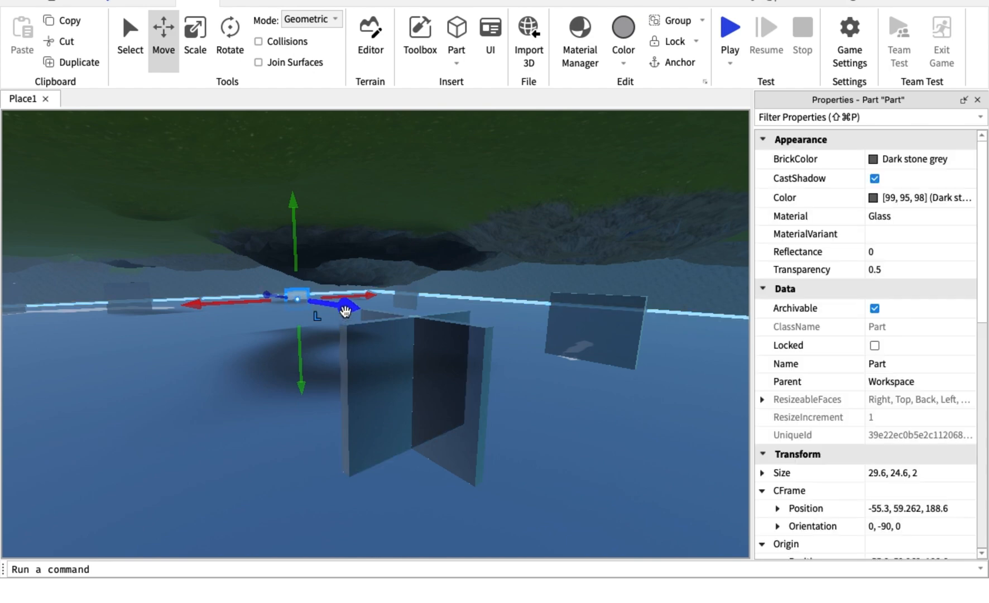
pyautogui.moveTo(345, 311); pyautogui.dragTo(592, 325)
pyautogui.moveTo(592, 325); pyautogui.dragTo(594, 325, button='right')
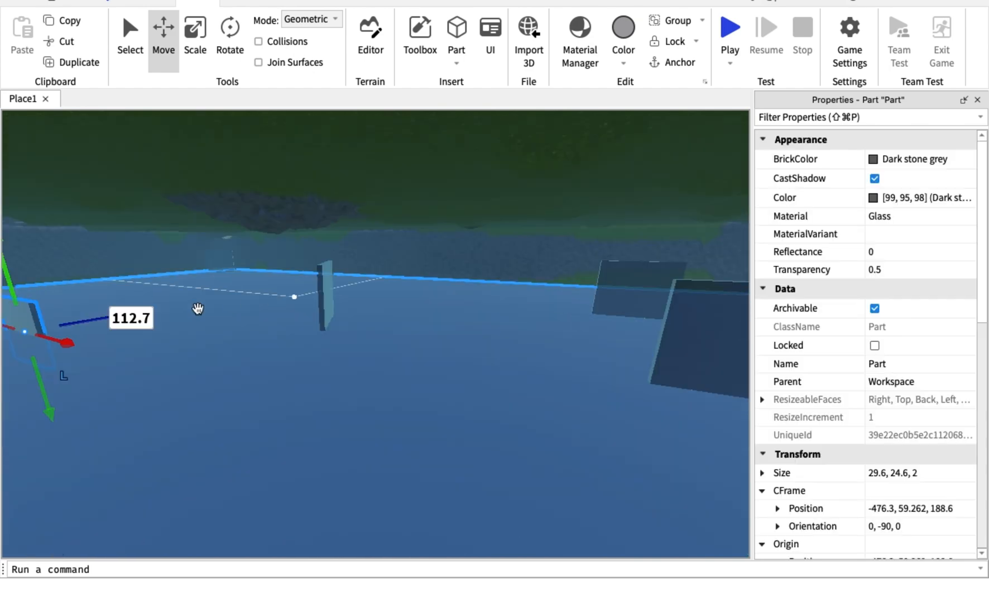
pyautogui.moveTo(104, 314); pyautogui.dragTo(104, 319)
pyautogui.moveTo(277, 287); pyautogui.dragTo(279, 307)
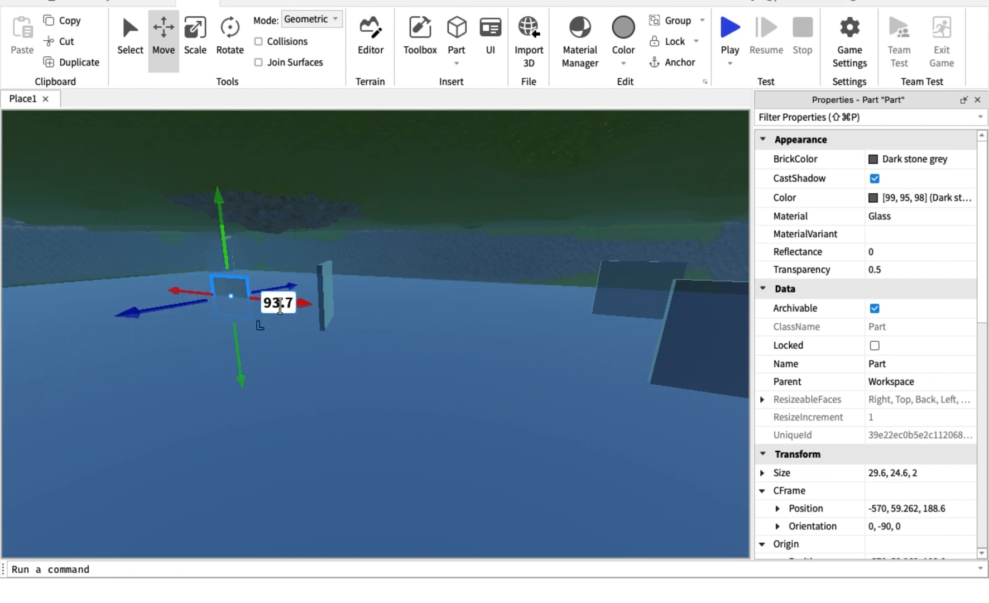
# - Deselect the glass panel and show the Explorer tree to look through the place's services down to StarterPack
pyautogui.click(473, 223)
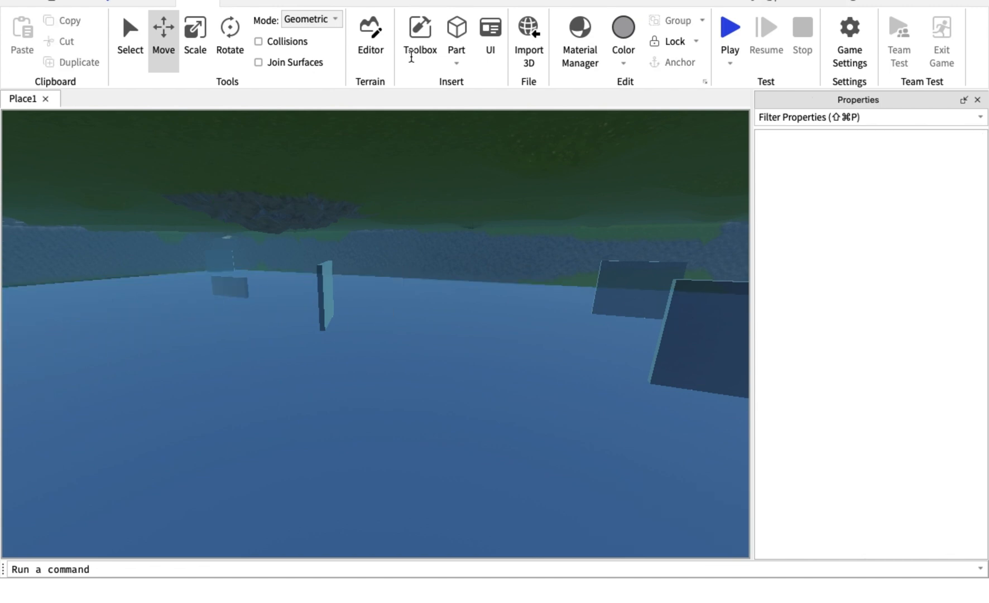
pyautogui.click(382, 2)
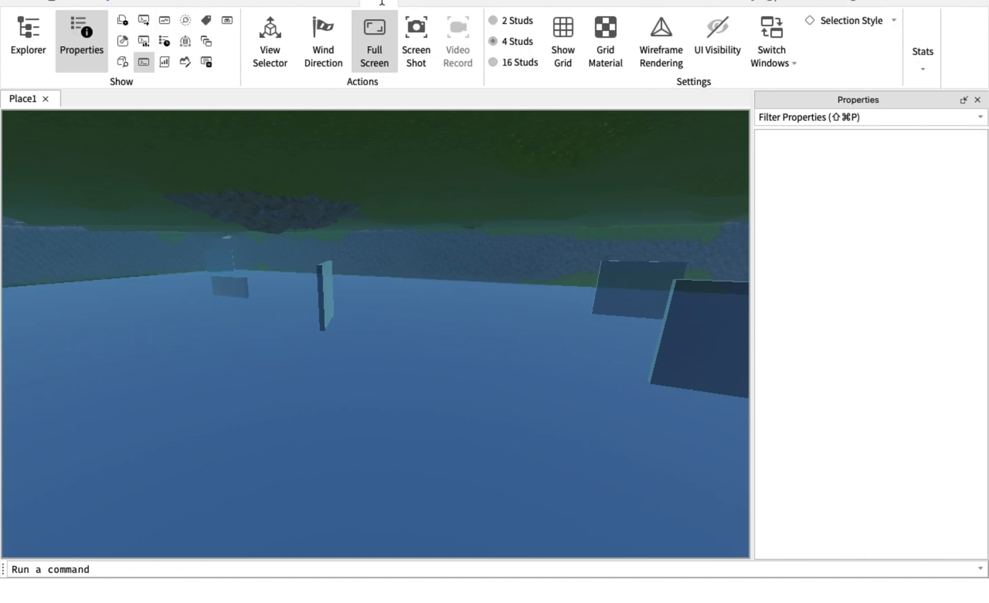
pyautogui.click(14, 36)
pyautogui.scroll(-2, 813, 303)
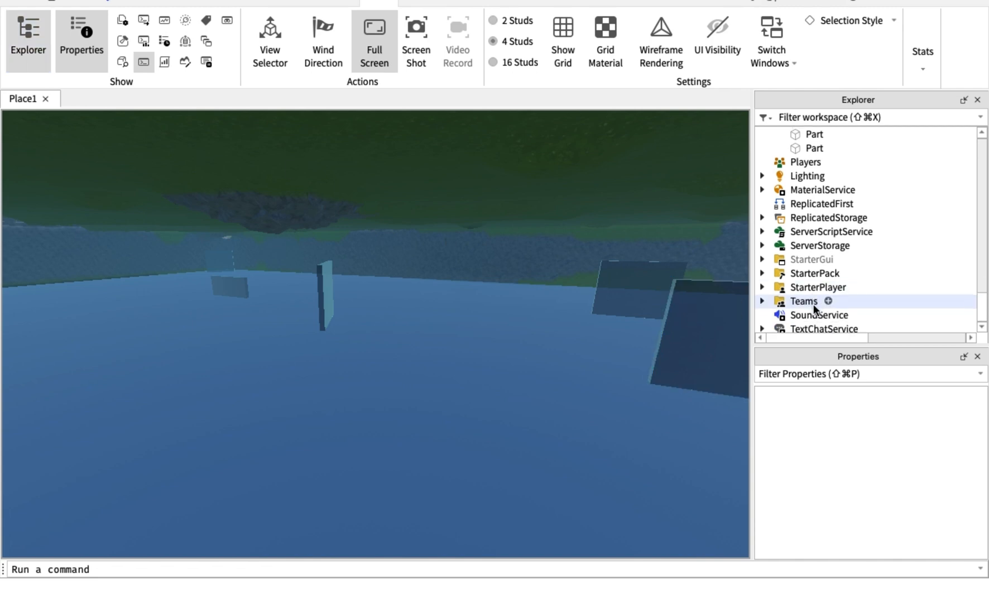
pyautogui.hscroll(2, 812, 304)
pyautogui.hscroll(-2, 813, 303)
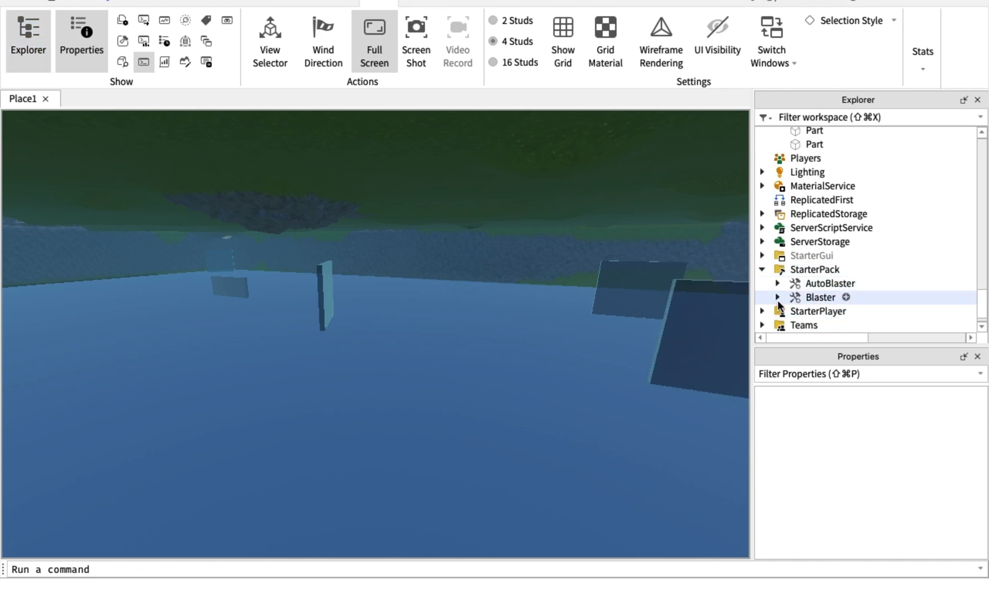
# - Expand the Blaster tool in StarterPack along with its Blaster model and Scripts folder, and open the Blaster script
pyautogui.click(778, 297)
pyautogui.scroll(-3, 781, 299)
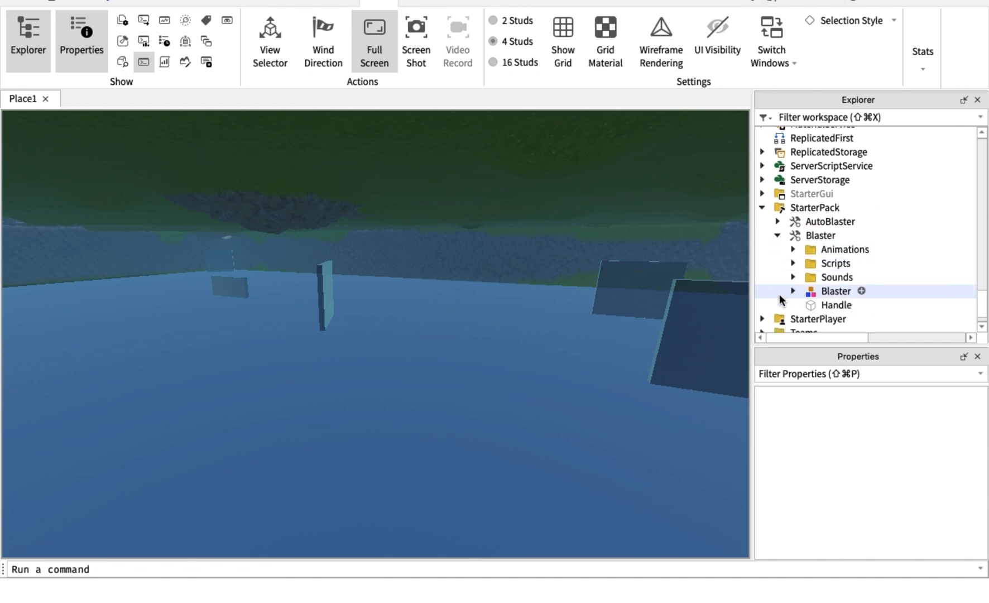
pyautogui.click(794, 290)
pyautogui.scroll(-4, 796, 289)
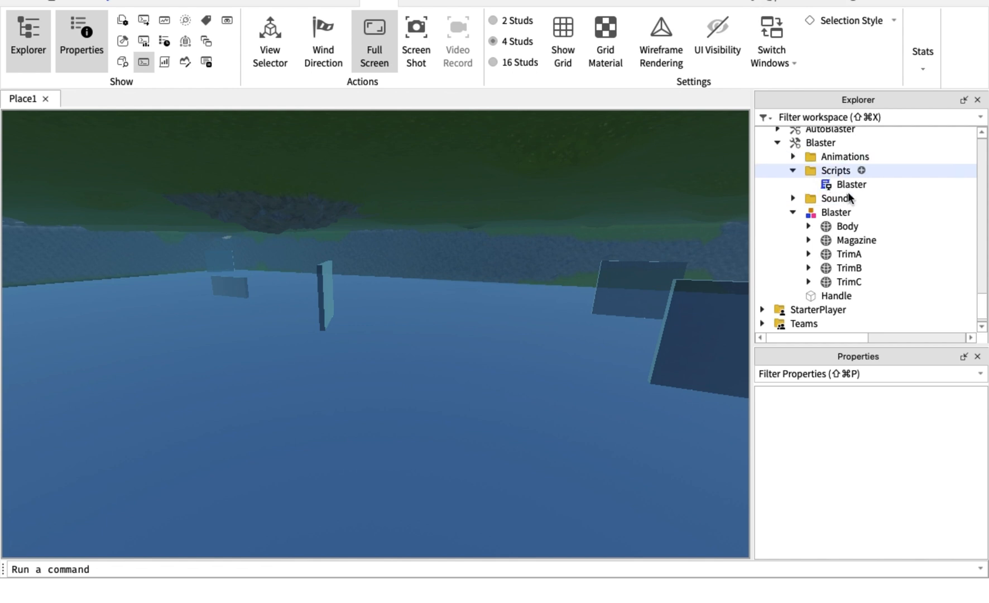
pyautogui.doubleClick(847, 185)
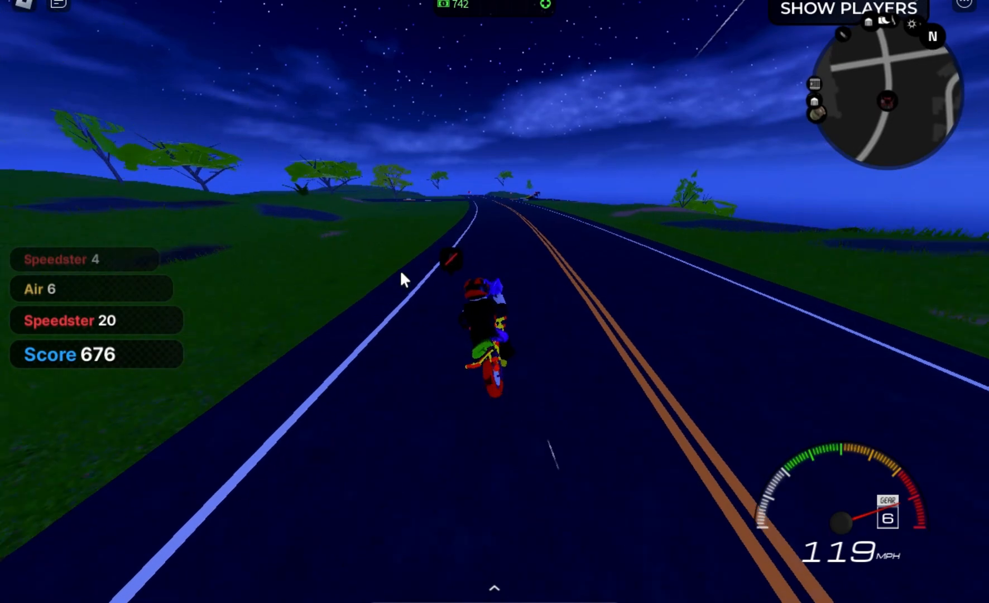
pyautogui.press('d')
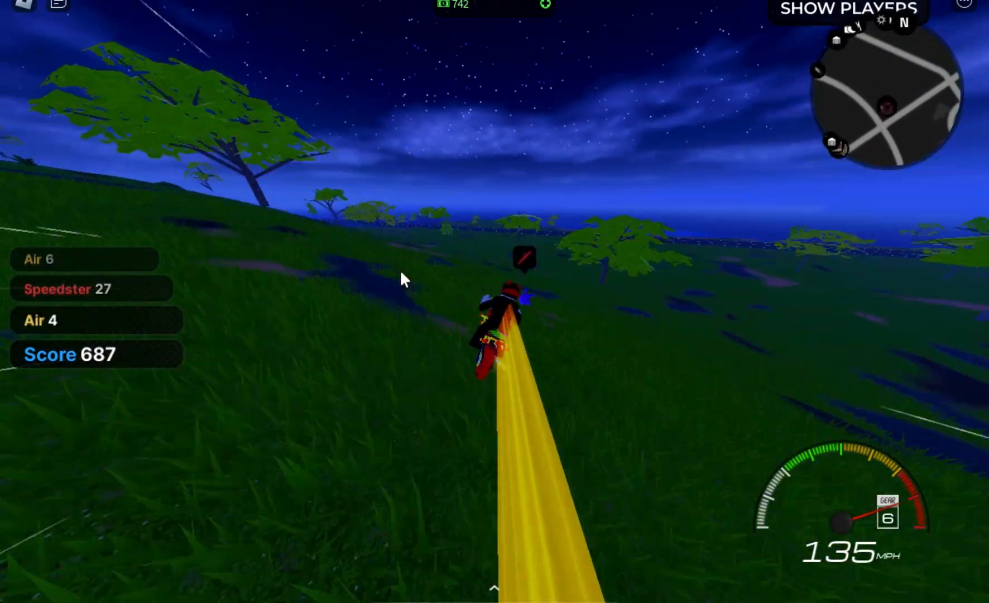
pyautogui.press('a')
pyautogui.press('s')
pyautogui.press('d')
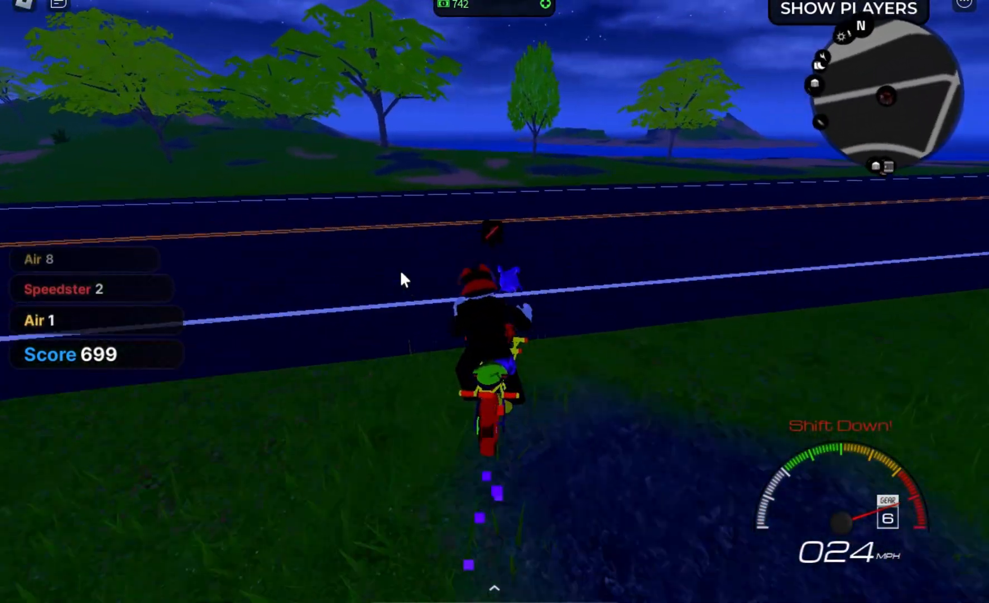
pyautogui.press('w')
pyautogui.press('a')
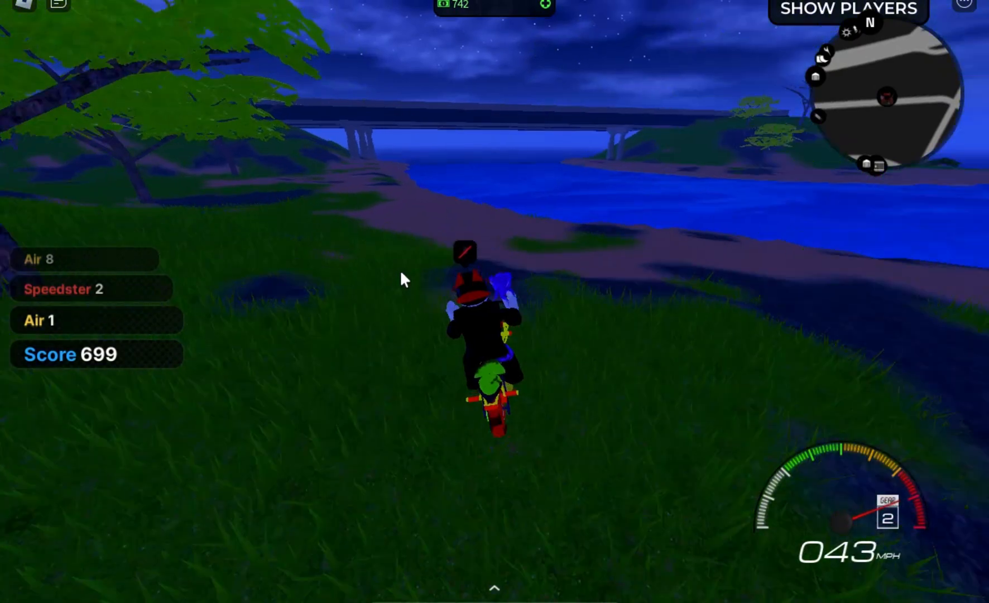
pyautogui.press('w')
pyautogui.press('d')
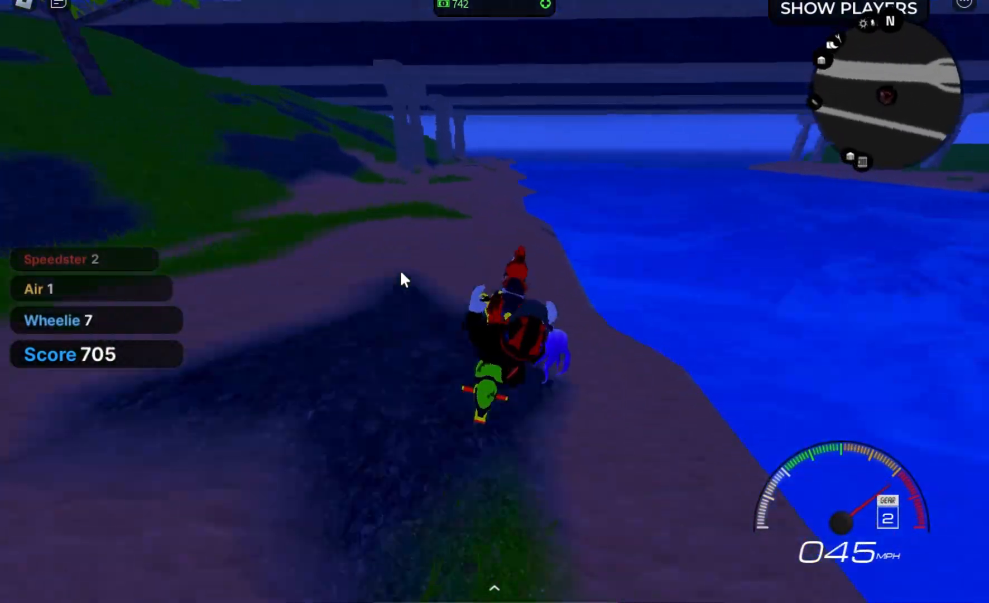
pyautogui.press('w')
pyautogui.press('a')
pyautogui.press('a')
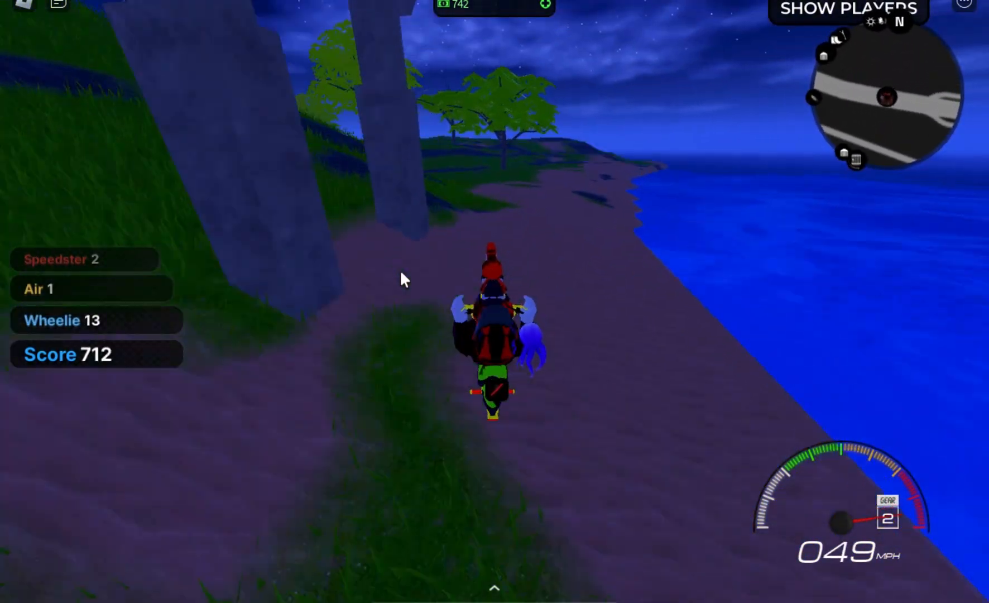
pyautogui.press('a')
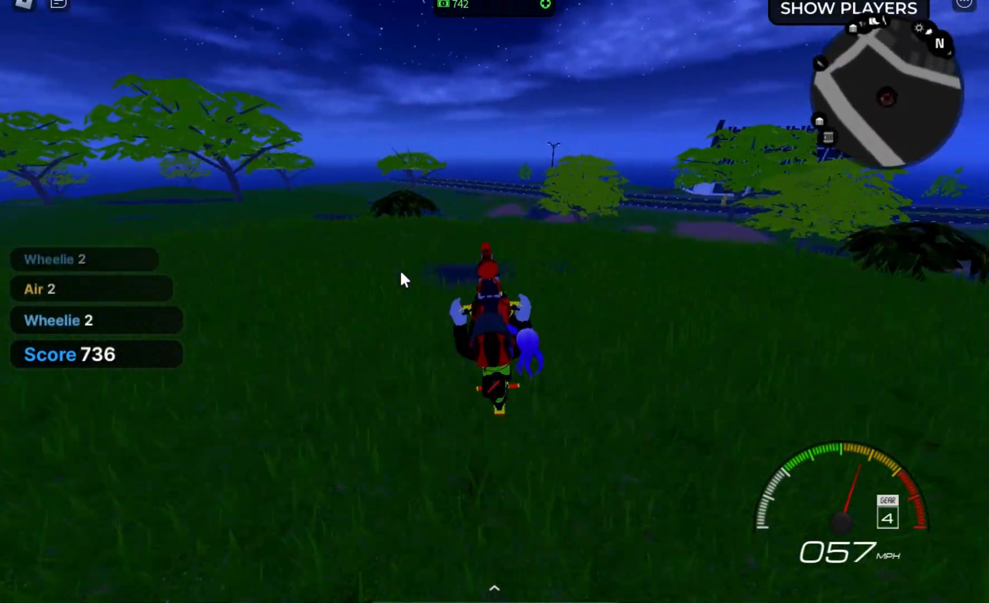
pyautogui.press('a')
pyautogui.press('a')
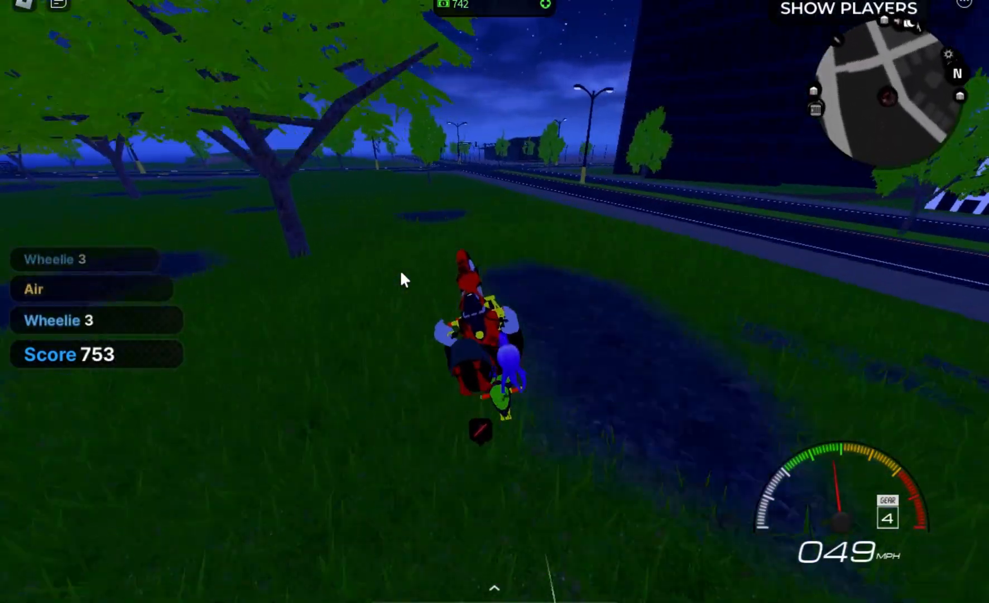
pyautogui.press('d')
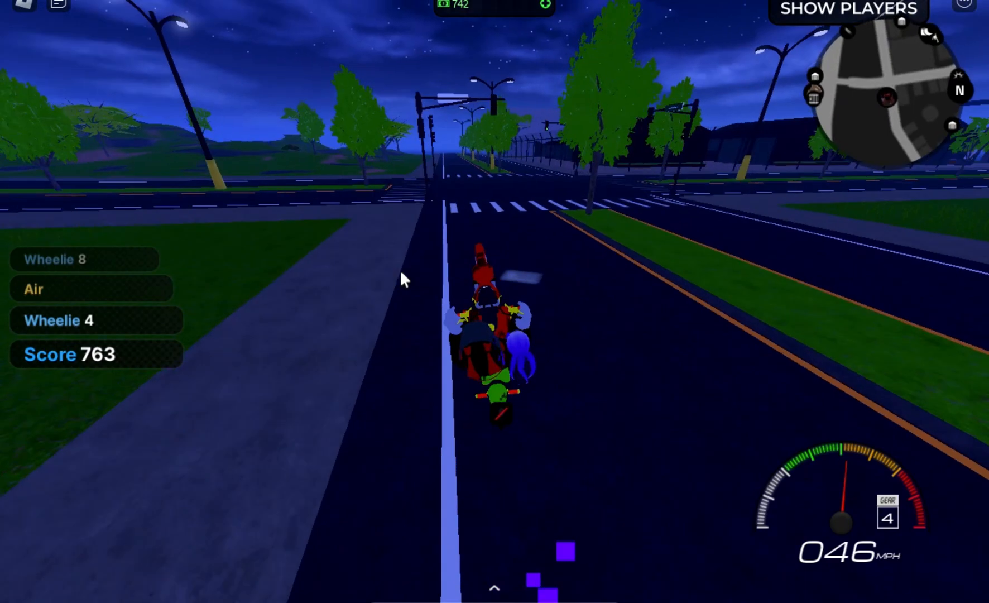
pyautogui.press('w')
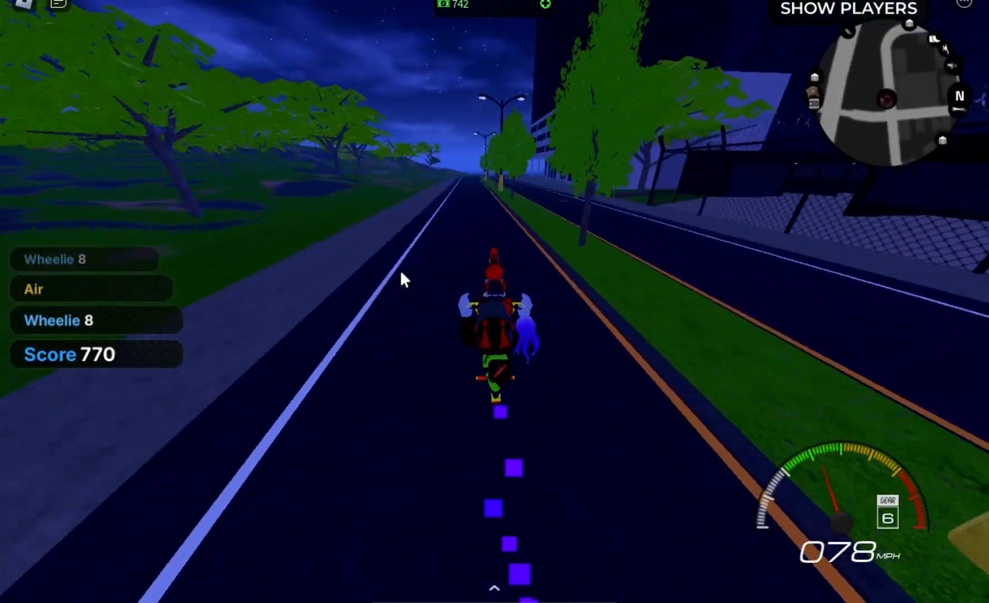
pyautogui.press('a')
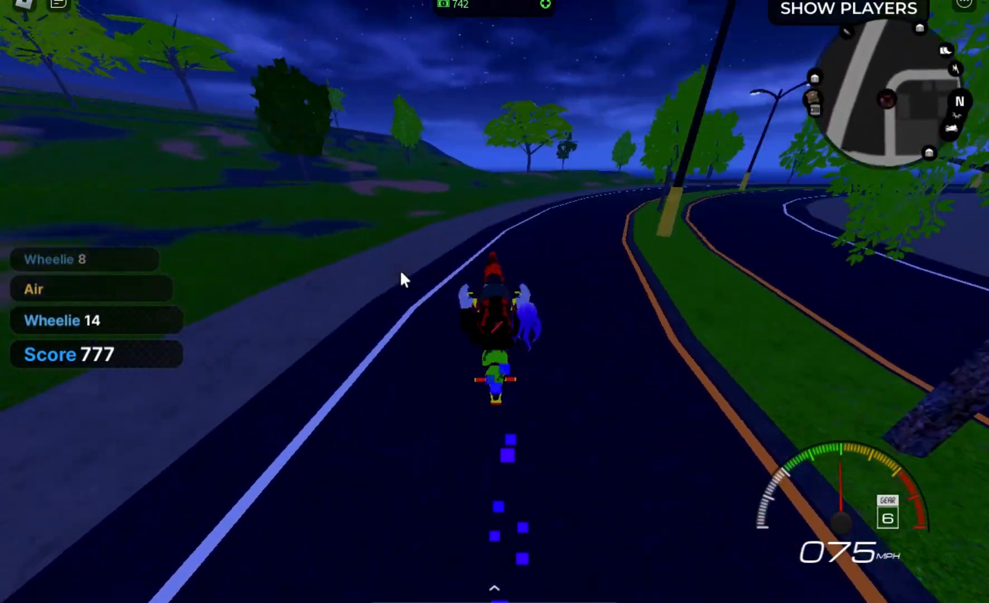
pyautogui.press('d')
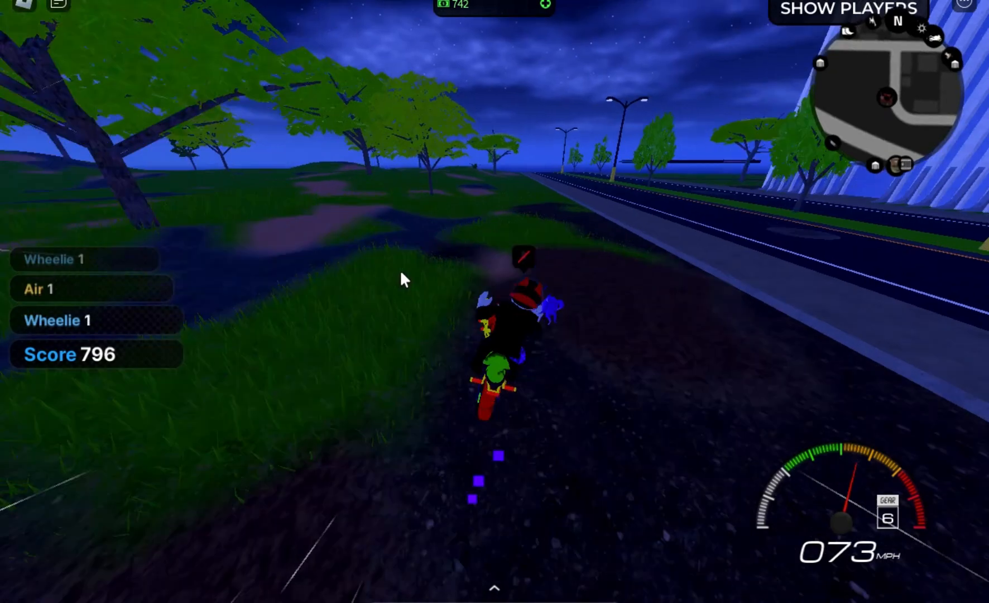
pyautogui.press('d')
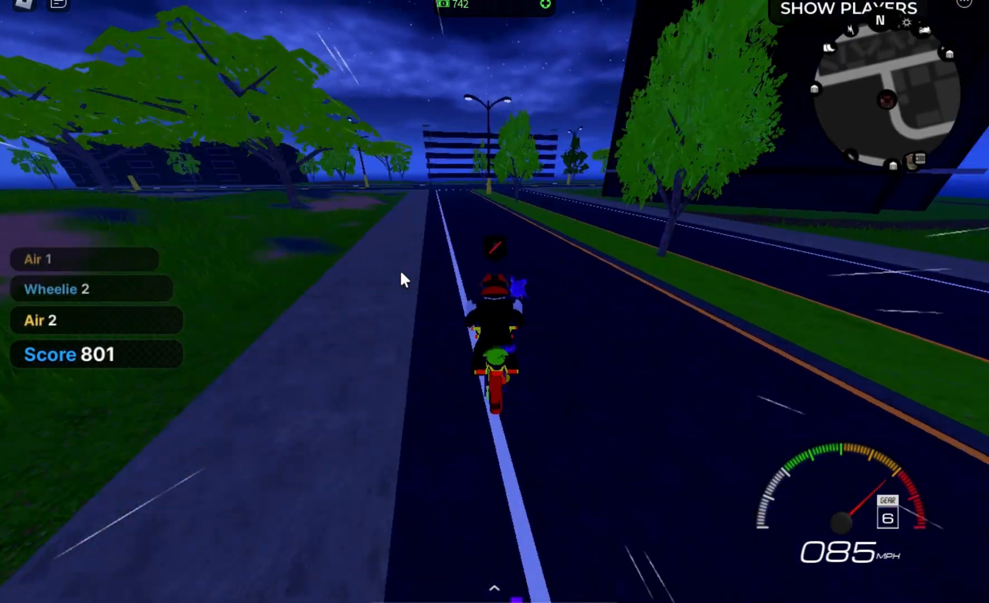
pyautogui.press('s')
pyautogui.press('d')
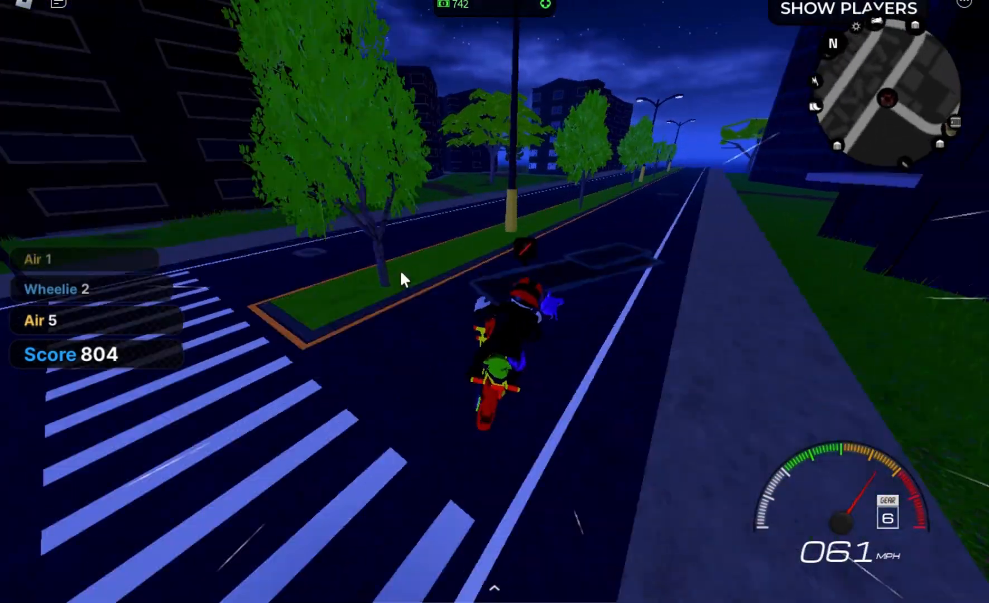
pyautogui.press('a')
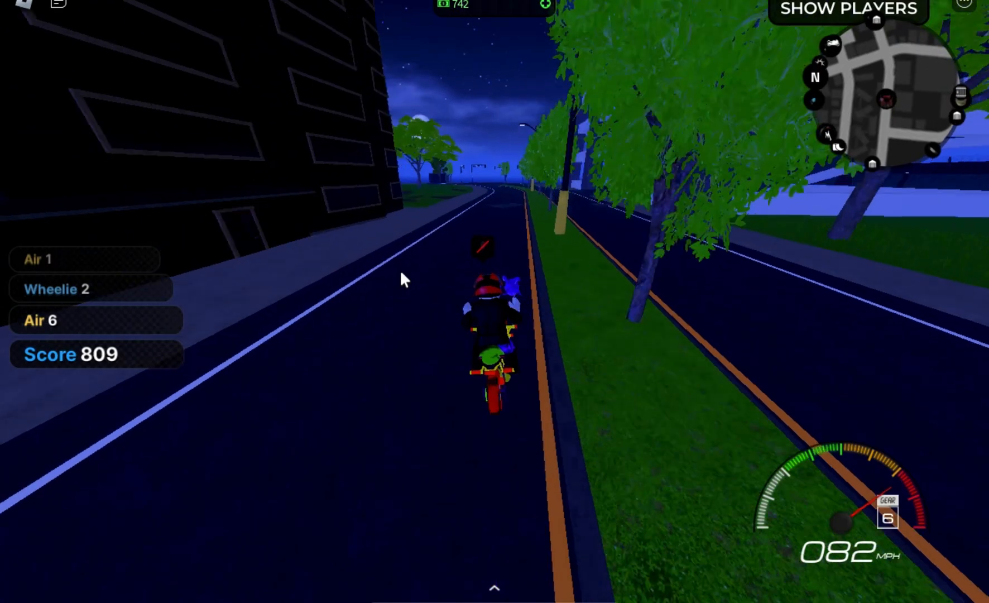
pyautogui.press('a')
pyautogui.press('a')
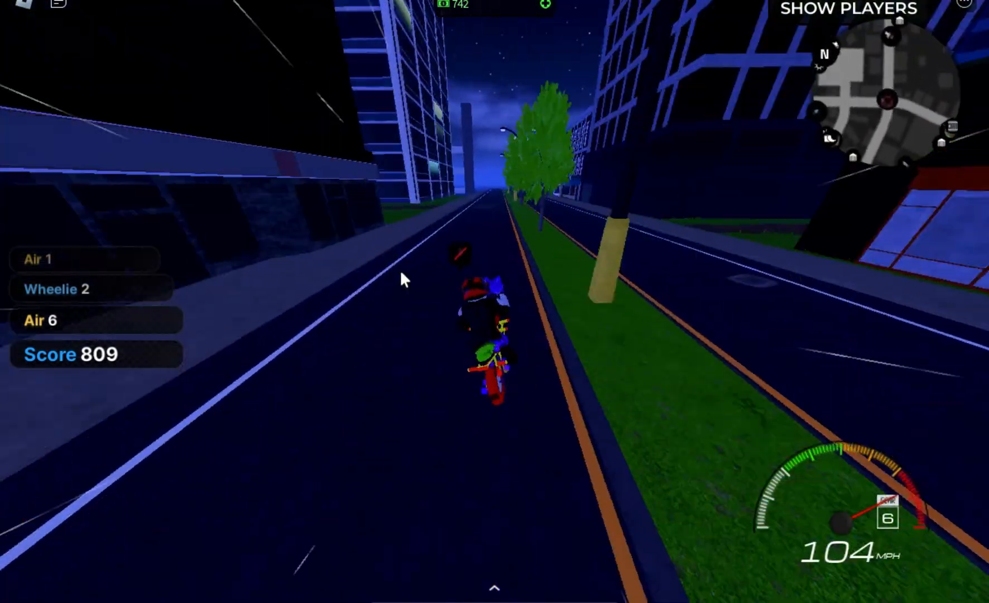
pyautogui.press('d')
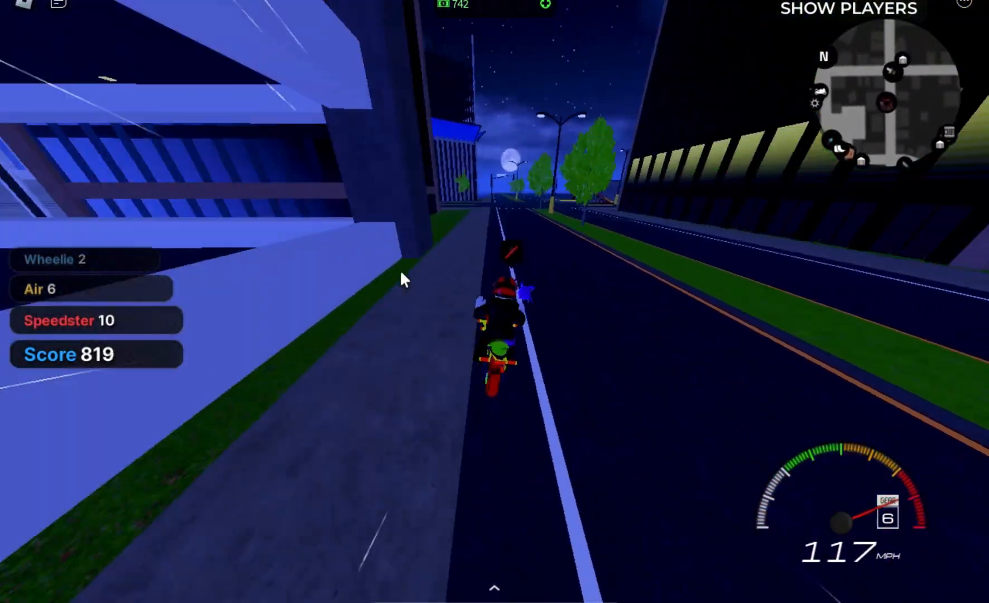
pyautogui.press('a')
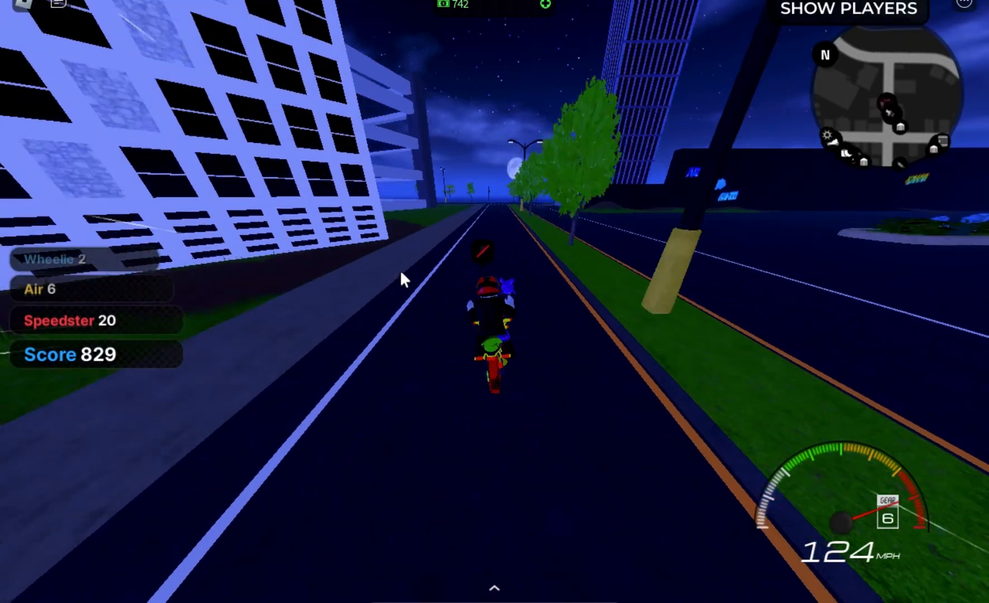
pyautogui.press('d')
pyautogui.press('a')
pyautogui.press('s')
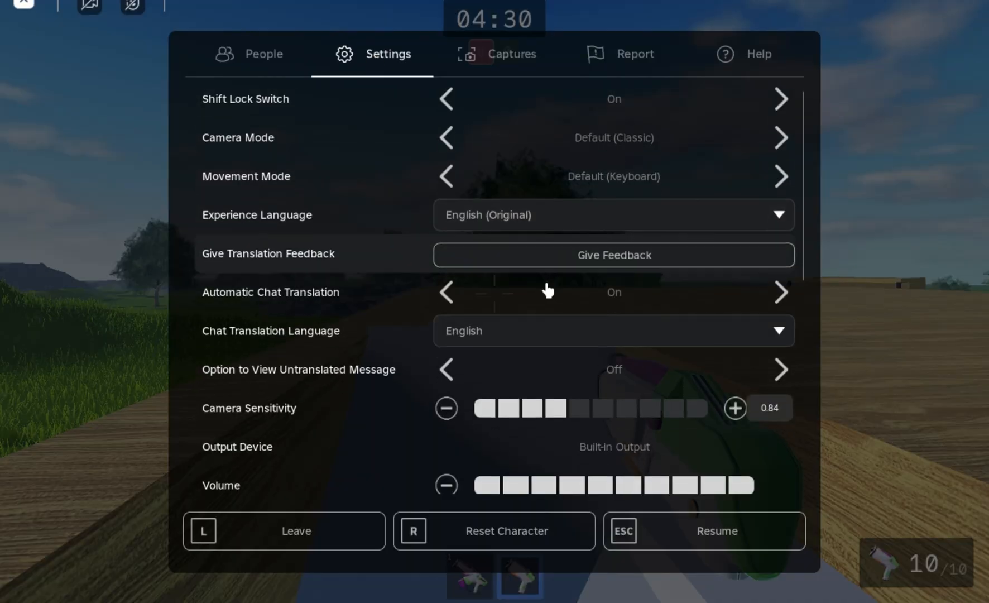
# - Raise the in-game graphics quality to its maximum and resume the play test
pyautogui.scroll(-5, 545, 287)
pyautogui.scroll(-1, 547, 290)
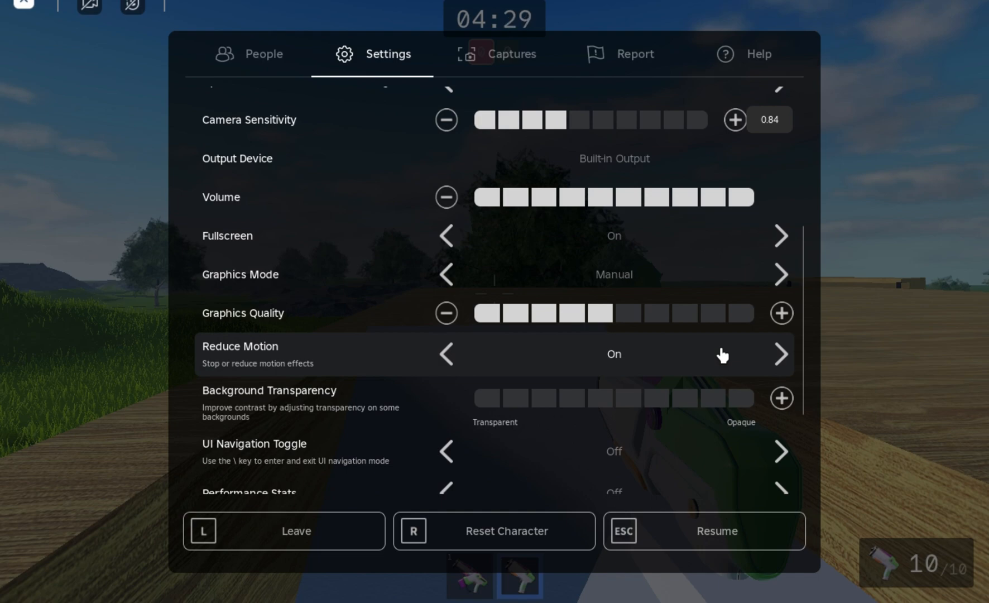
pyautogui.press('Escape')
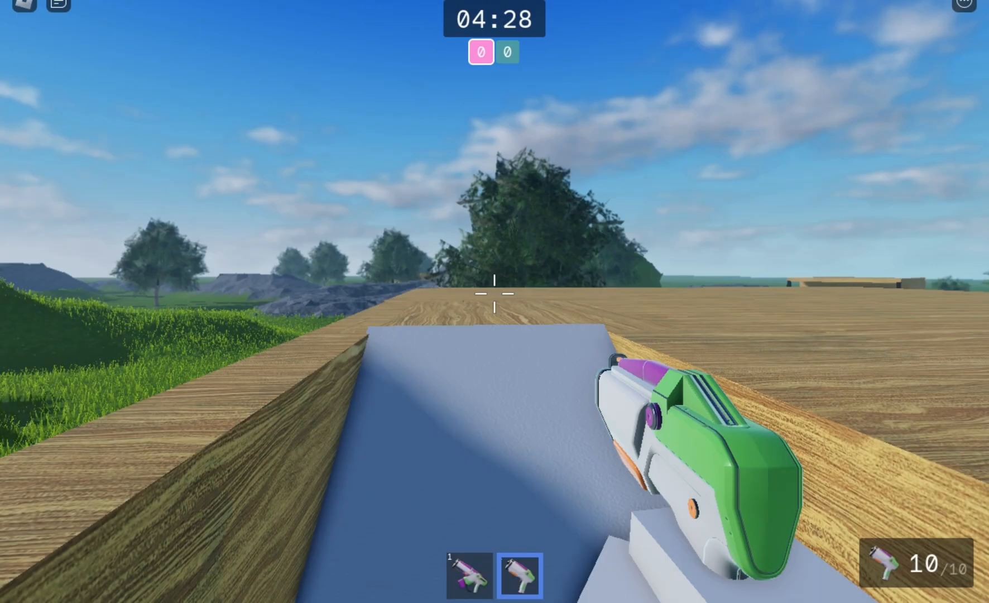
# - Walk across the wooden hut roof facing the grass field, equip the AutoBlaster and test-fire it
pyautogui.press('w')
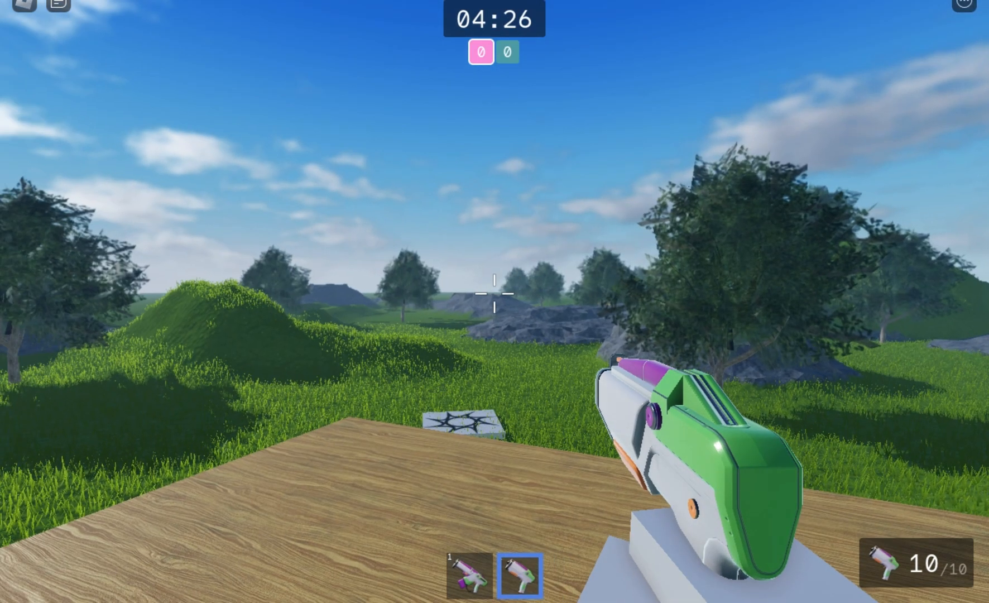
pyautogui.press('1')
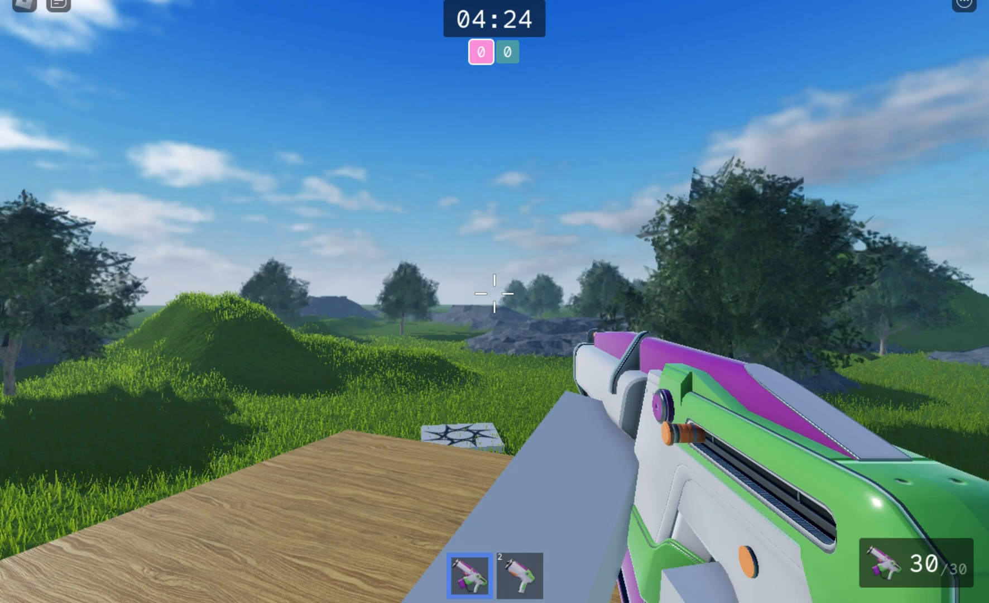
pyautogui.click(494, 293)
# - Lower the in-game graphics quality to five of ten bars and return to the game
pyautogui.press('Escape')
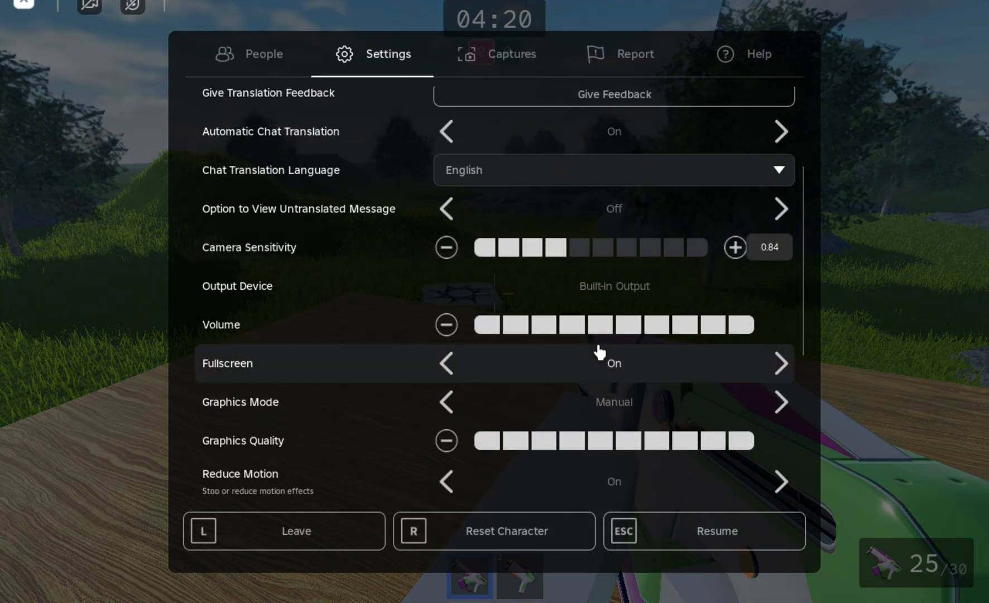
pyautogui.scroll(-1, 613, 463)
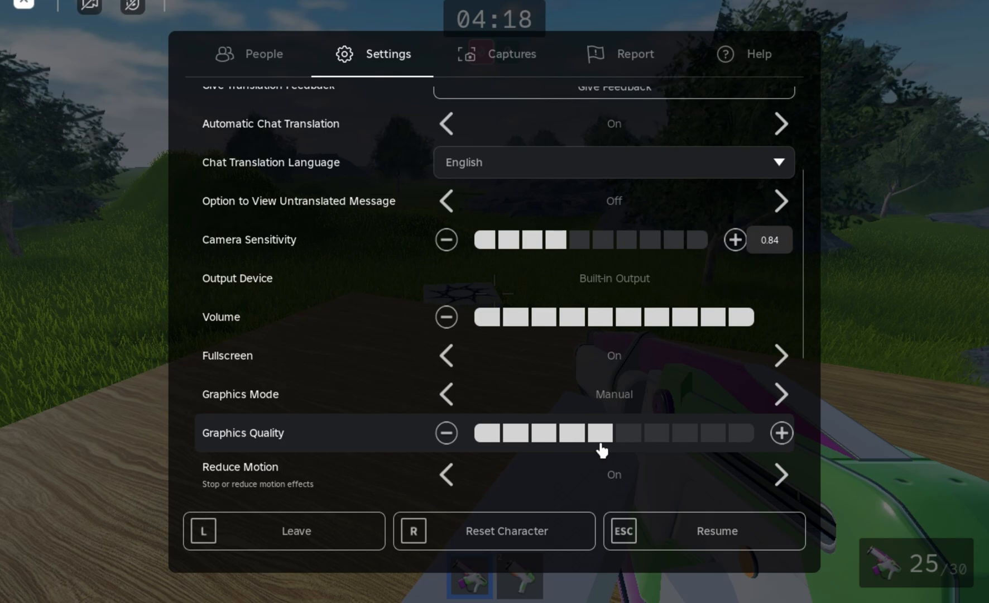
pyautogui.press('Escape')
# - Fire the AutoBlaster across the grass field from the hut roof and reload it
pyautogui.click(494, 293)
pyautogui.click(494, 293)
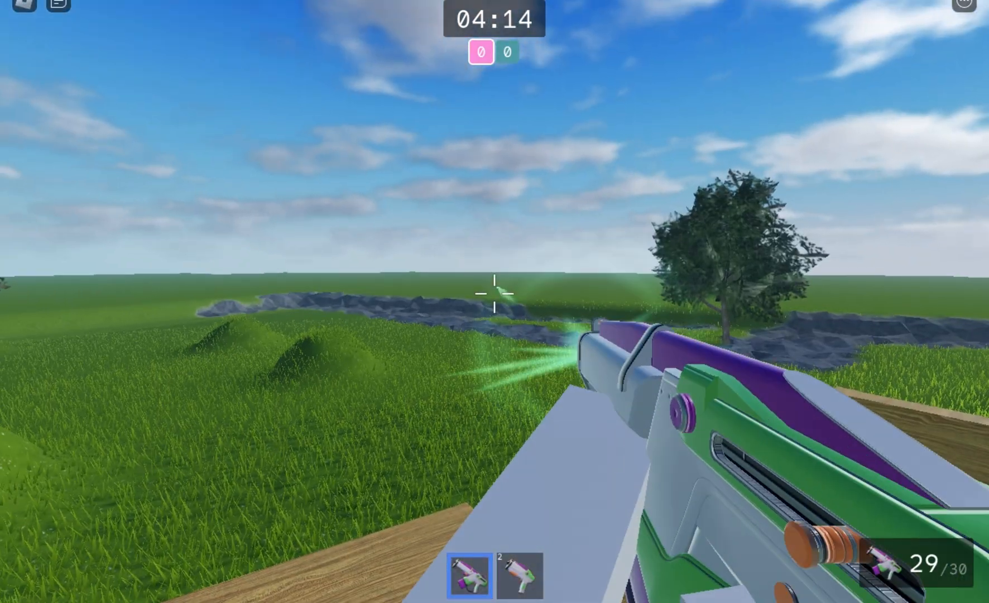
pyautogui.click(494, 293)
pyautogui.press('r')
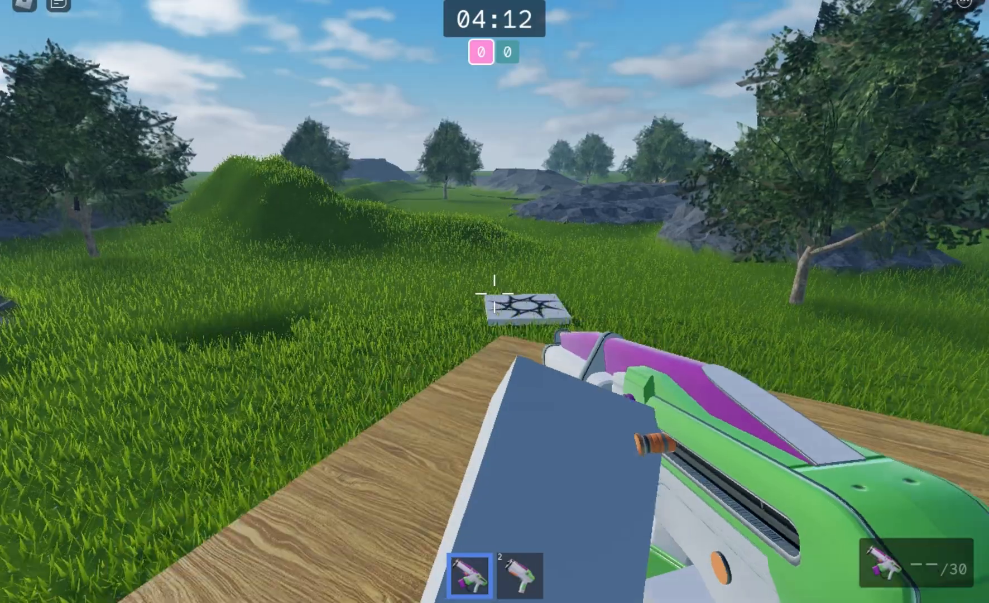
# - Switch to the Blaster and test-fire it repeatedly while moving off the roof toward the spawn pad
pyautogui.press('2')
pyautogui.click(494, 294)
pyautogui.click(494, 293)
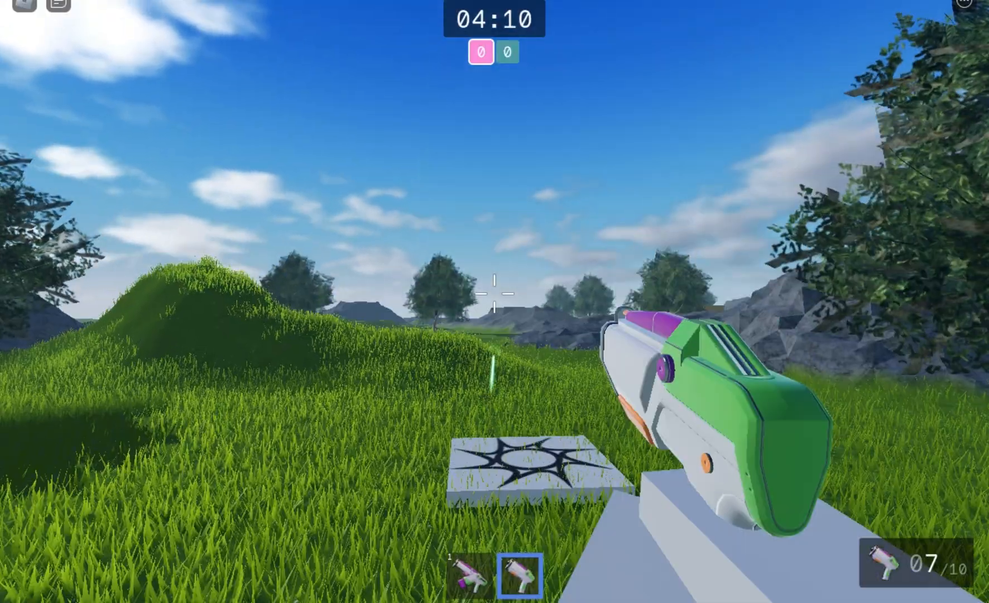
pyautogui.click(493, 293)
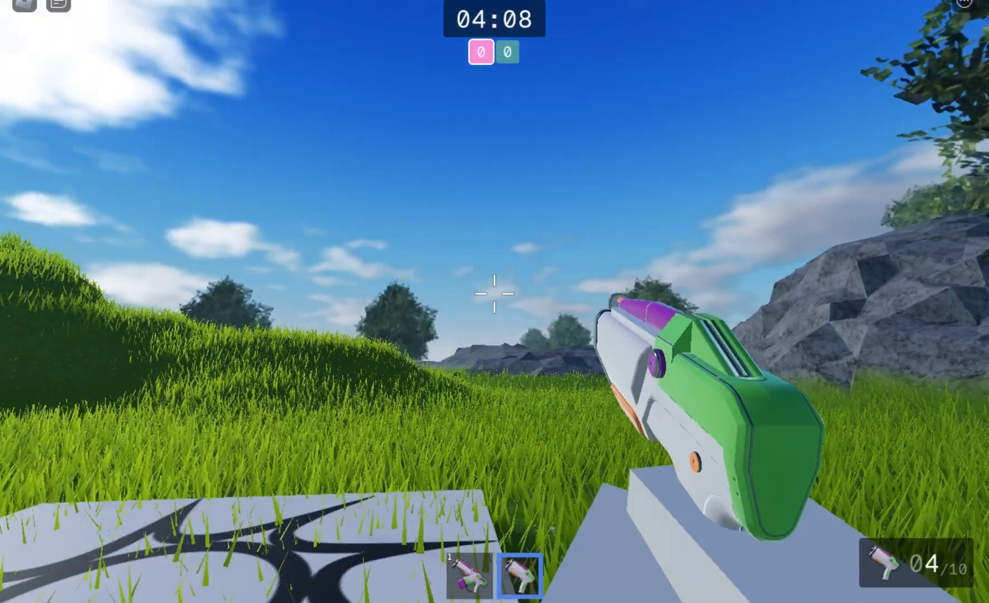
# - Test-fire the AutoBlaster over the rocky hill and drop through the rock opening into the underground chamber
pyautogui.press('r')
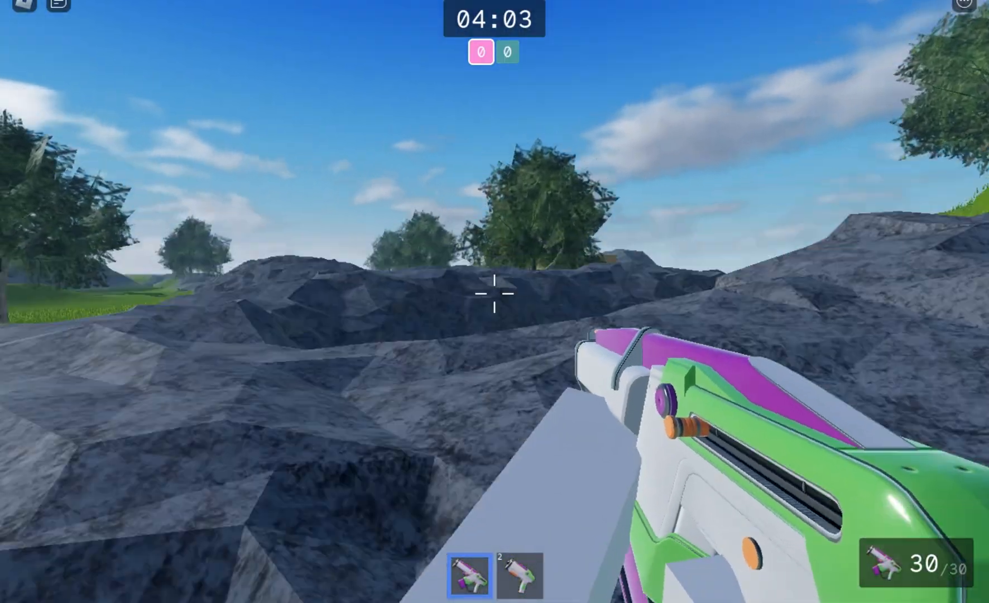
pyautogui.click(494, 293)
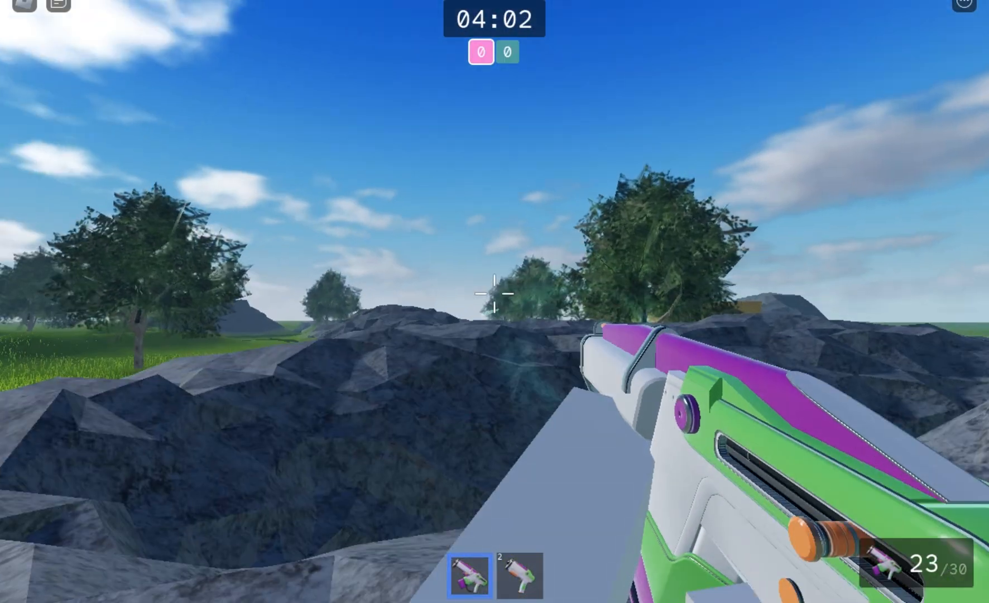
pyautogui.press('w')
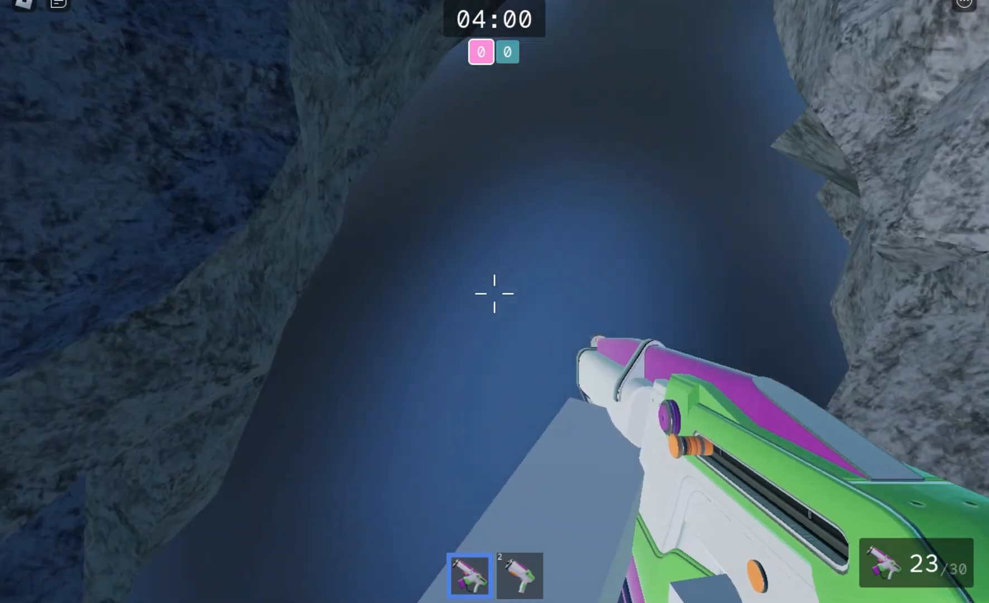
pyautogui.press('w')
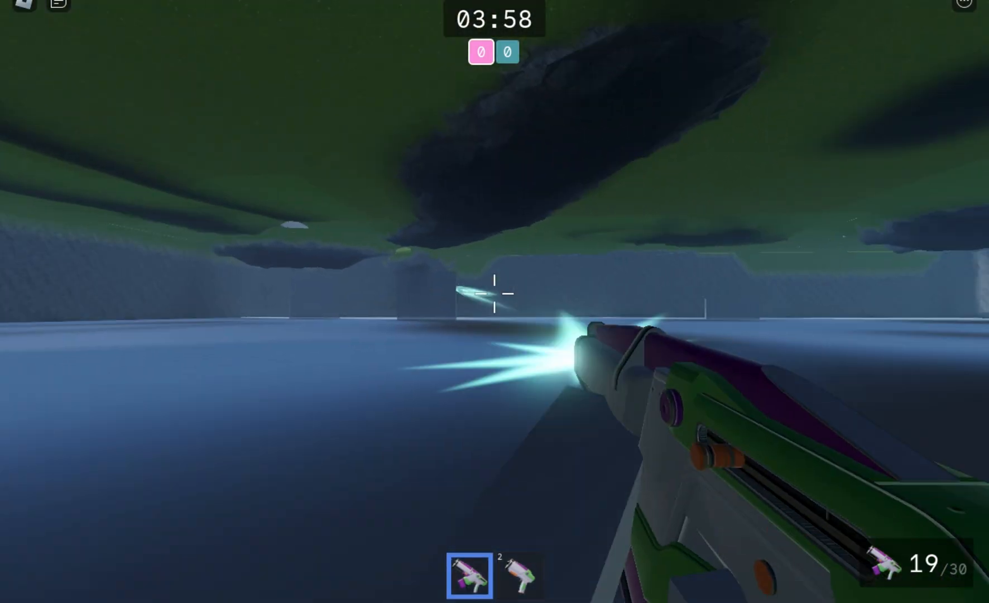
# - Fire the AutoBlaster across the underground chamber and walk up to the tall intersecting glass panels
pyautogui.click(494, 293)
pyautogui.press('w')
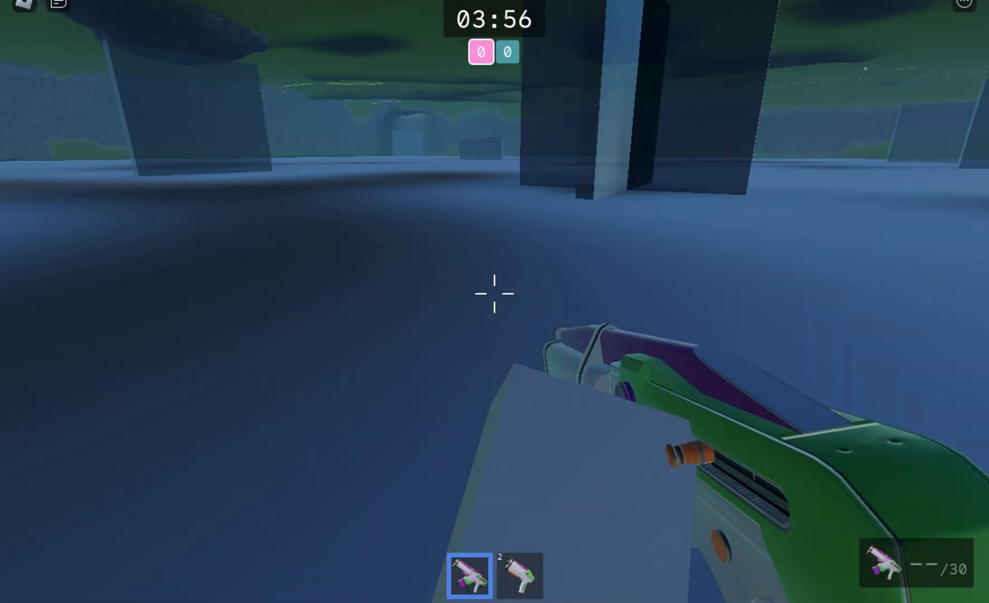
pyautogui.press('w')
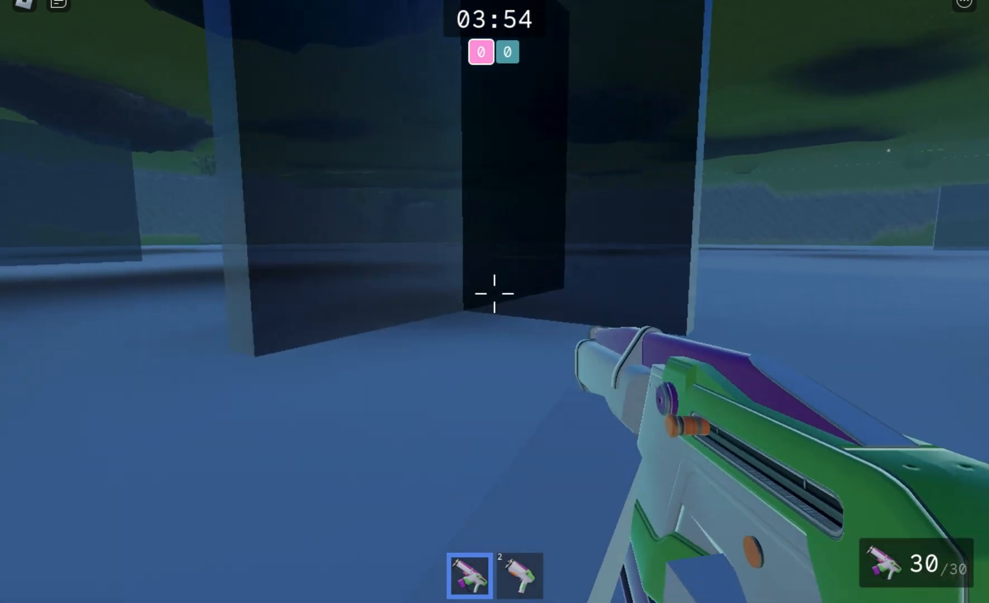
pyautogui.press('w')
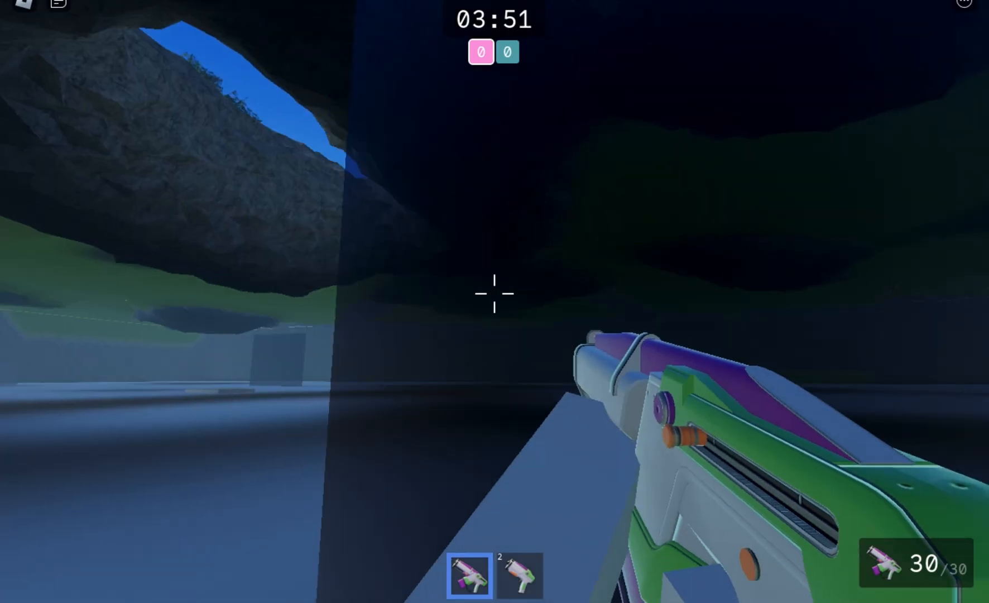
# - Test-fire the AutoBlaster past the standing glass panels toward the far chamber wall, reloading between bursts
pyautogui.click(494, 293)
pyautogui.click(495, 293)
pyautogui.press('r')
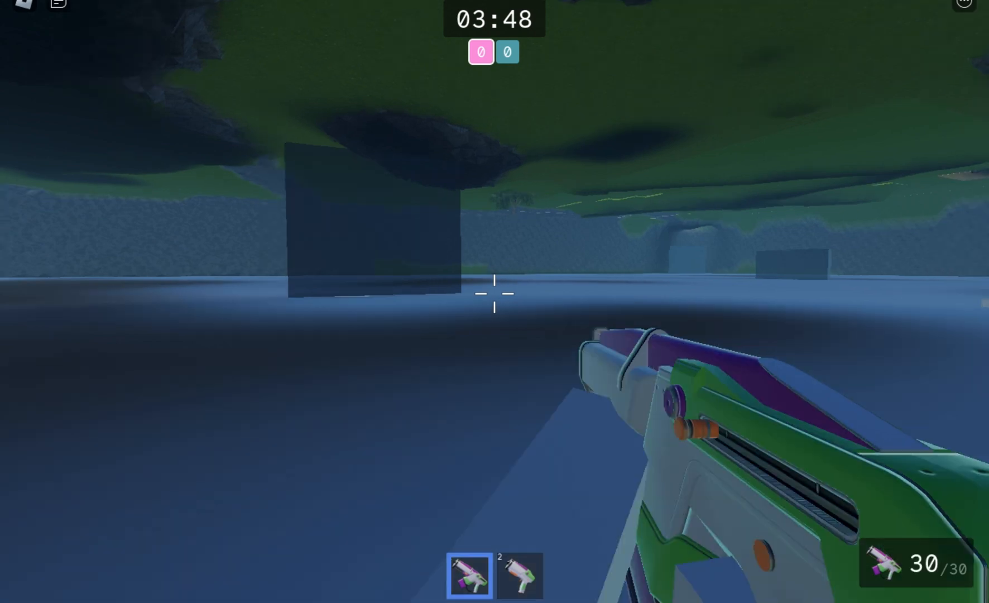
pyautogui.click(494, 293)
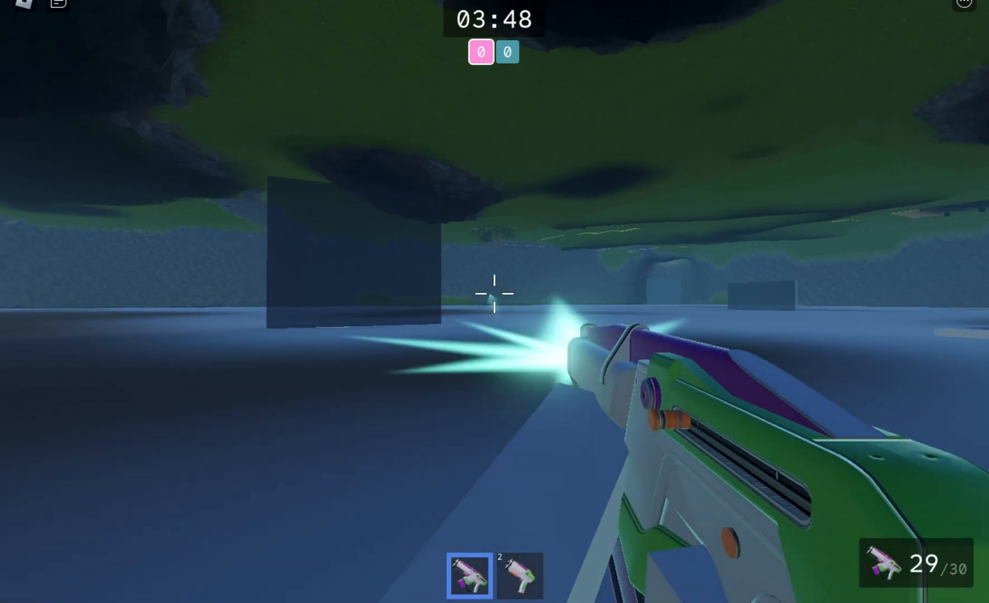
pyautogui.press('w')
pyautogui.click(494, 293)
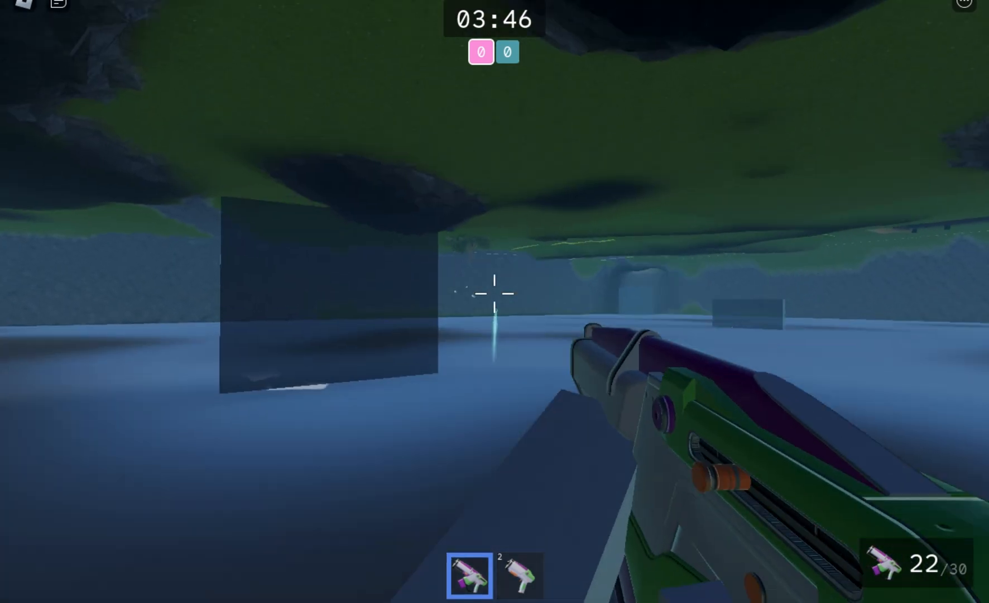
pyautogui.press('r')
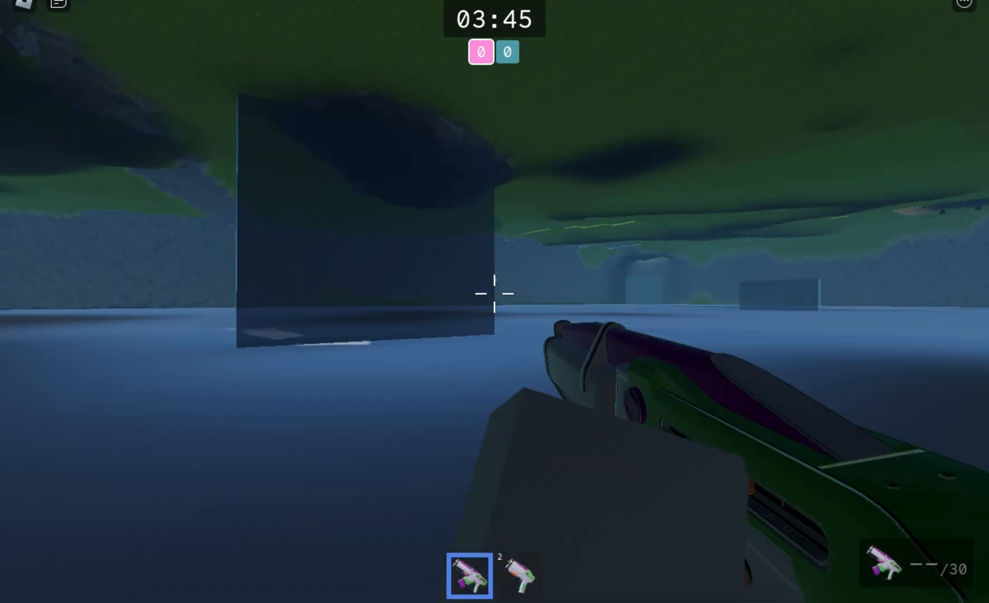
pyautogui.click(495, 293)
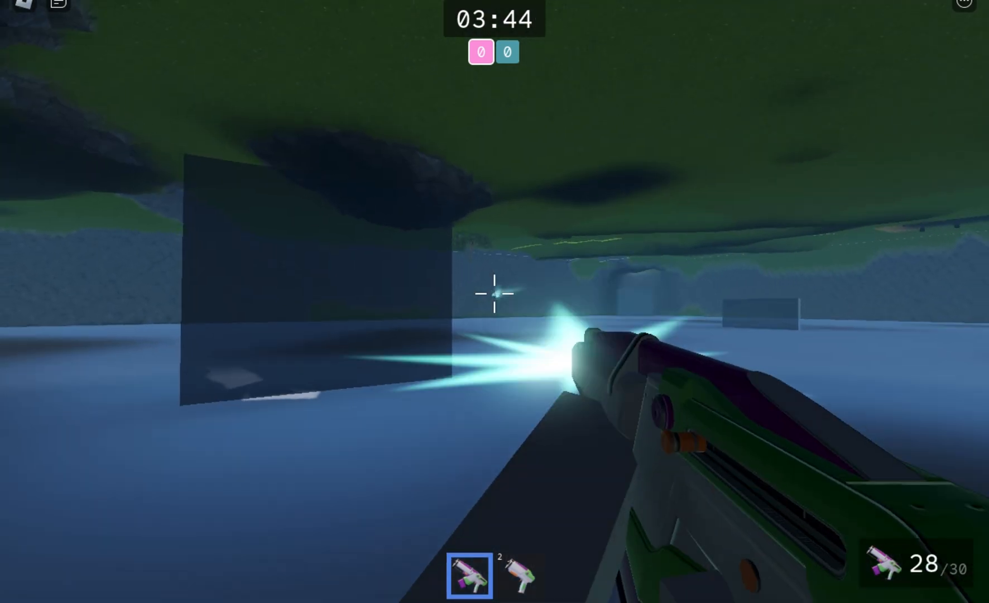
# - Fire the AutoBlaster at the chamber's rock ceiling and through its sky opening, reloading whenever ammo runs low
pyautogui.click(494, 293)
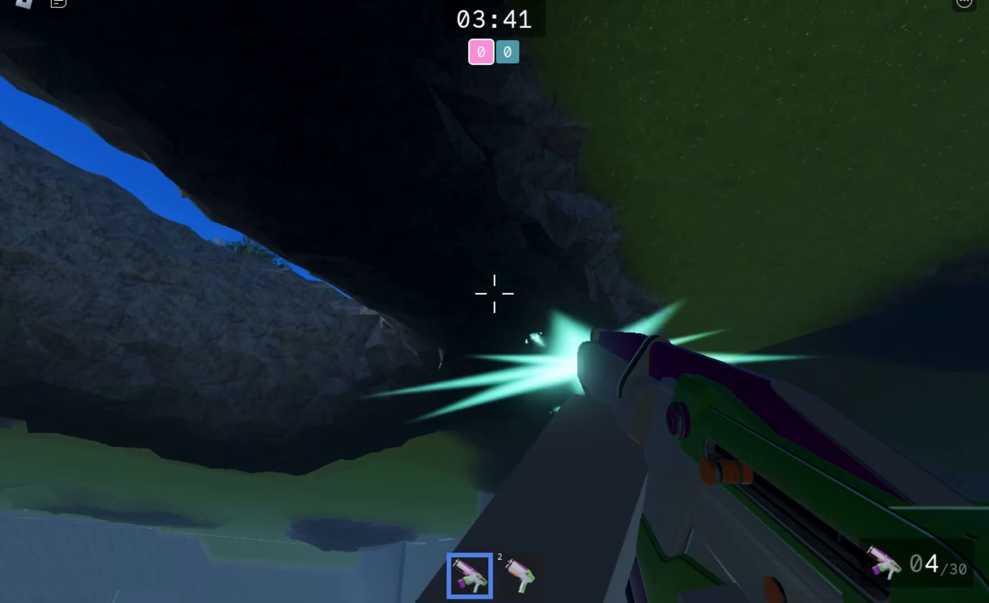
pyautogui.click(495, 293)
pyautogui.press('r')
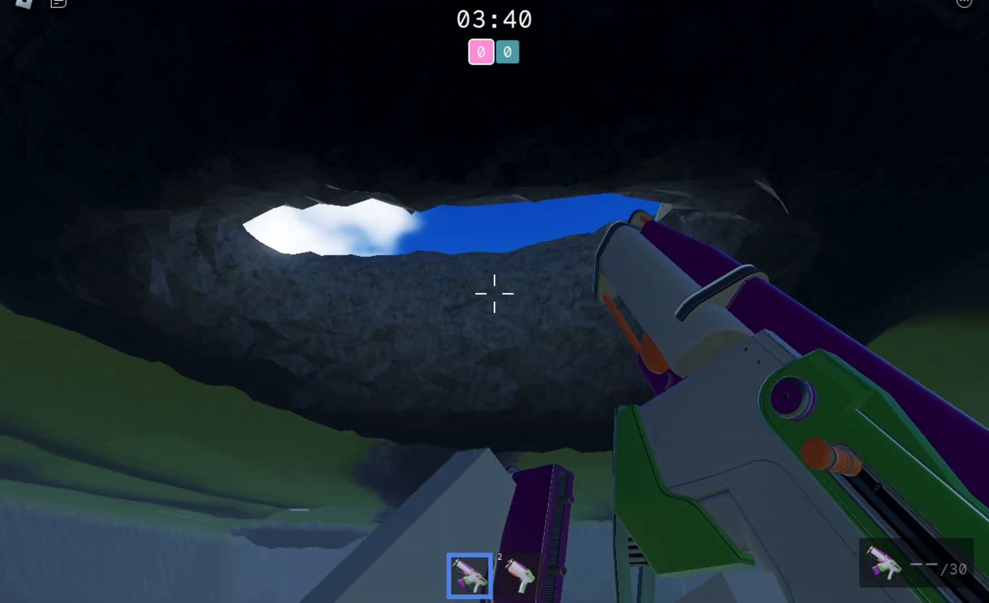
pyautogui.click(495, 293)
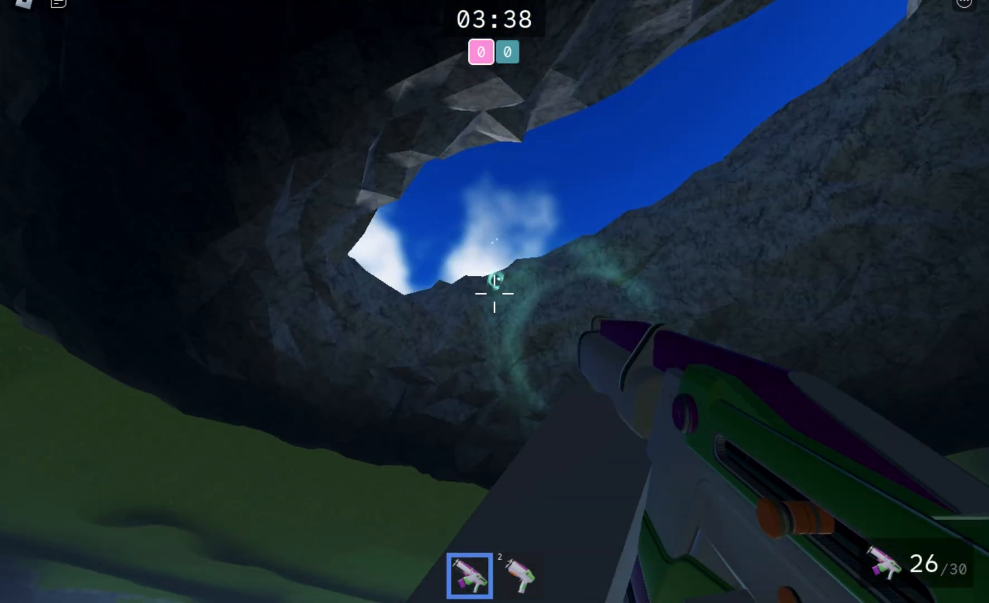
pyautogui.click(494, 293)
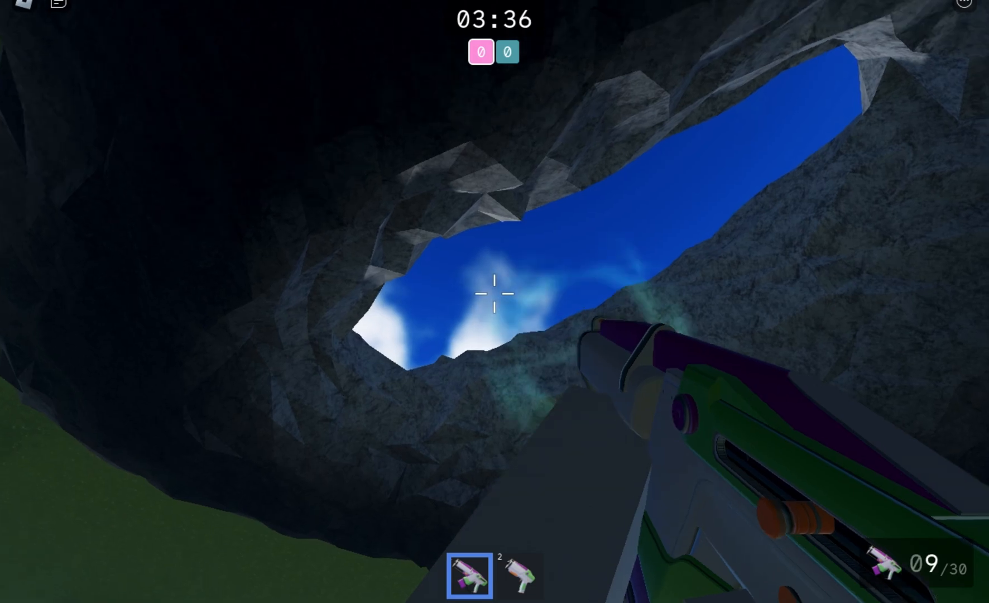
pyautogui.press('r')
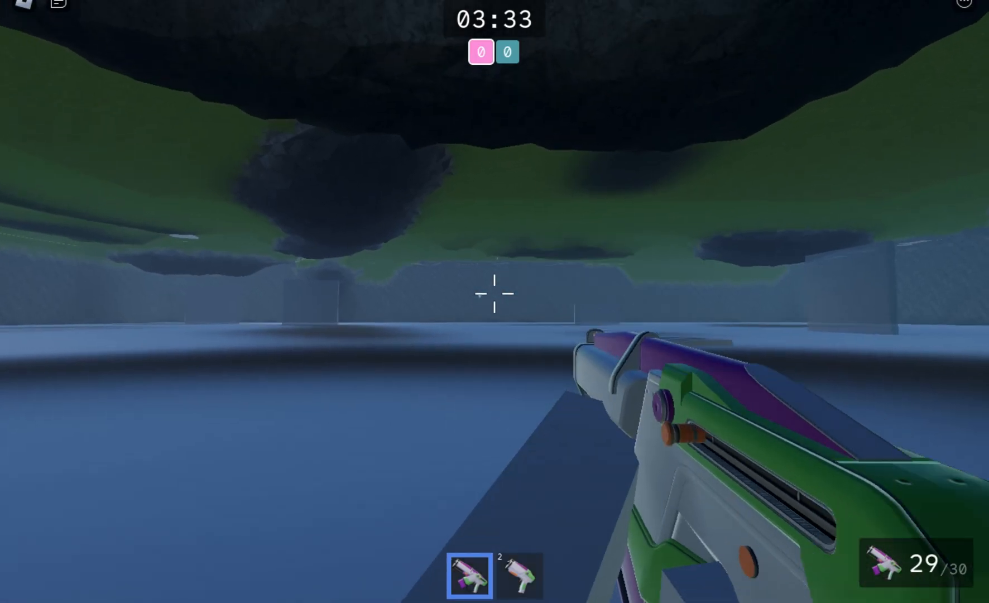
pyautogui.click(494, 293)
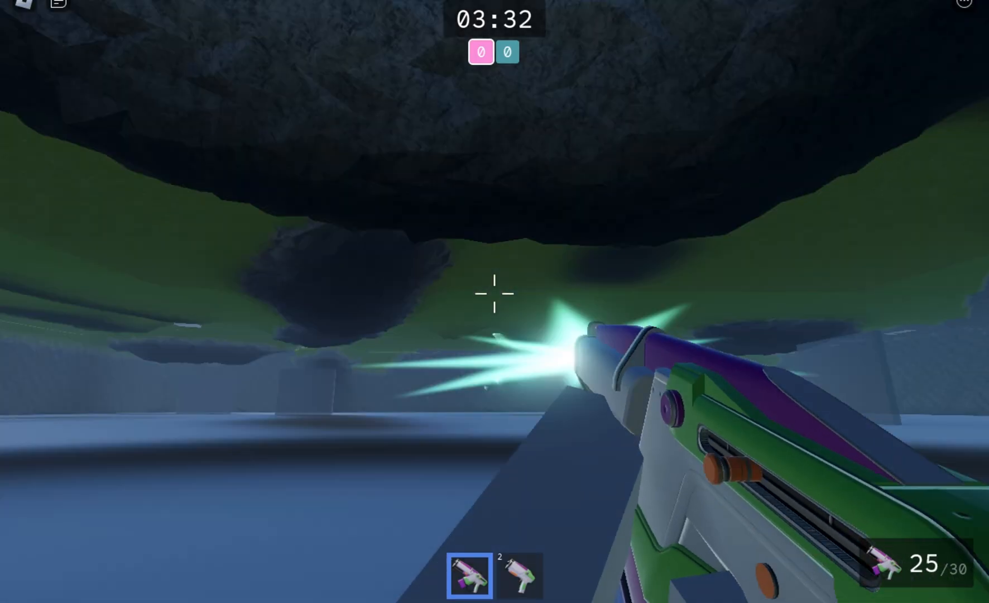